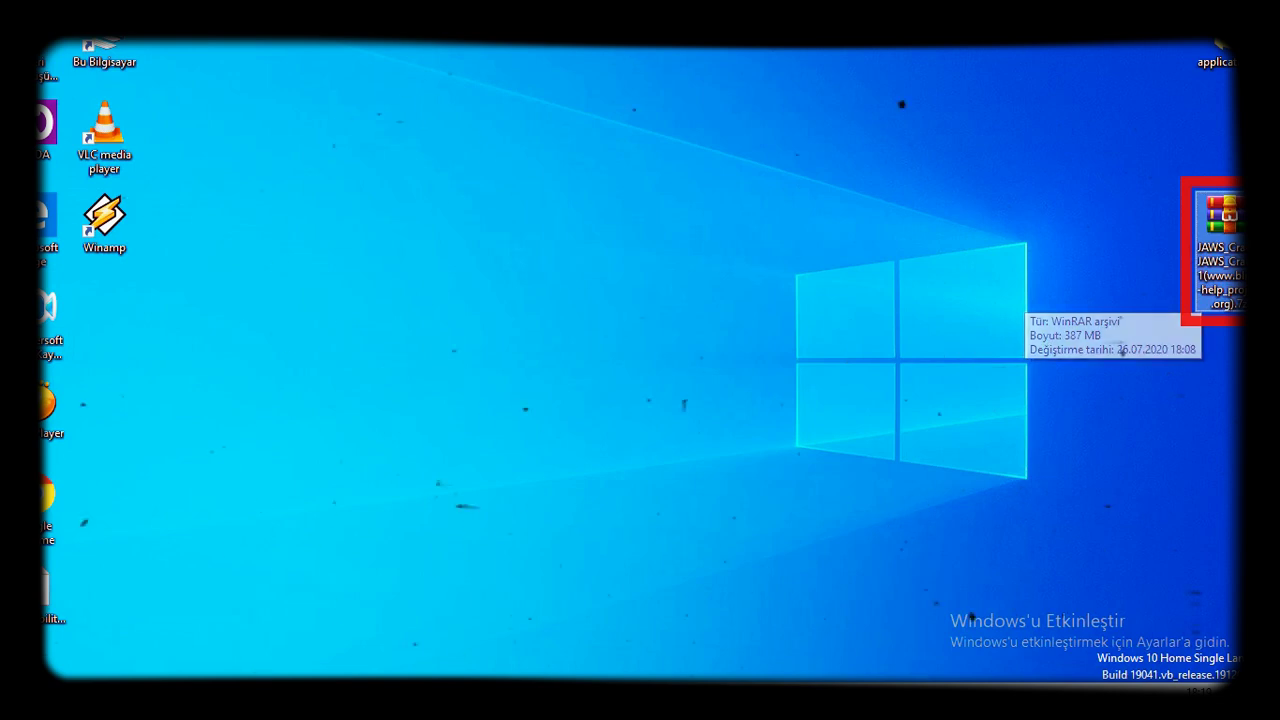
Extract the JAWS_Crack 7z archive on the desktop into its own folder with WinRAR and close the diagnostic messages.
{"action": "right_click", "coordinate": [1212, 272]}
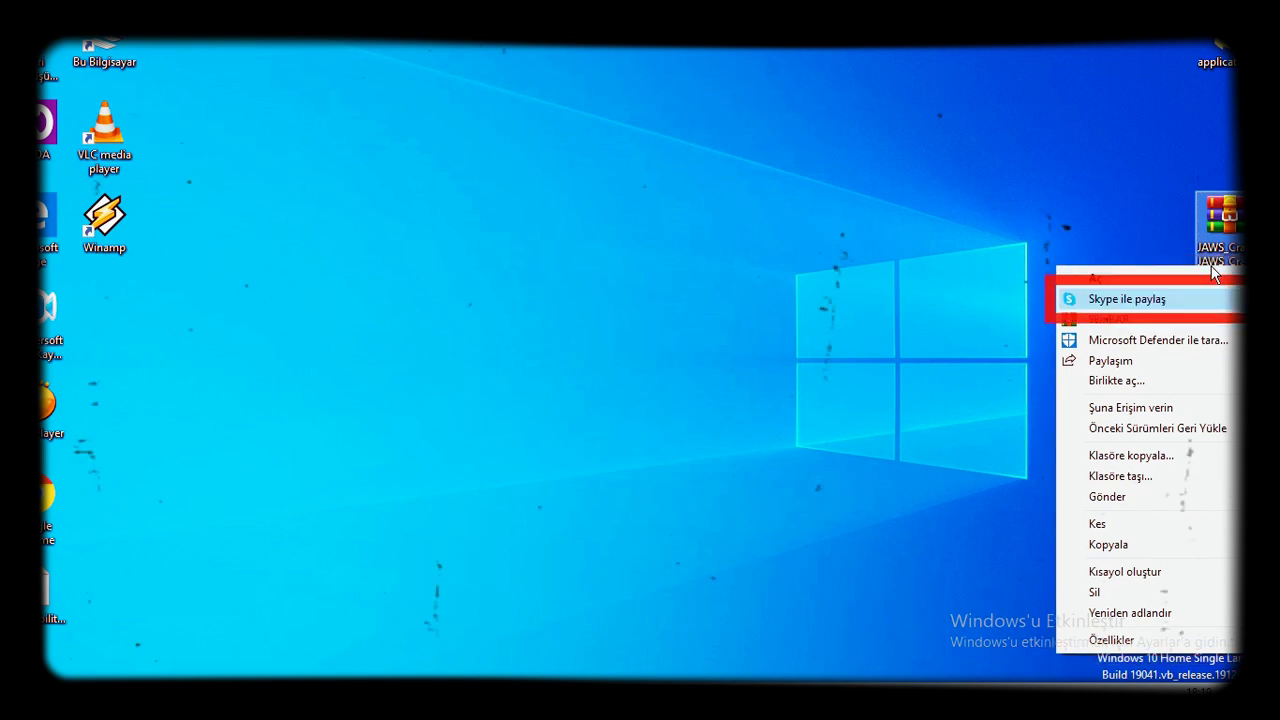
{"action": "key", "text": "Right"}
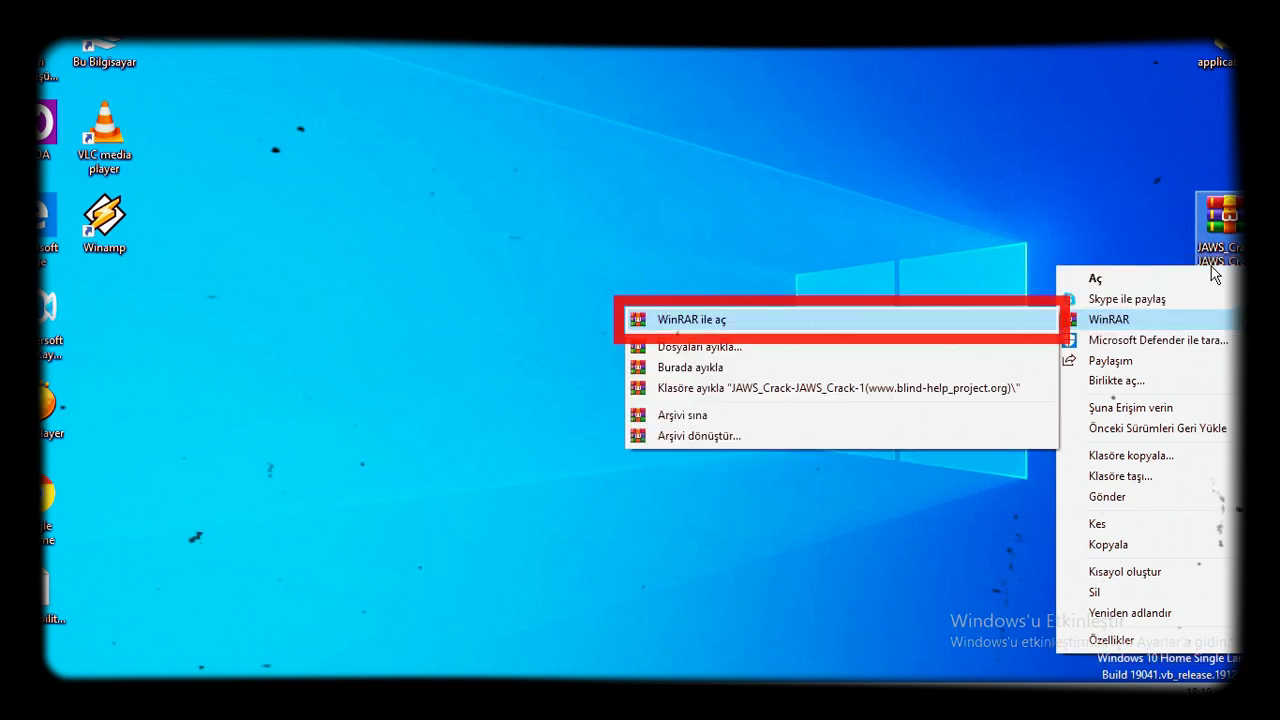
{"action": "key", "text": "Down"}
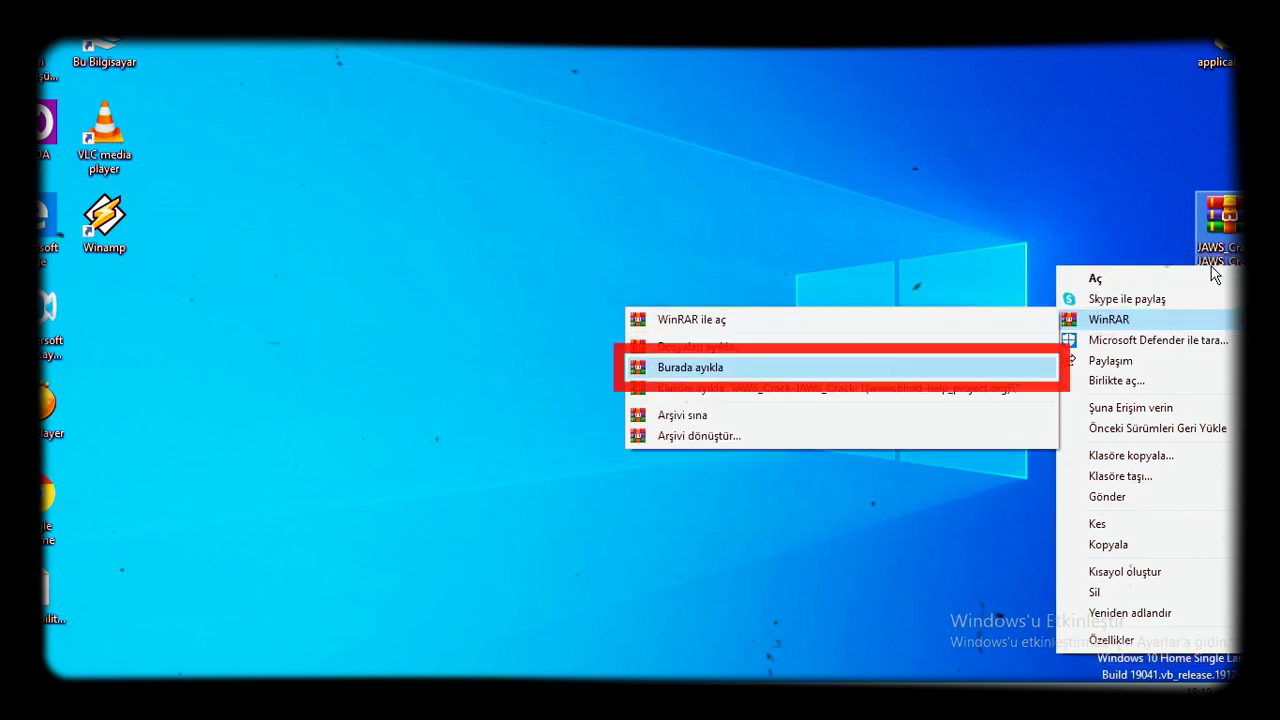
{"action": "key", "text": "Down"}
{"action": "key", "text": "Down"}
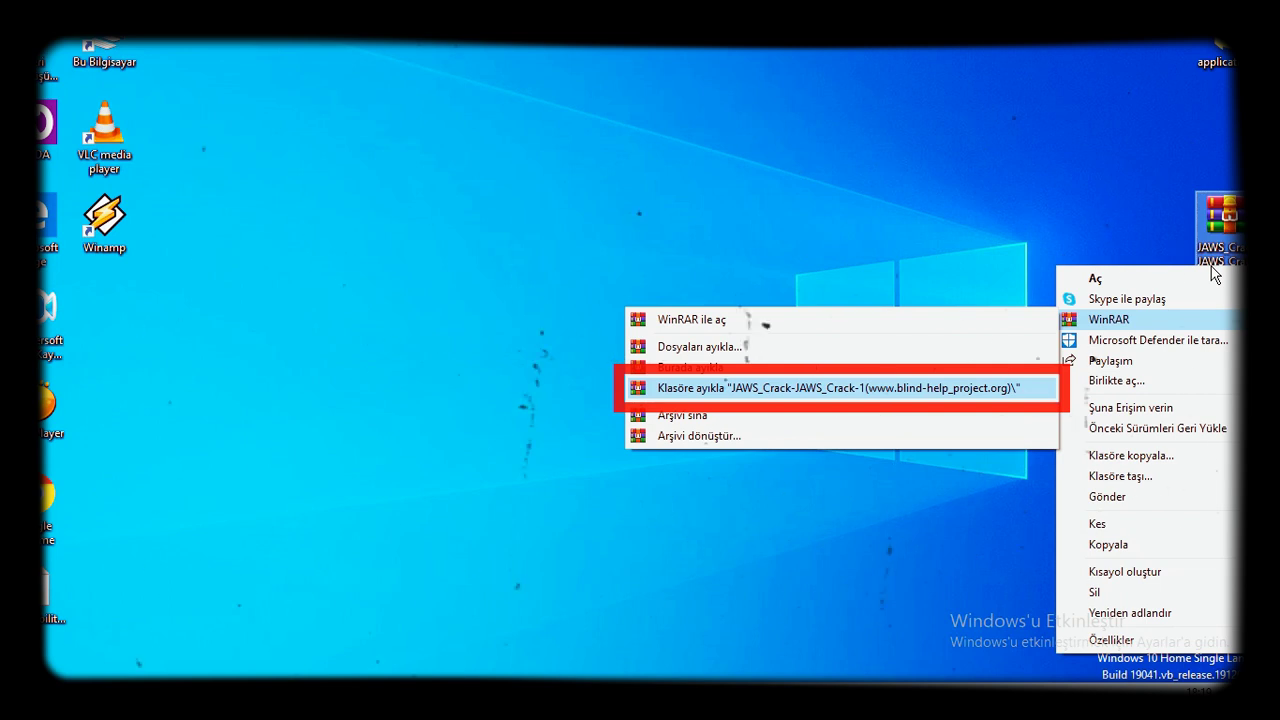
{"action": "key", "text": "Return"}
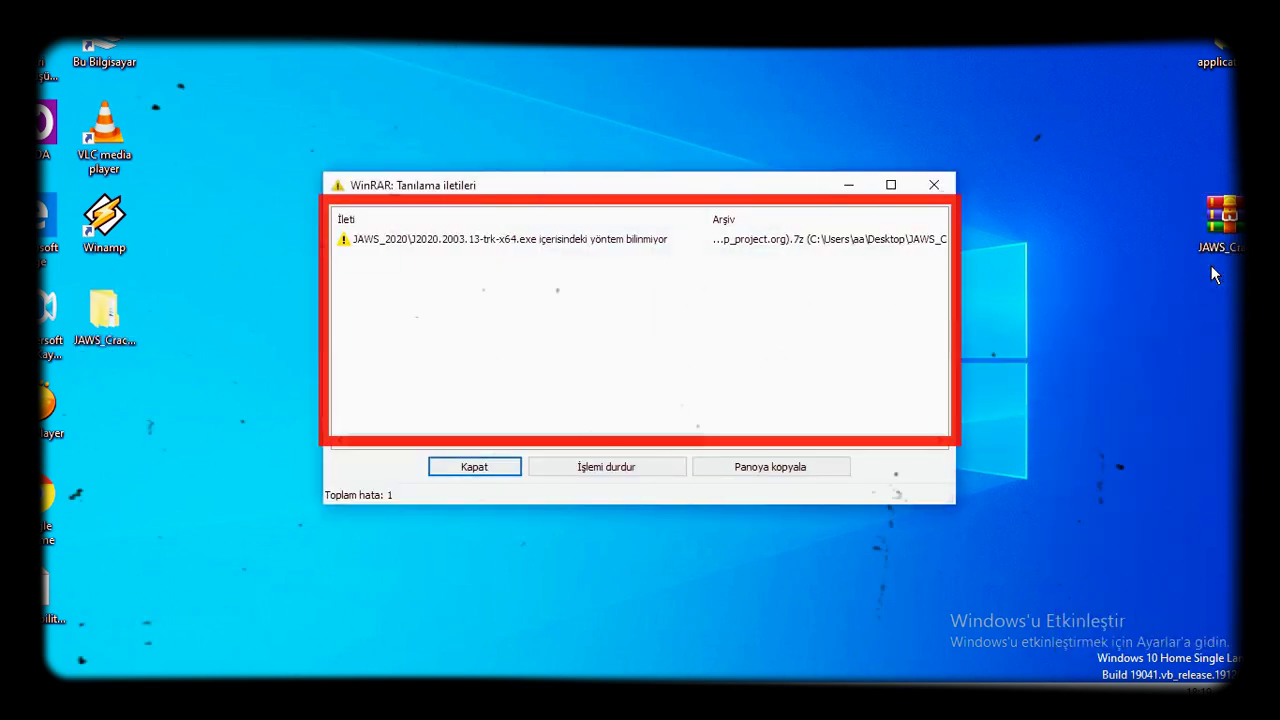
{"action": "key", "text": "Return"}
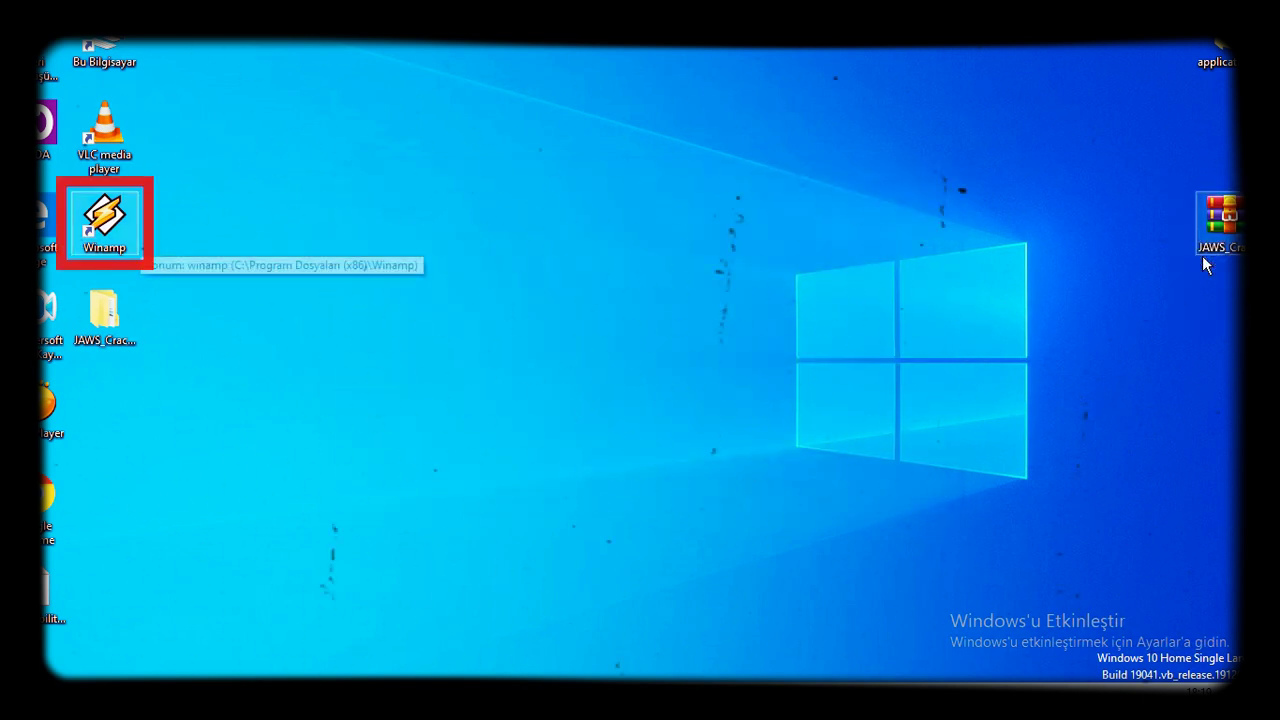
Delete the JAWS_Crack 7z archive from the desktop.
{"action": "key", "text": "Down"}
{"action": "left_click", "coordinate": [1203, 258]}
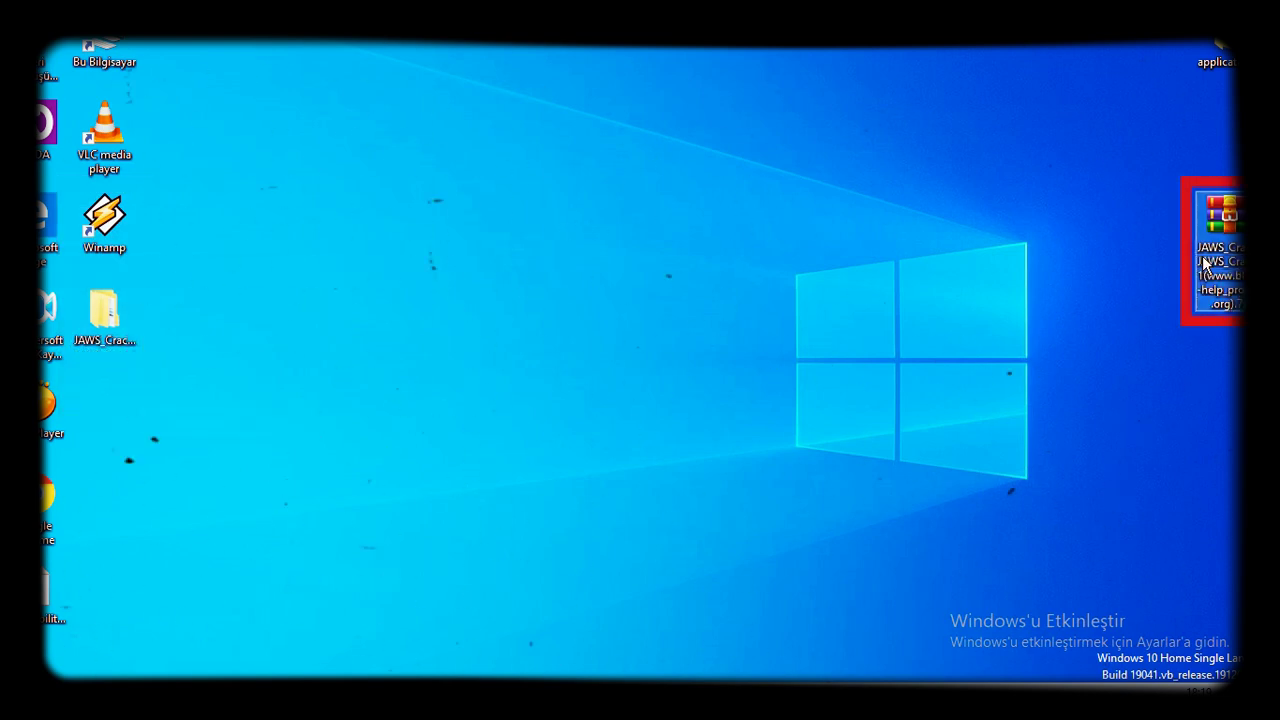
{"action": "key", "text": "Delete"}
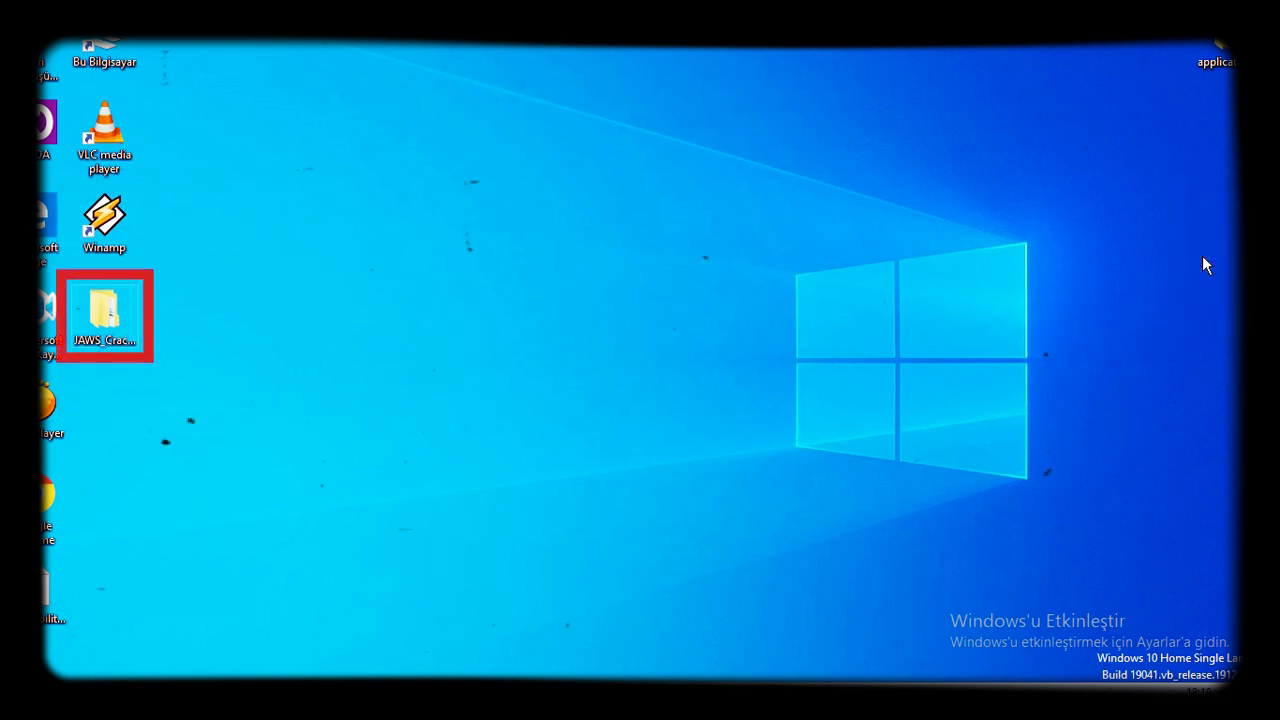
Check the contents of the JAWS_2020 subfolder inside the extracted JAWS_Crack folder, and close the folder window.
{"action": "key", "text": "n"}
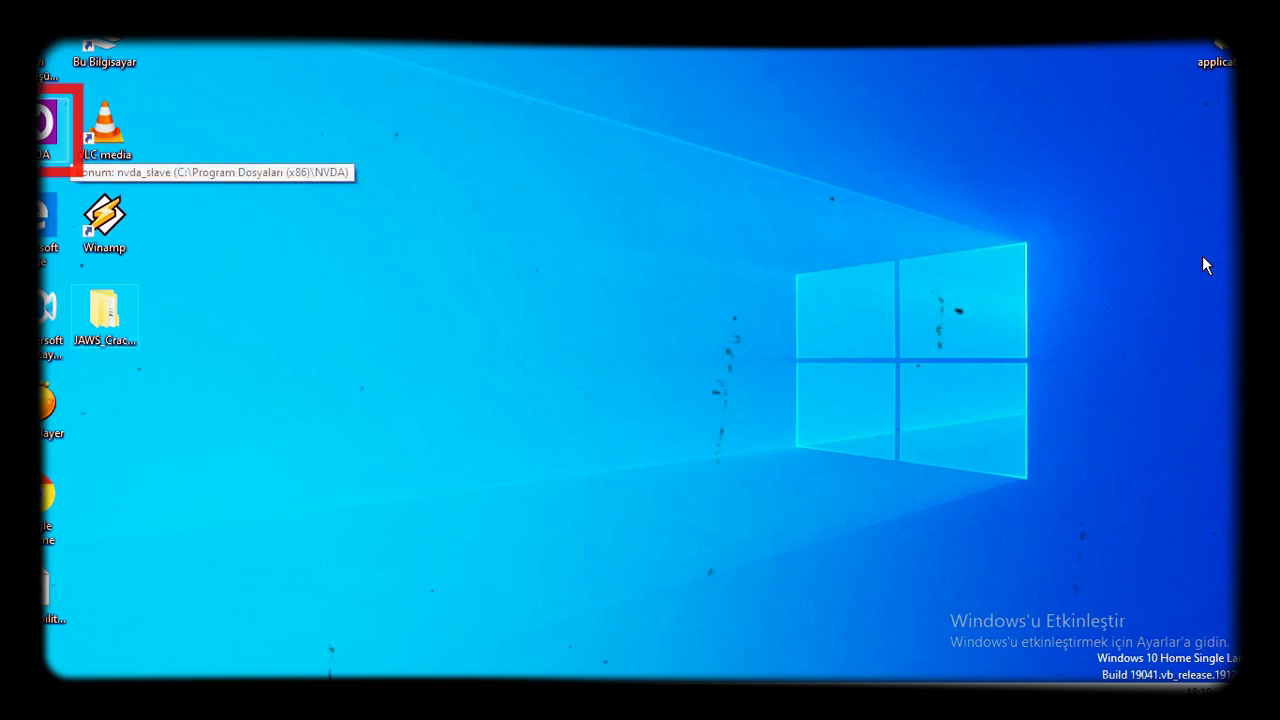
{"action": "key", "text": "Down"}
{"action": "key", "text": "Down"}
{"action": "key", "text": "Right"}
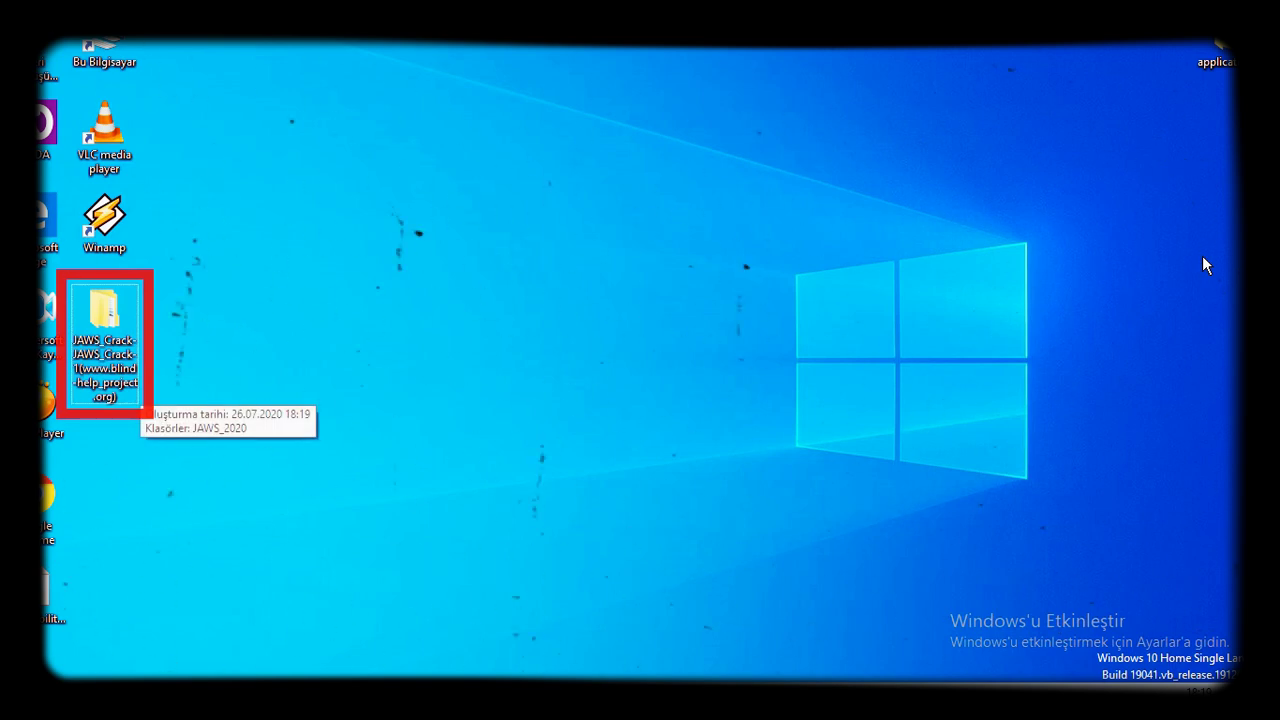
{"action": "key", "text": "Return"}
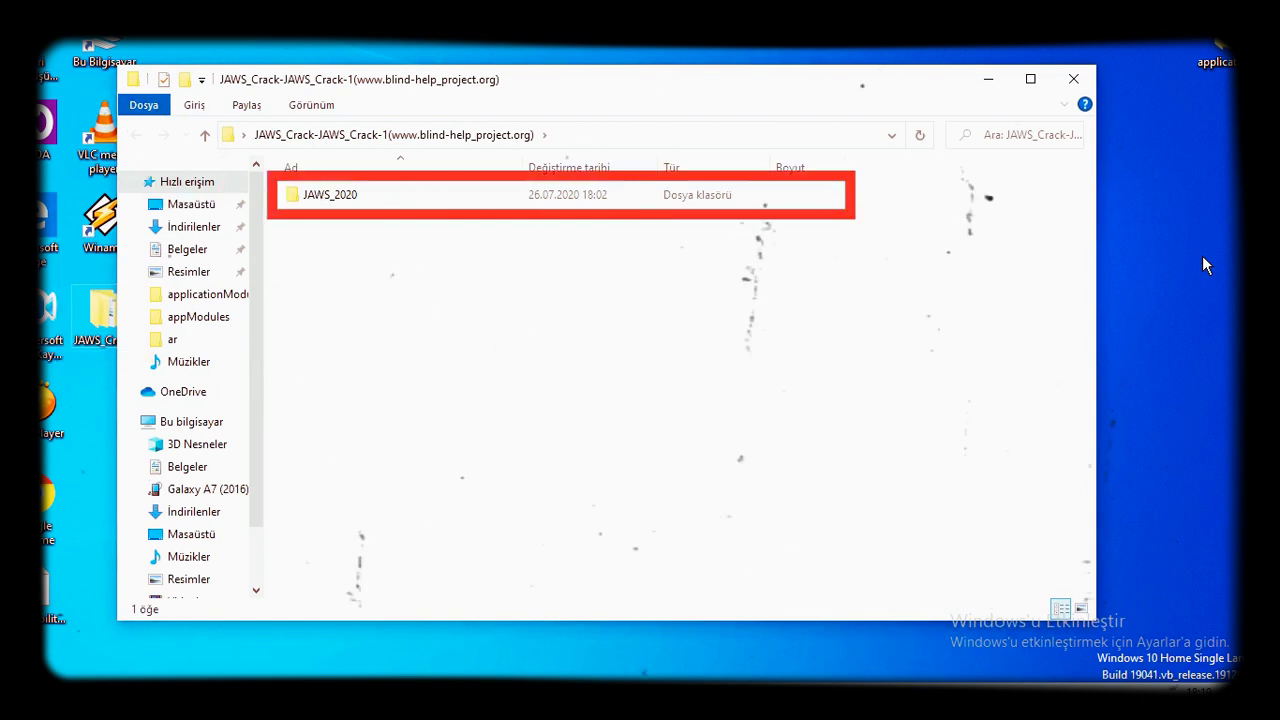
{"action": "key", "text": "Down"}
{"action": "key", "text": "Return"}
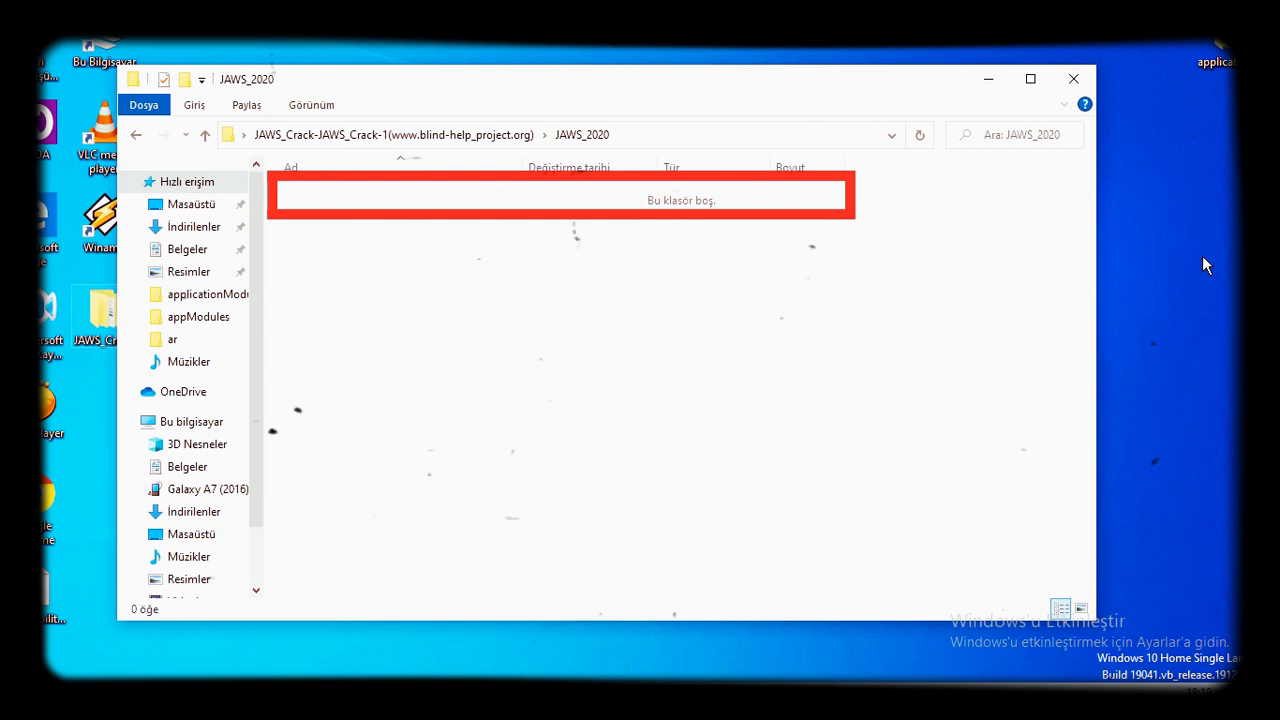
{"action": "key", "text": "alt+F4"}
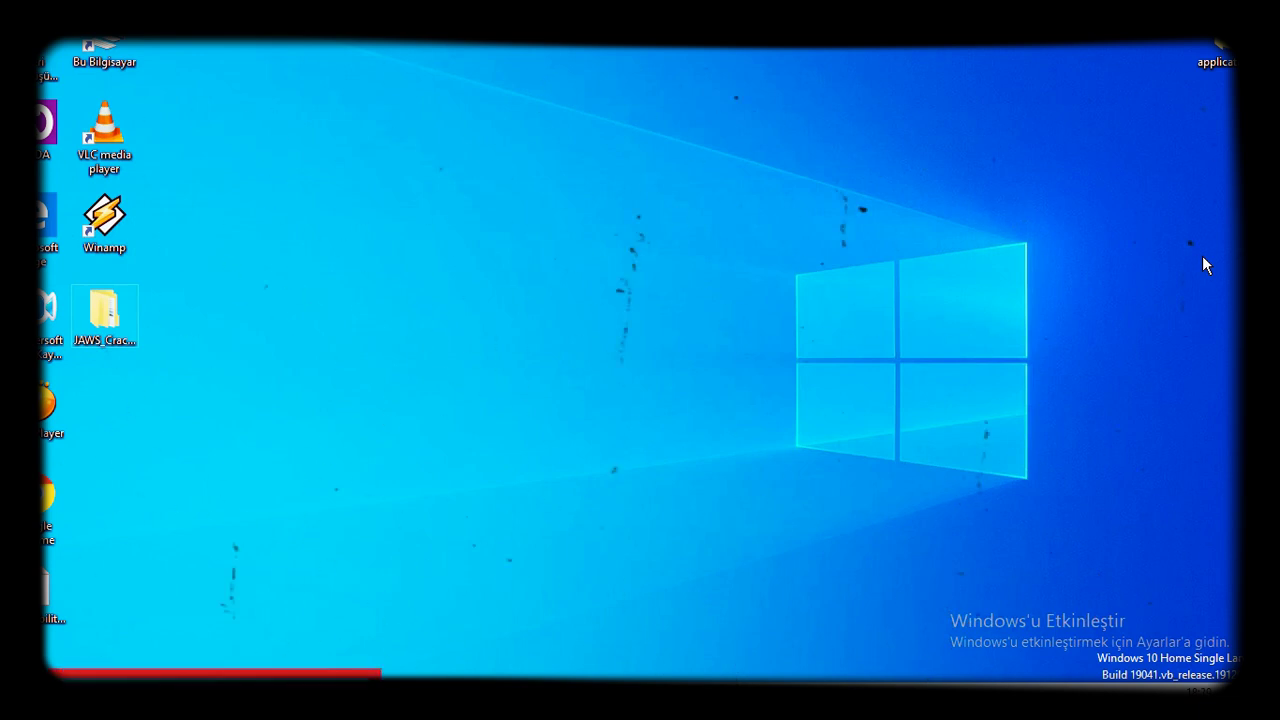
{"action": "key", "text": "super+Tab"}
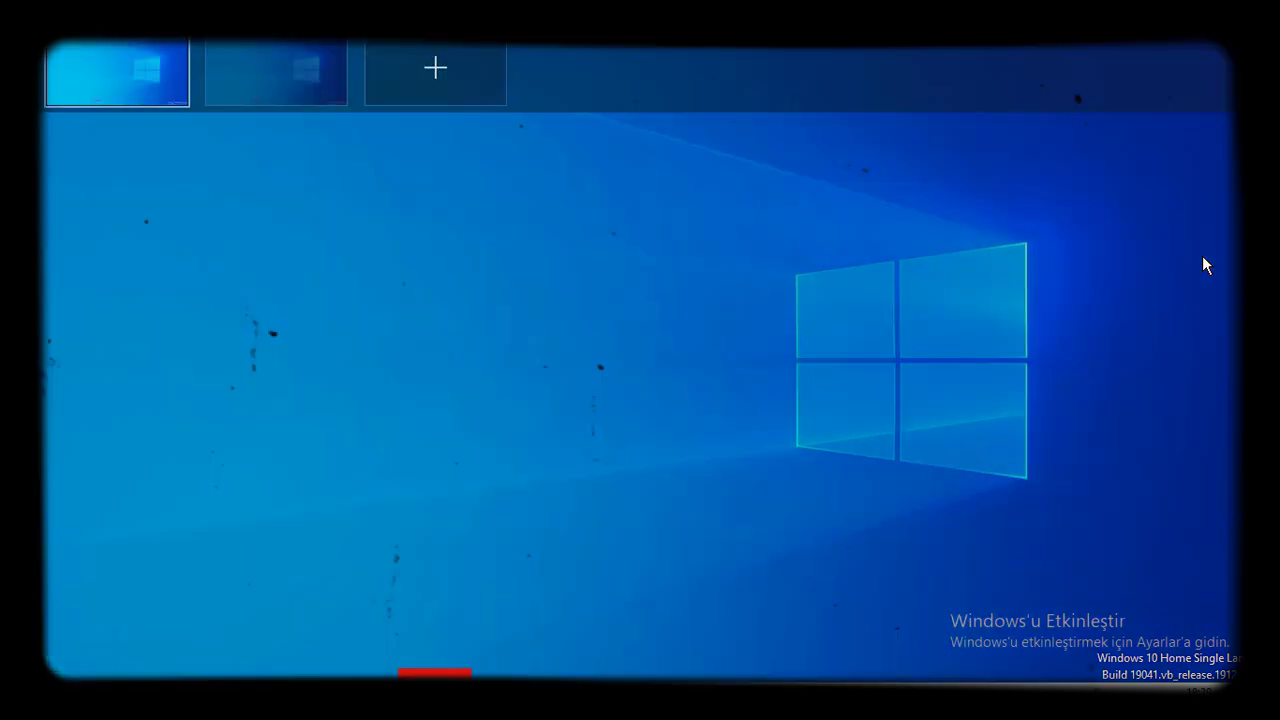
{"action": "key", "text": "Return"}
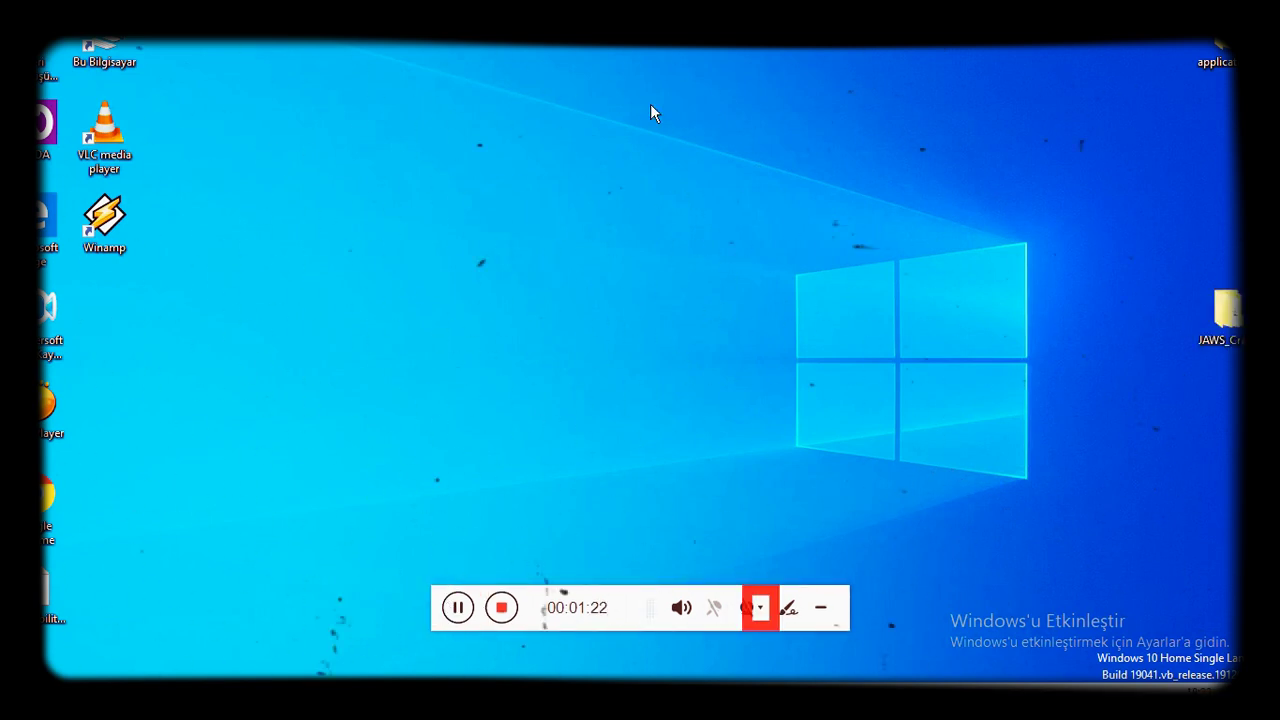
Open the JAWS_Crack folder on the desktop and inspect the installer in its JAWS_2020 subfolder.
{"action": "left_click", "coordinate": [1222, 310]}
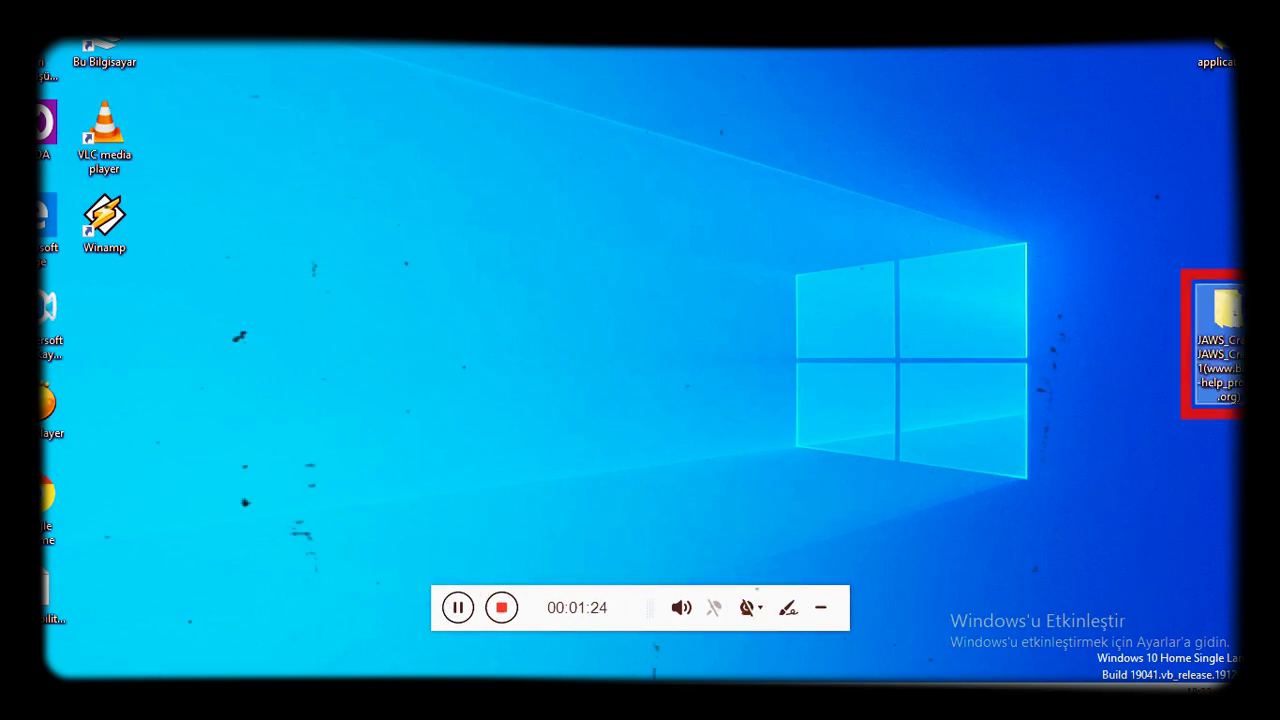
{"action": "key", "text": "Return"}
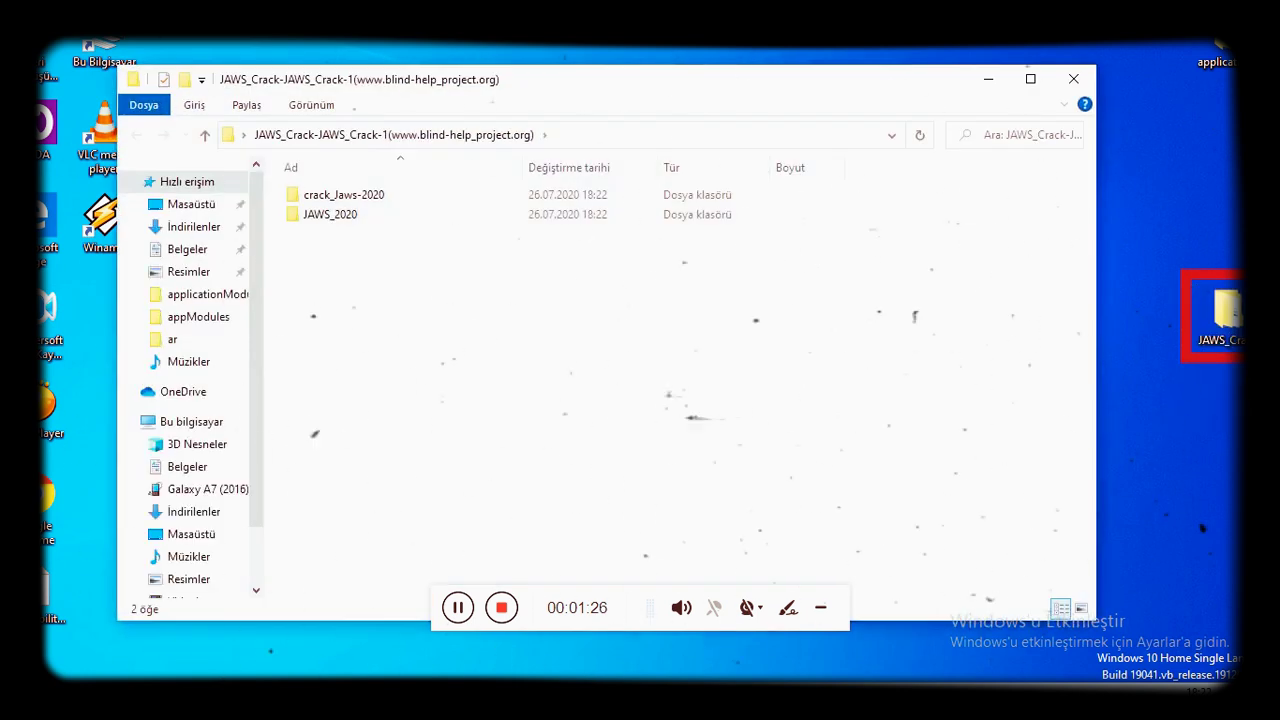
{"action": "key", "text": "Down"}
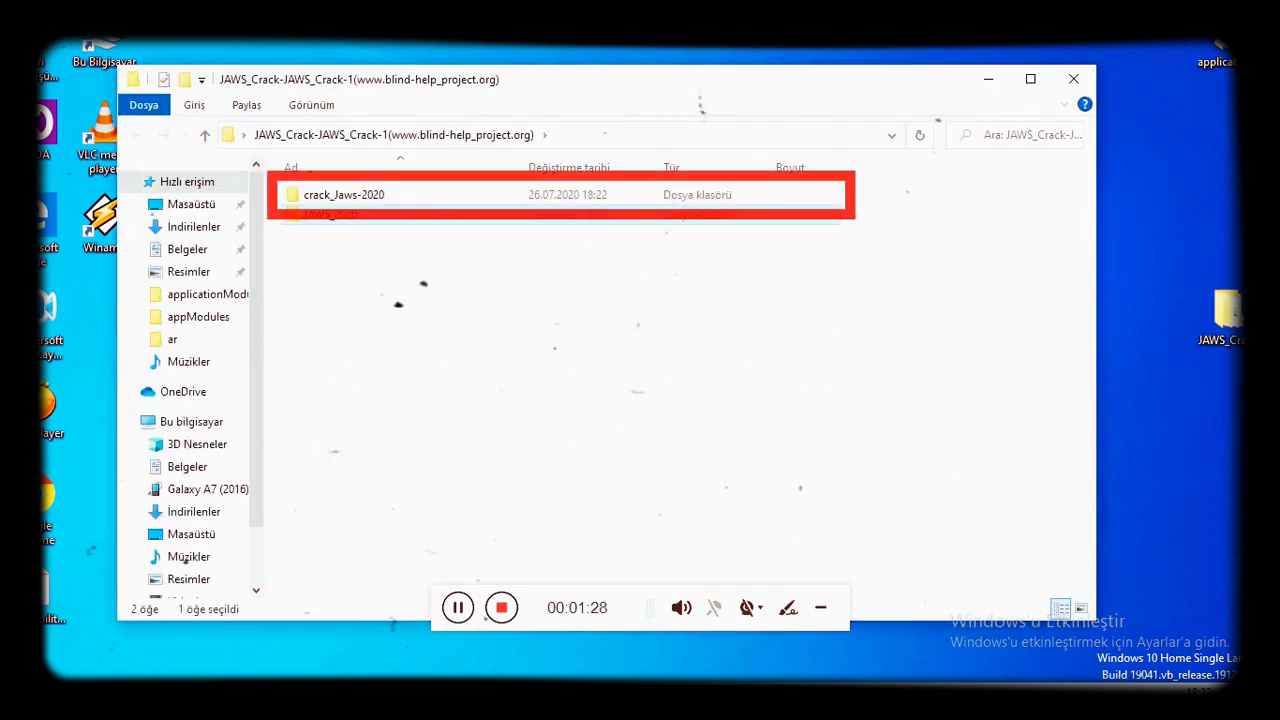
{"action": "key", "text": "Down"}
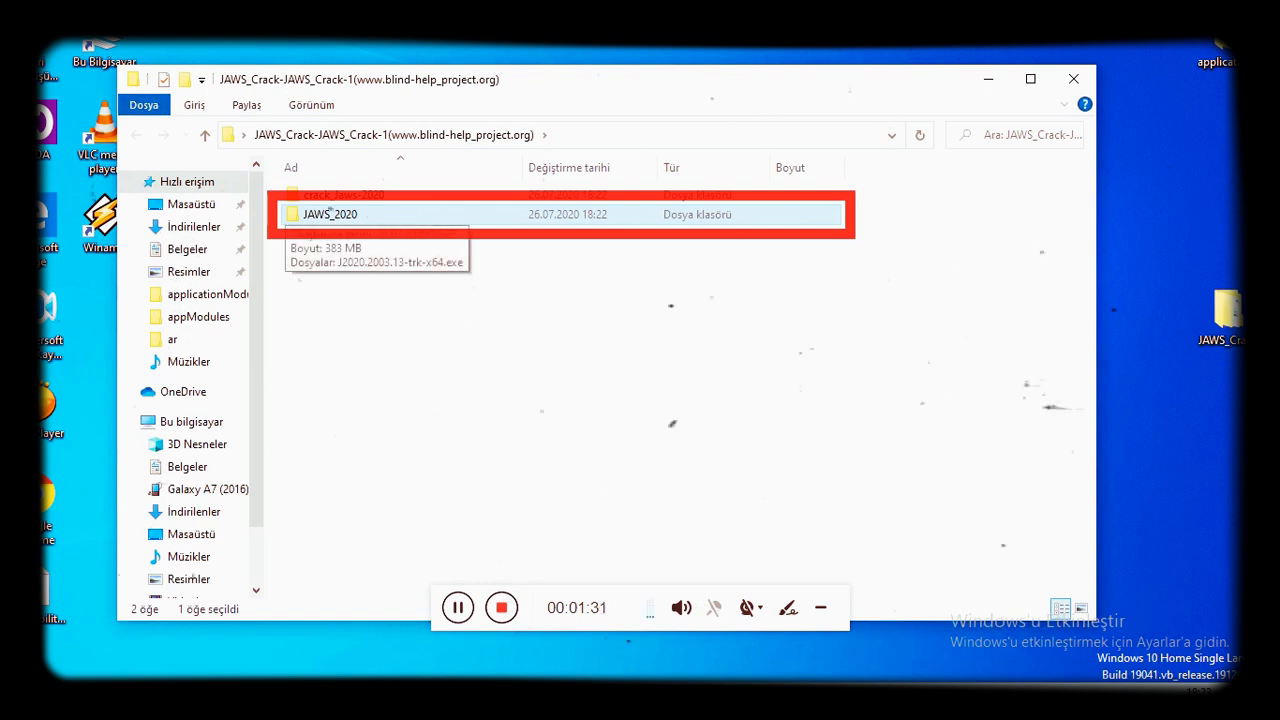
{"action": "key", "text": "Return"}
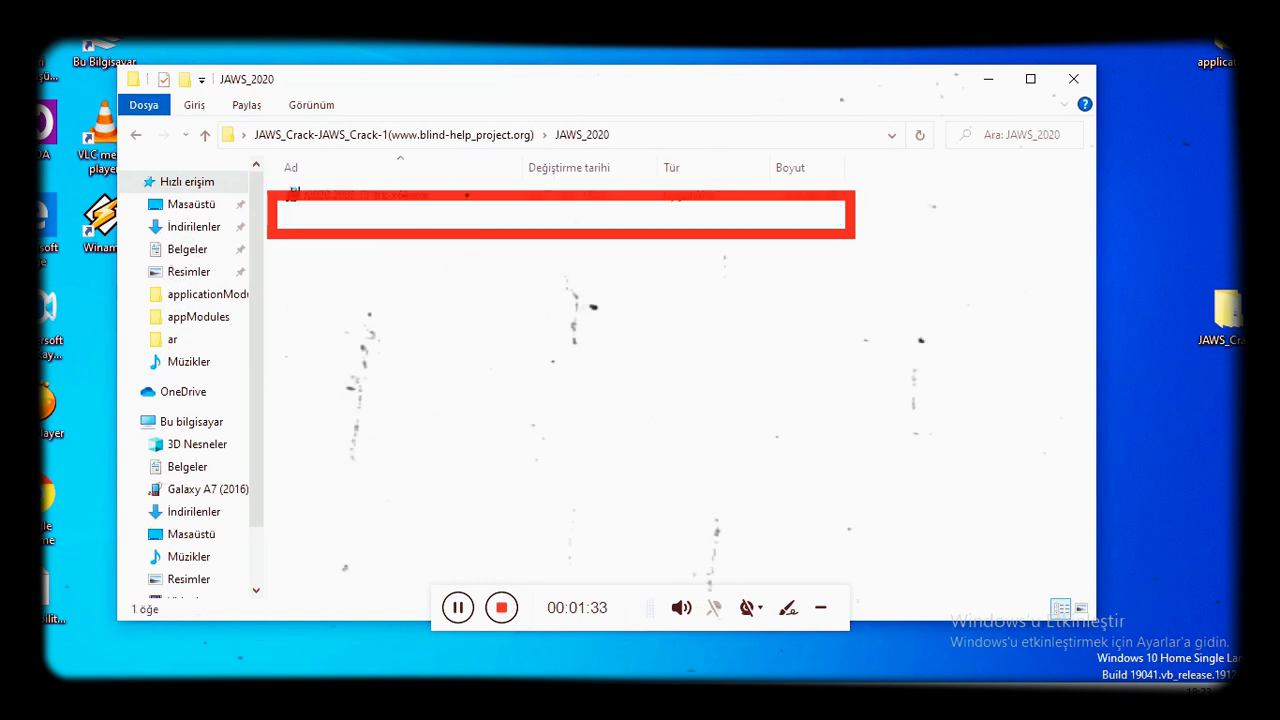
{"action": "key", "text": "Down"}
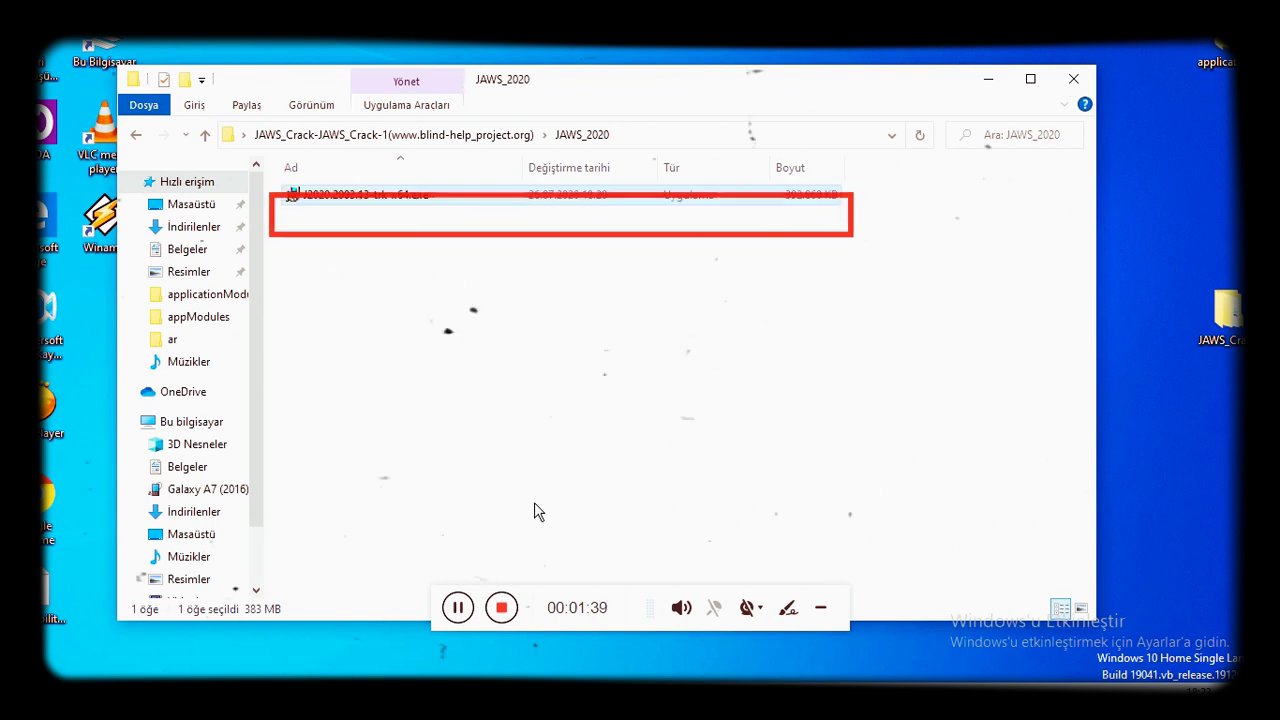
Browse the crack_Jaws-2020 folder down to the contents of its Crack_x86 subfolder.
{"action": "key", "text": "BackSpace"}
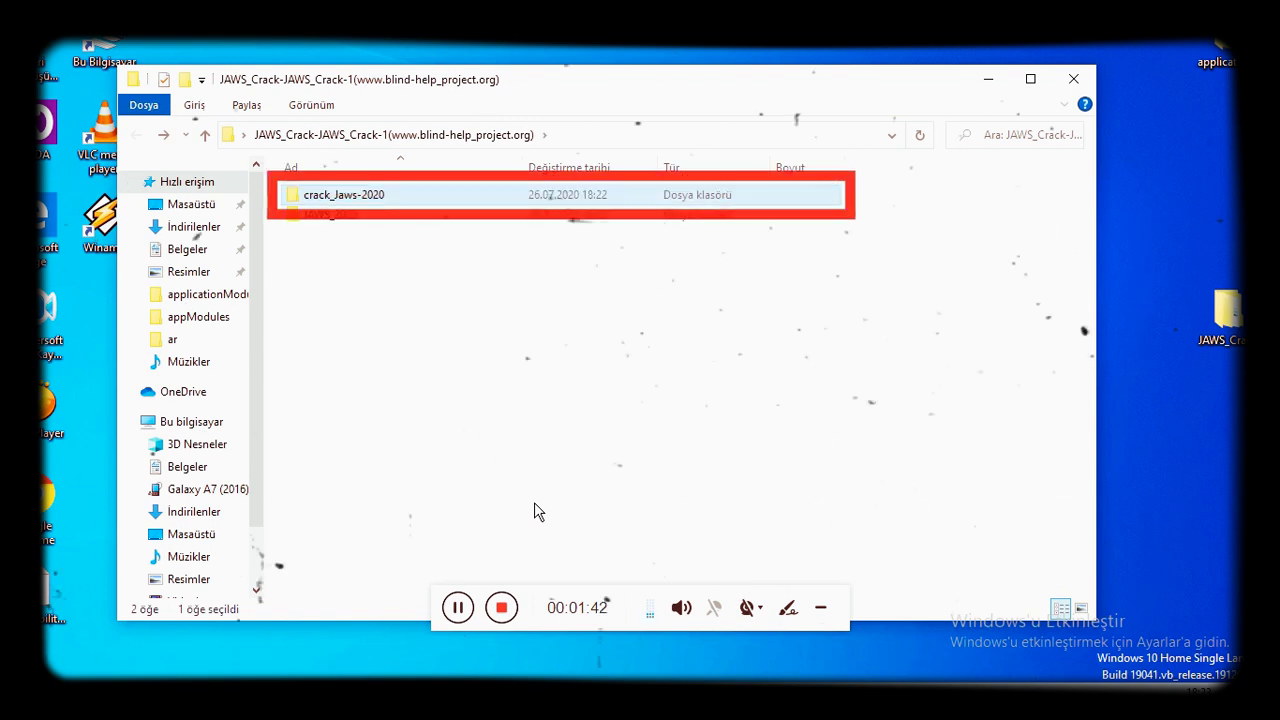
{"action": "key", "text": "Up"}
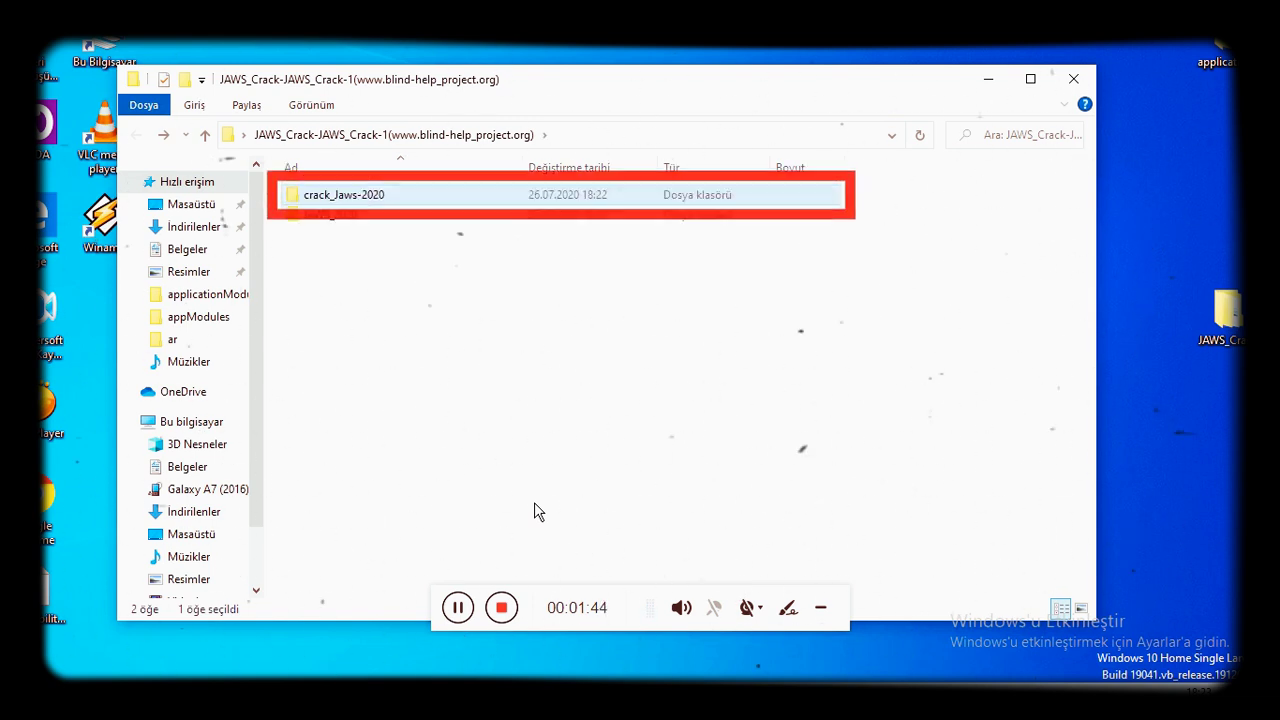
{"action": "key", "text": "Return"}
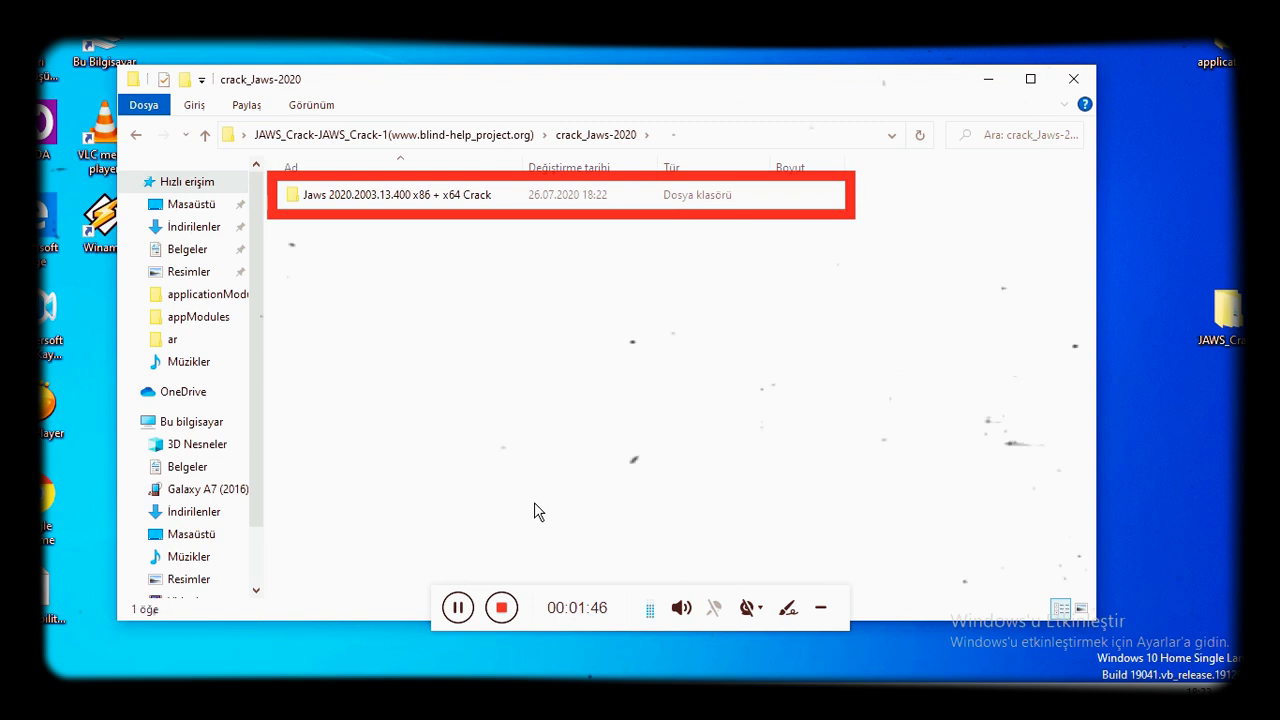
{"action": "key", "text": "Down"}
{"action": "key", "text": "Return"}
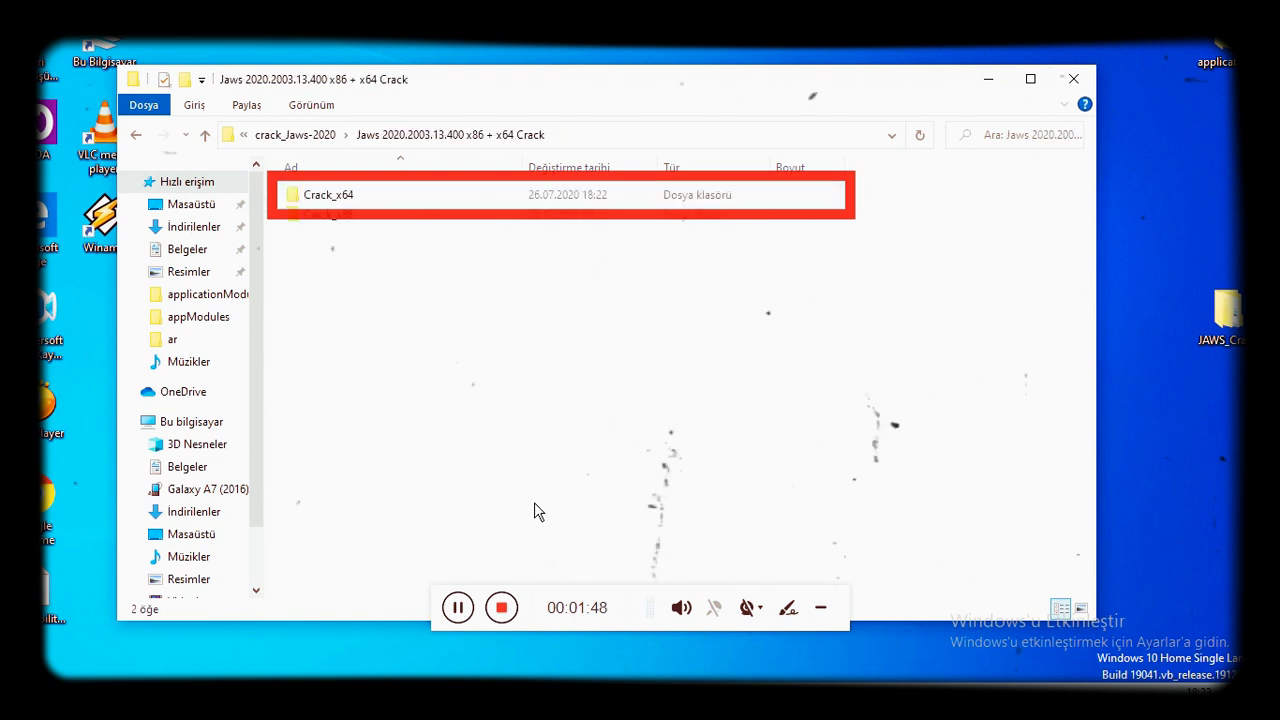
{"action": "key", "text": "Down"}
{"action": "key", "text": "Down"}
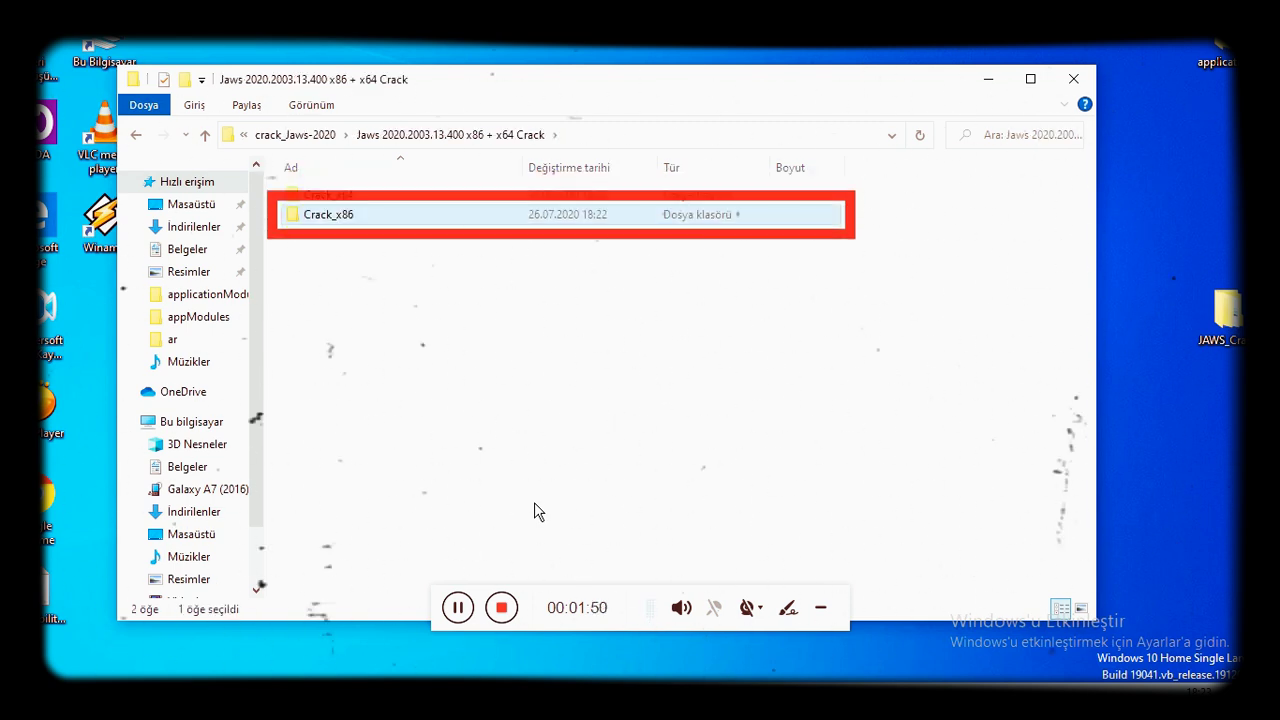
{"action": "key", "text": "Return"}
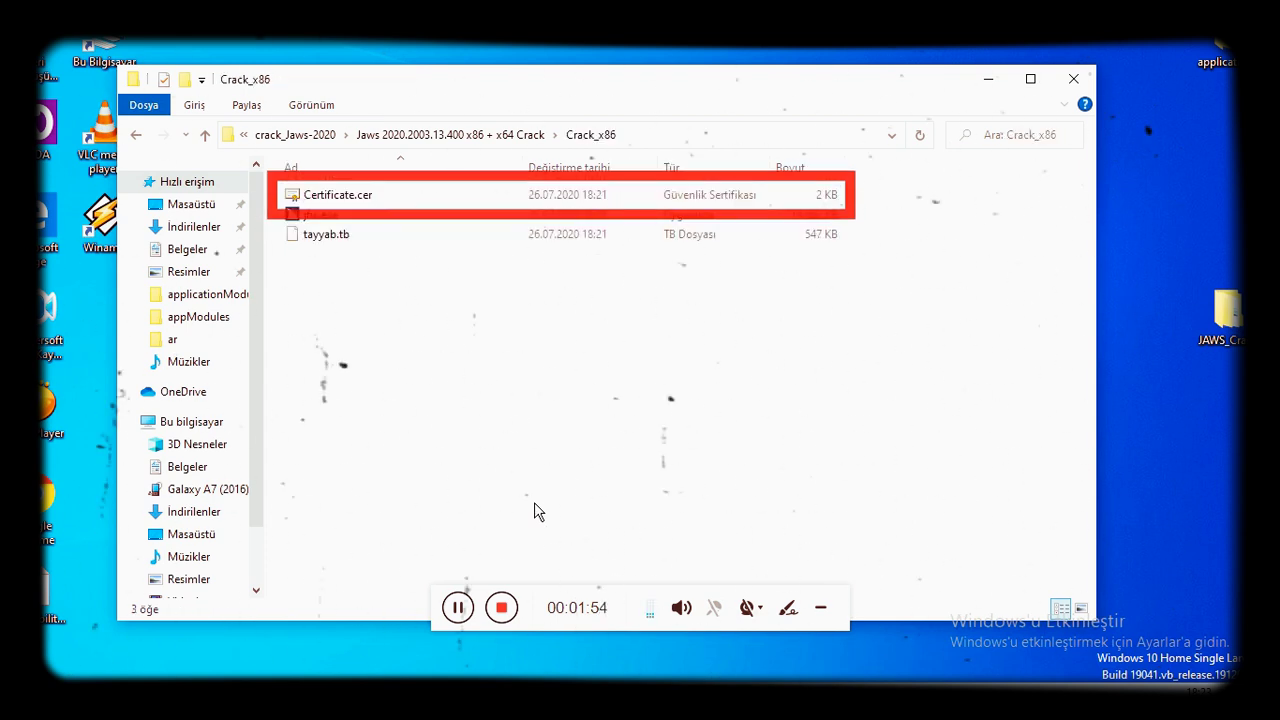
Return to the JAWS_2020 folder and select the installer J2020.2003.13-trk-x64.exe.
{"action": "key", "text": "BackSpace"}
{"action": "key", "text": "BackSpace"}
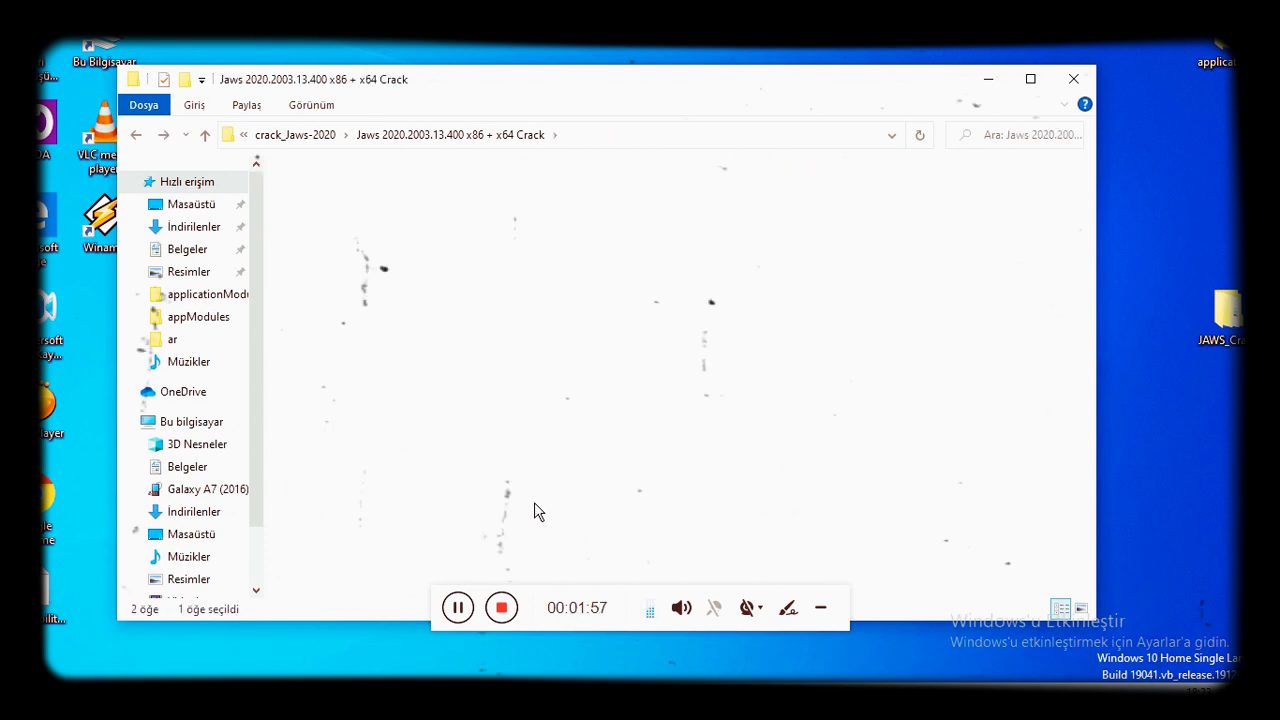
{"action": "key", "text": "BackSpace"}
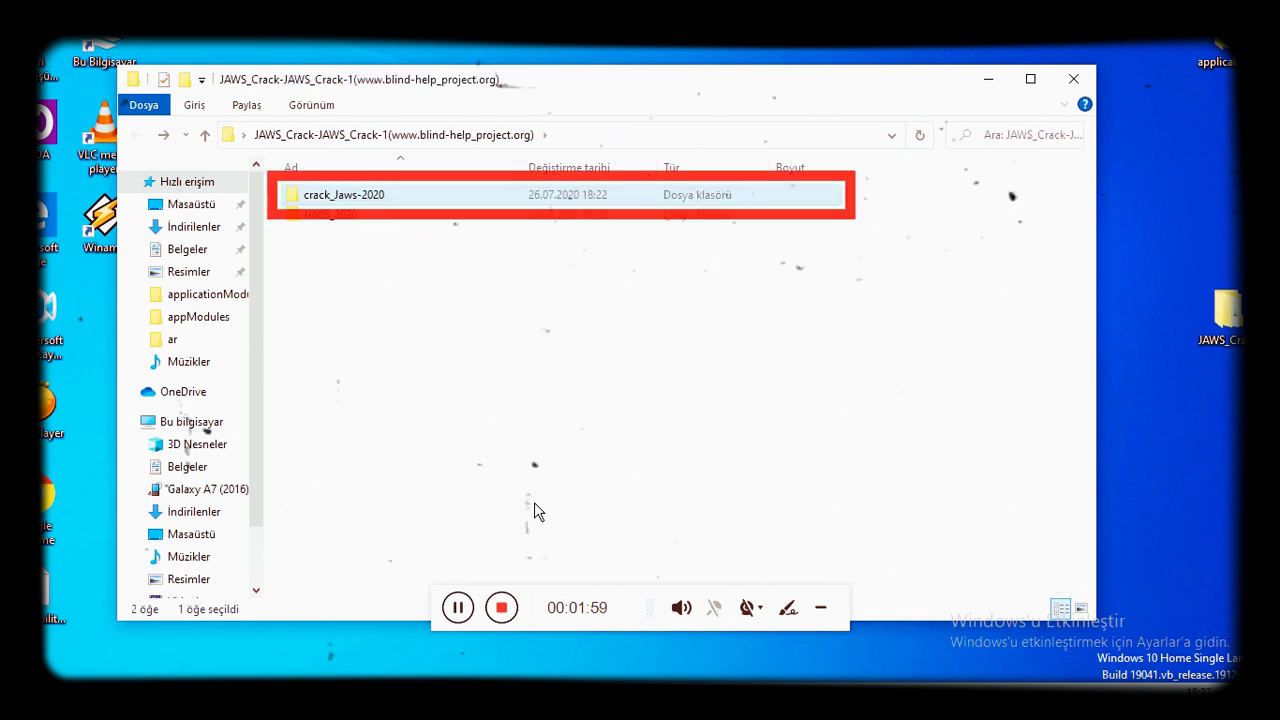
{"action": "key", "text": "Down"}
{"action": "key", "text": "Return"}
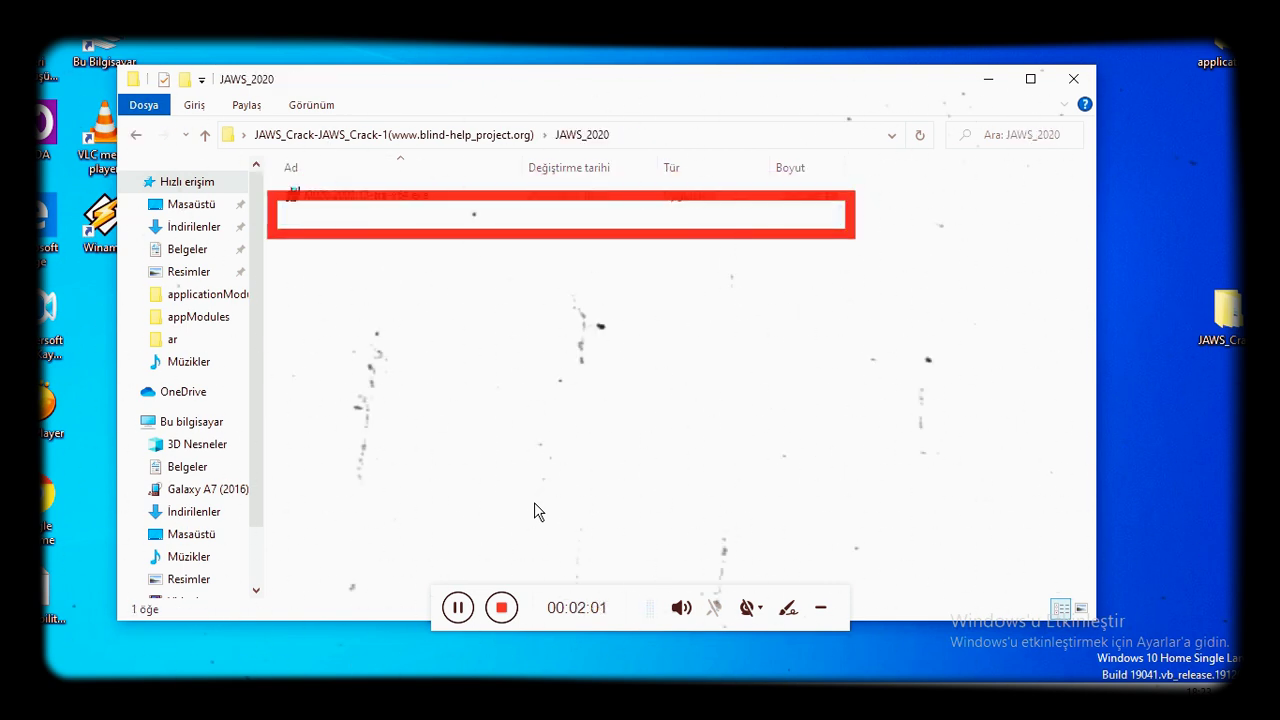
{"action": "key", "text": "Down"}
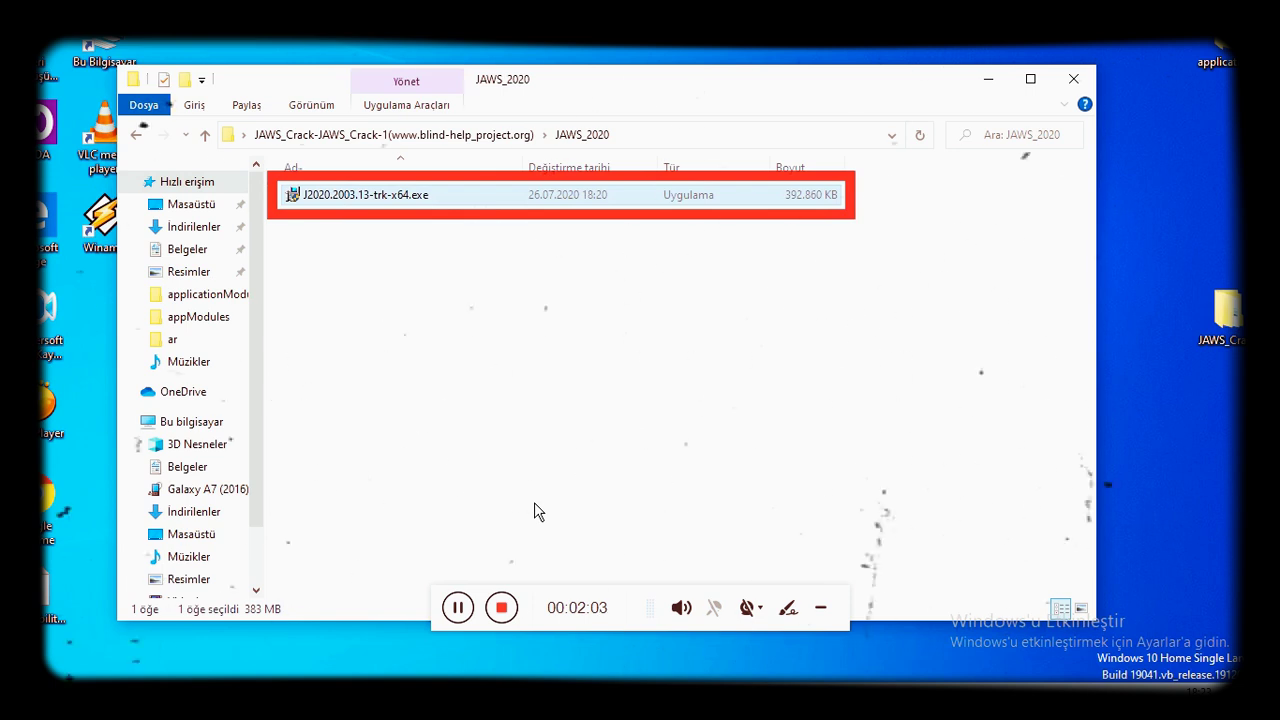
Exit the NVDA screen reader, confirming the exit option Kapat.
{"action": "key", "text": "Insert+q"}
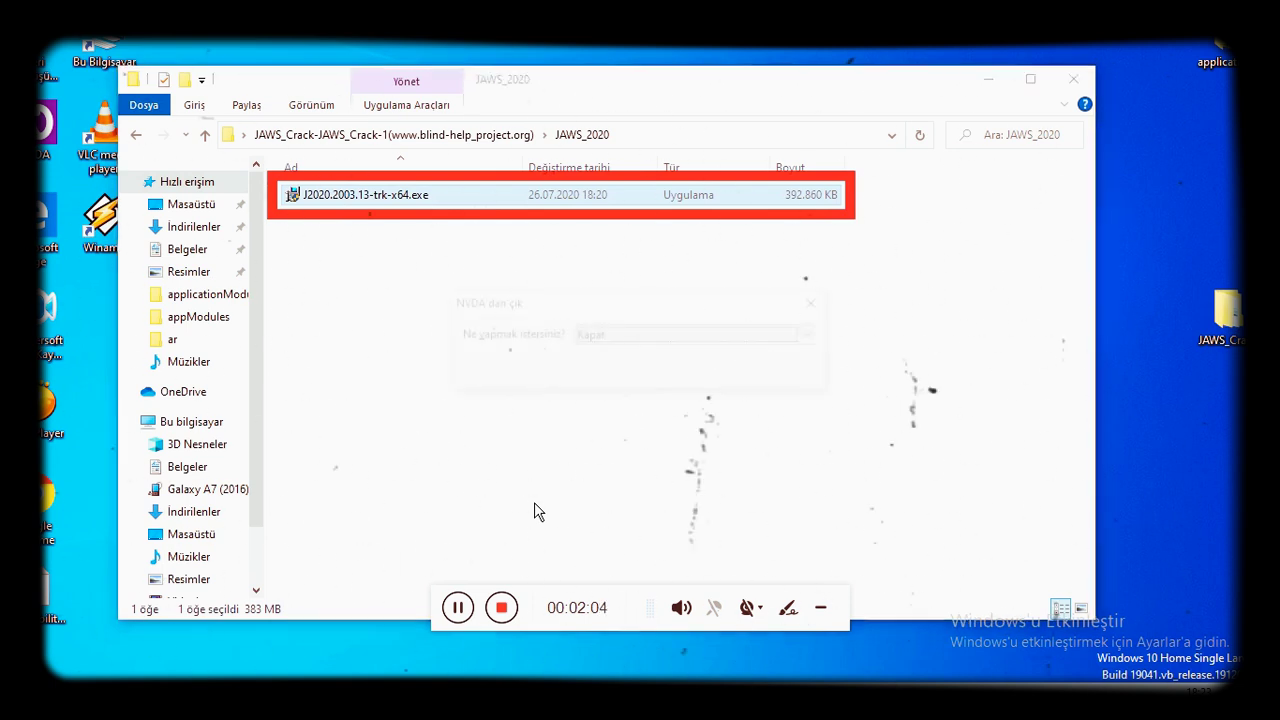
{"action": "key", "text": "Down"}
{"action": "key", "text": "Up"}
{"action": "key", "text": "Return"}
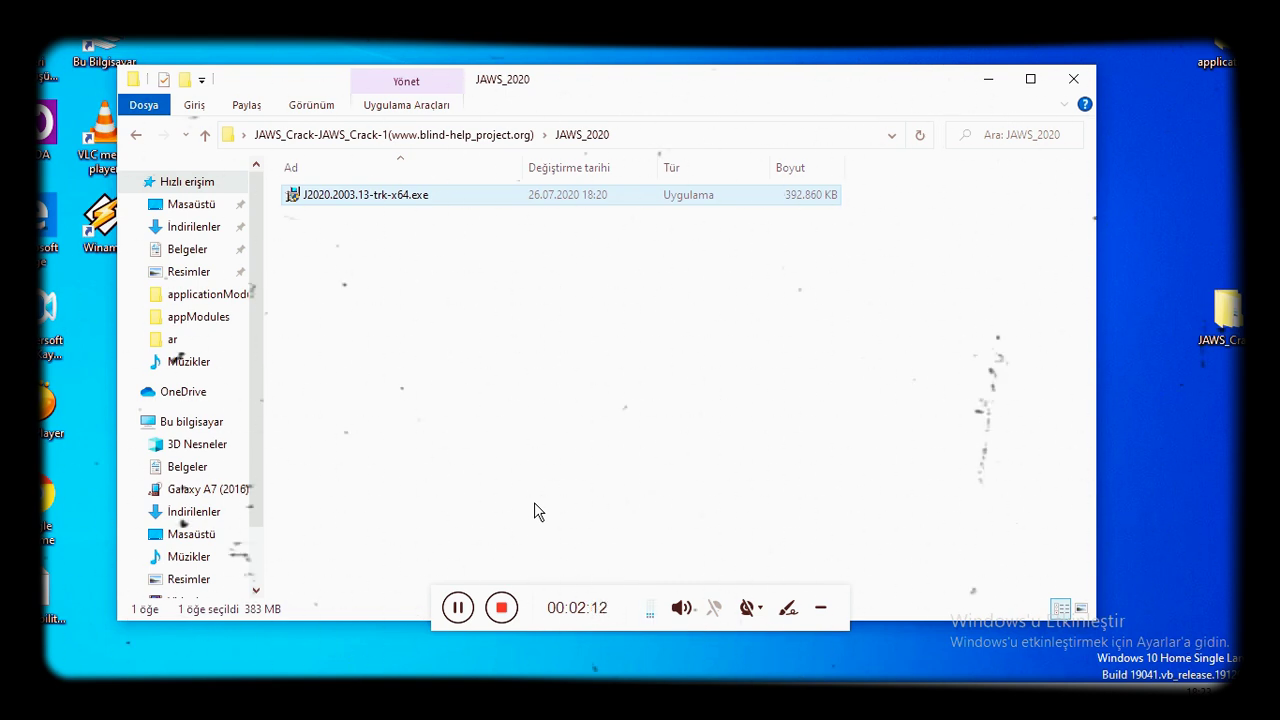
Launch the J2020.2003.13-trk-x64.exe installer and accept the JAWS license agreement.
{"action": "key", "text": "Return"}
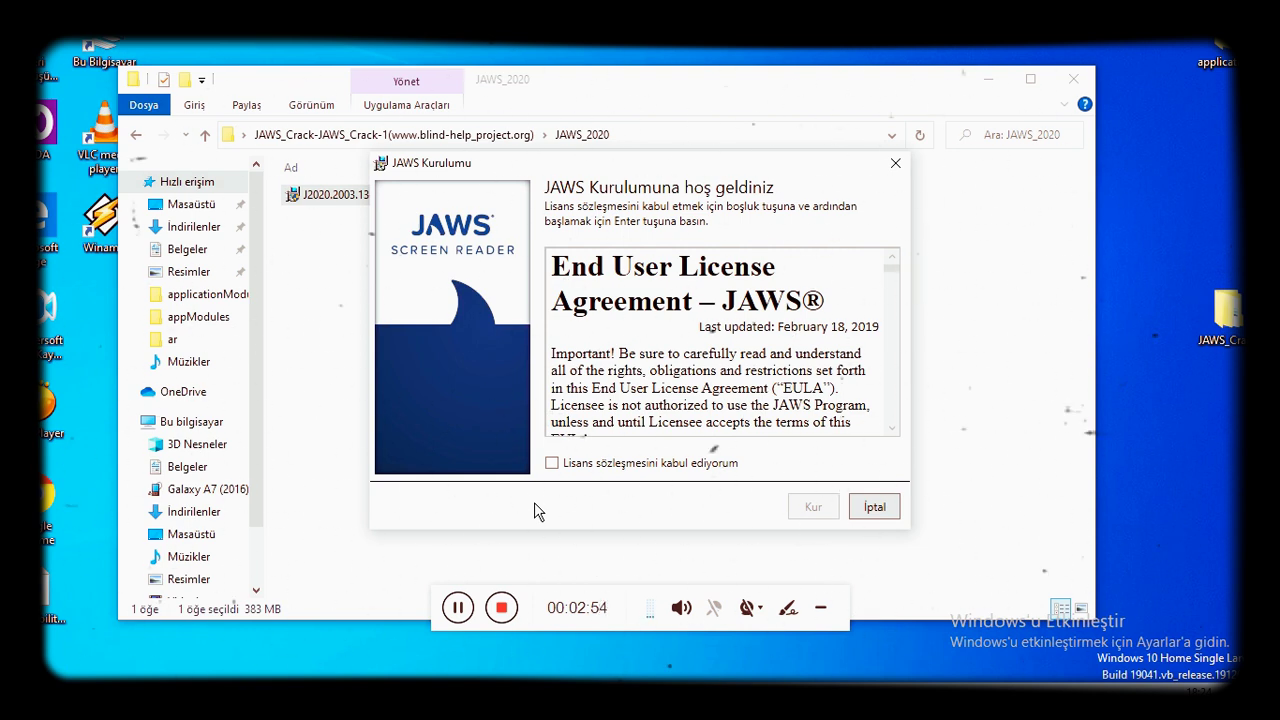
{"action": "key", "text": "space"}
{"action": "key", "text": "Tab"}
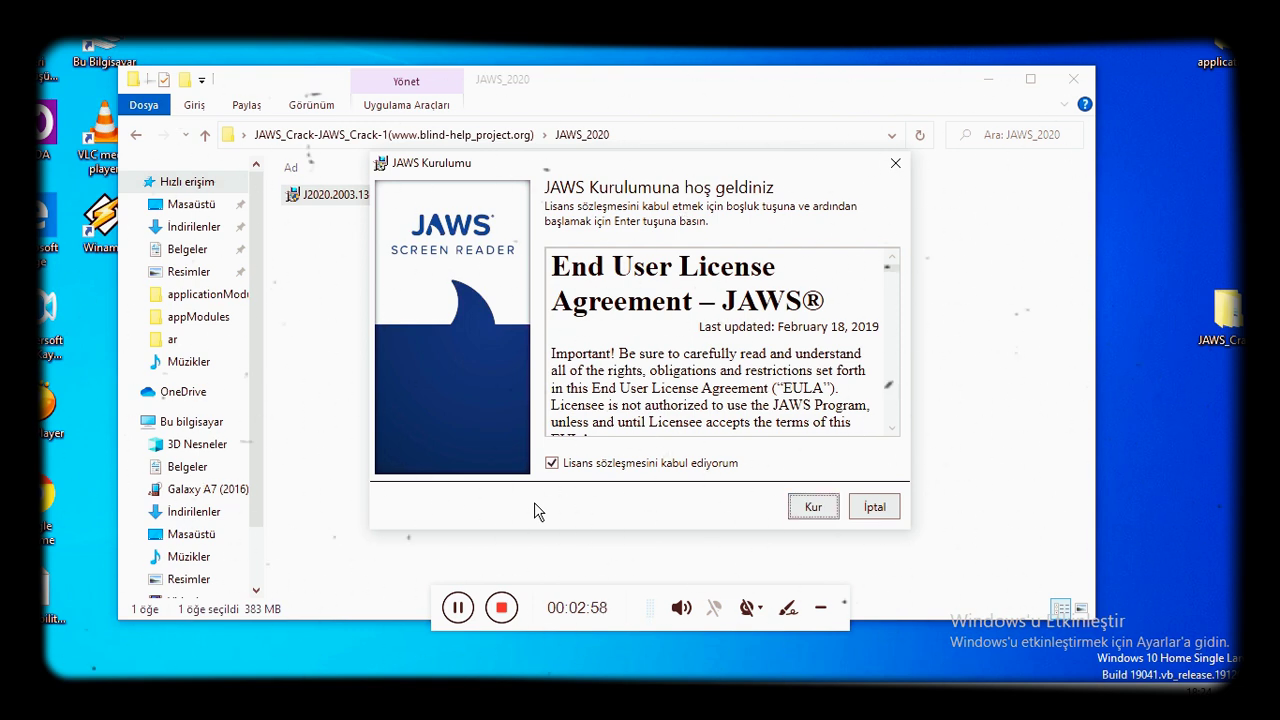
Run the JAWS installation to completion, close the setup and decline restarting the computer.
{"action": "key", "text": "Return"}
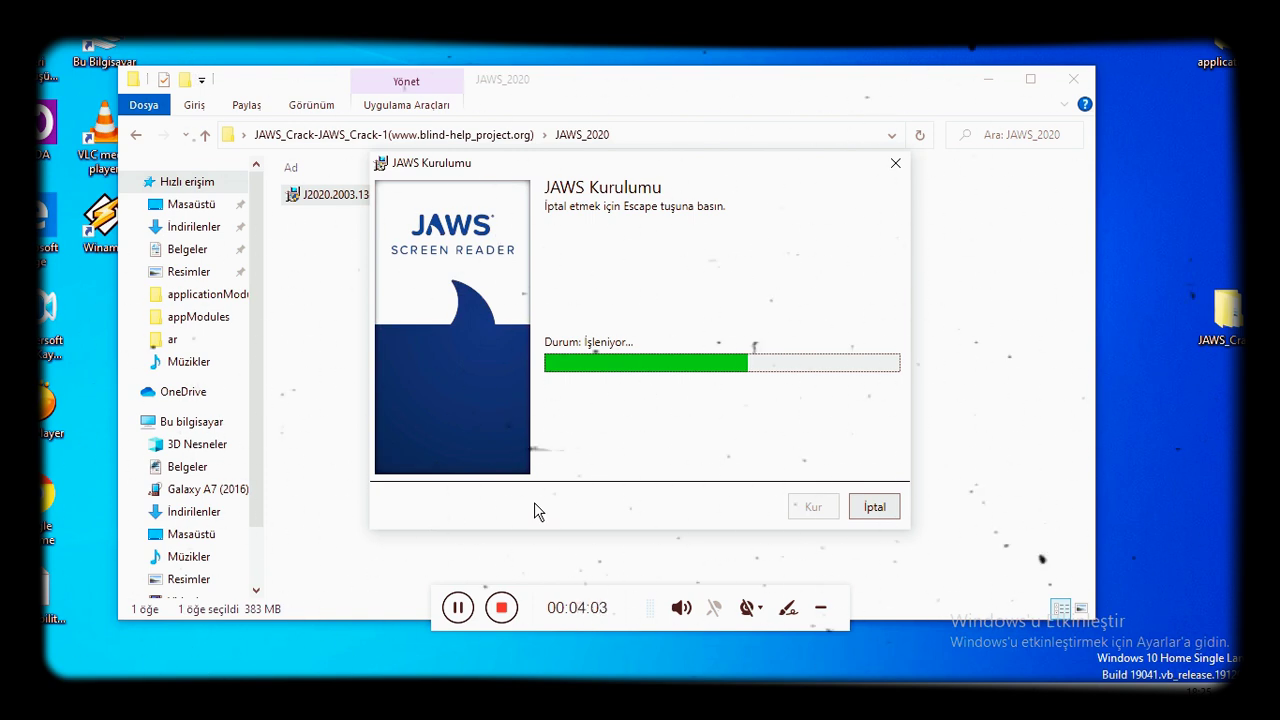
{"action": "key", "text": "Tab"}
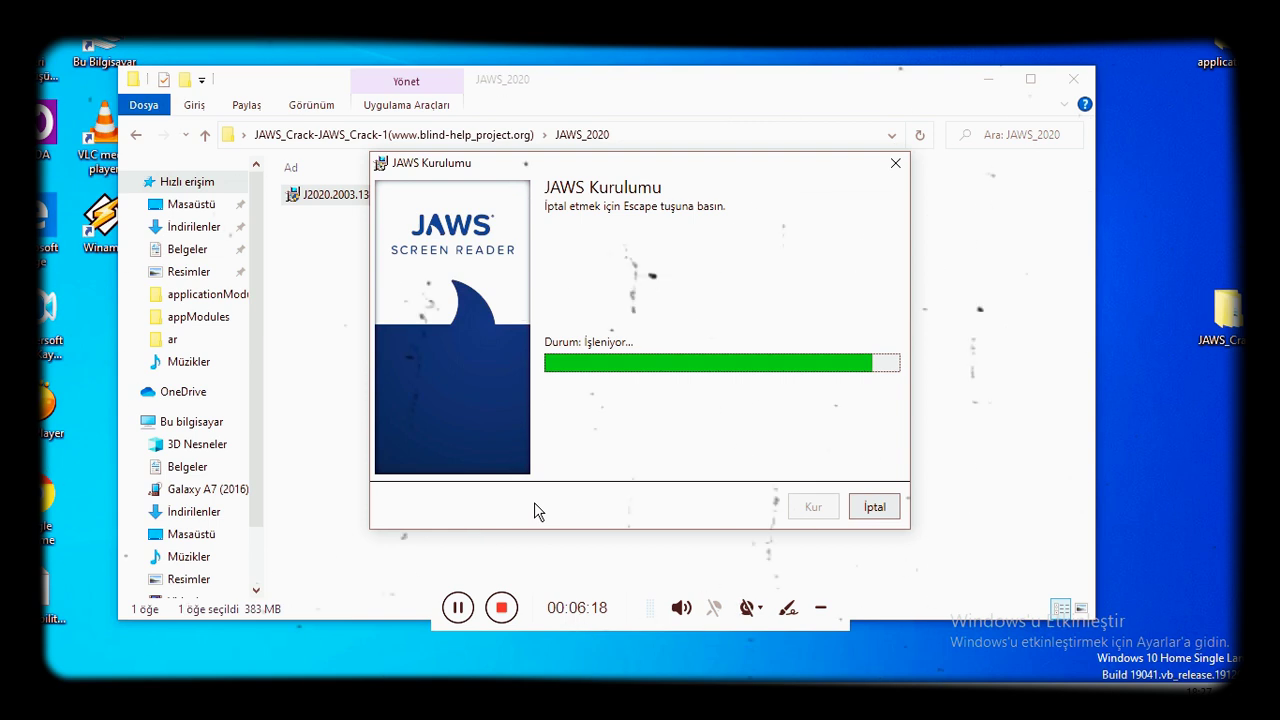
{"action": "key", "text": "Tab"}
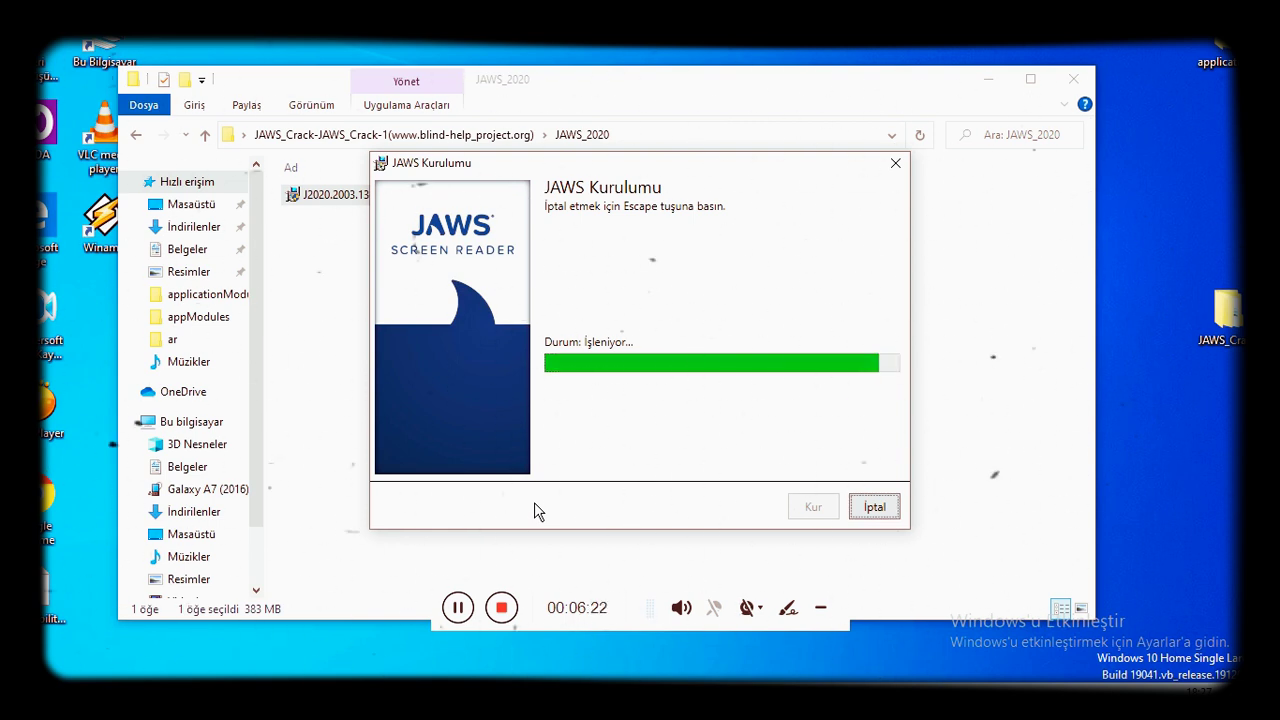
{"action": "key", "text": "Tab"}
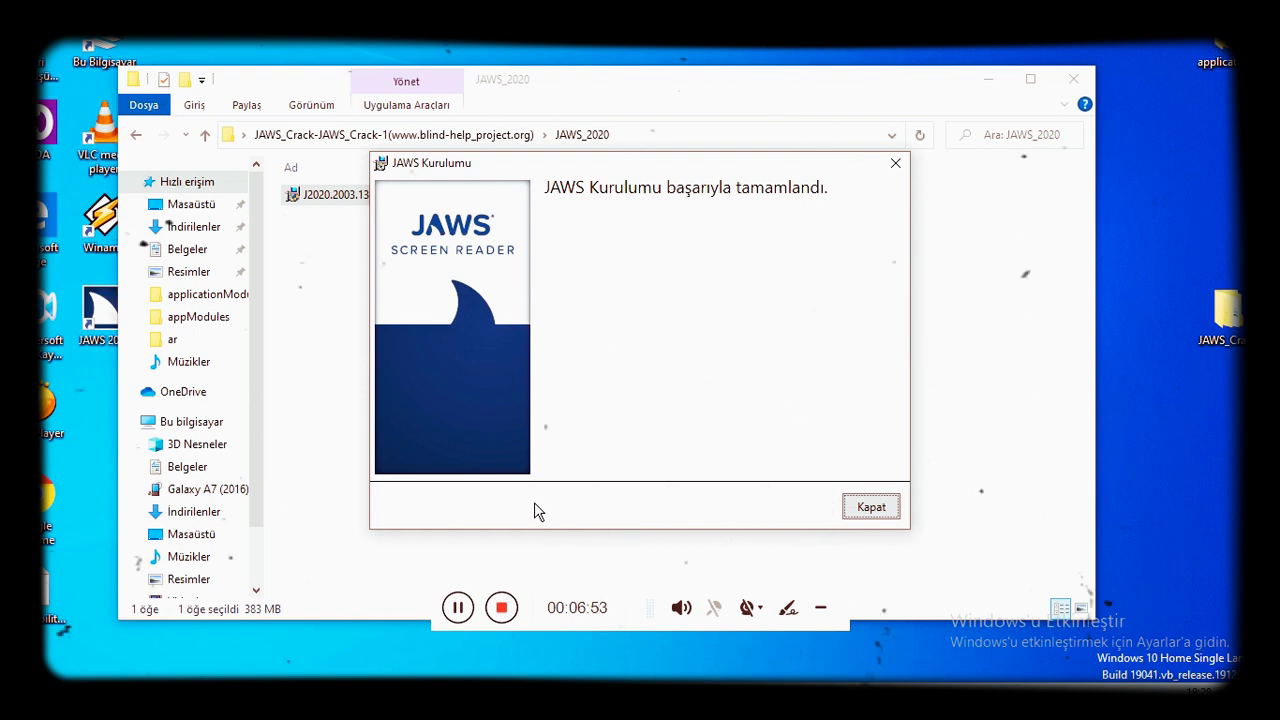
{"action": "key", "text": "Return"}
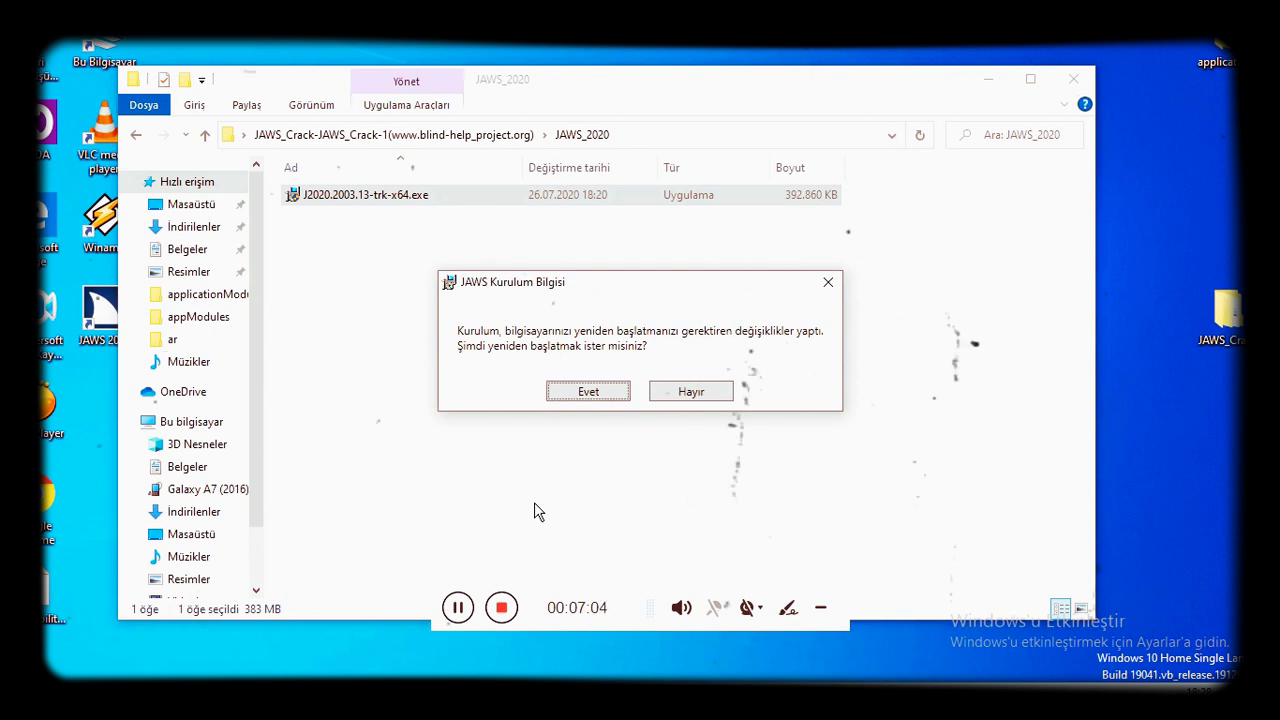
{"action": "key", "text": "Tab"}
{"action": "key", "text": "Return"}
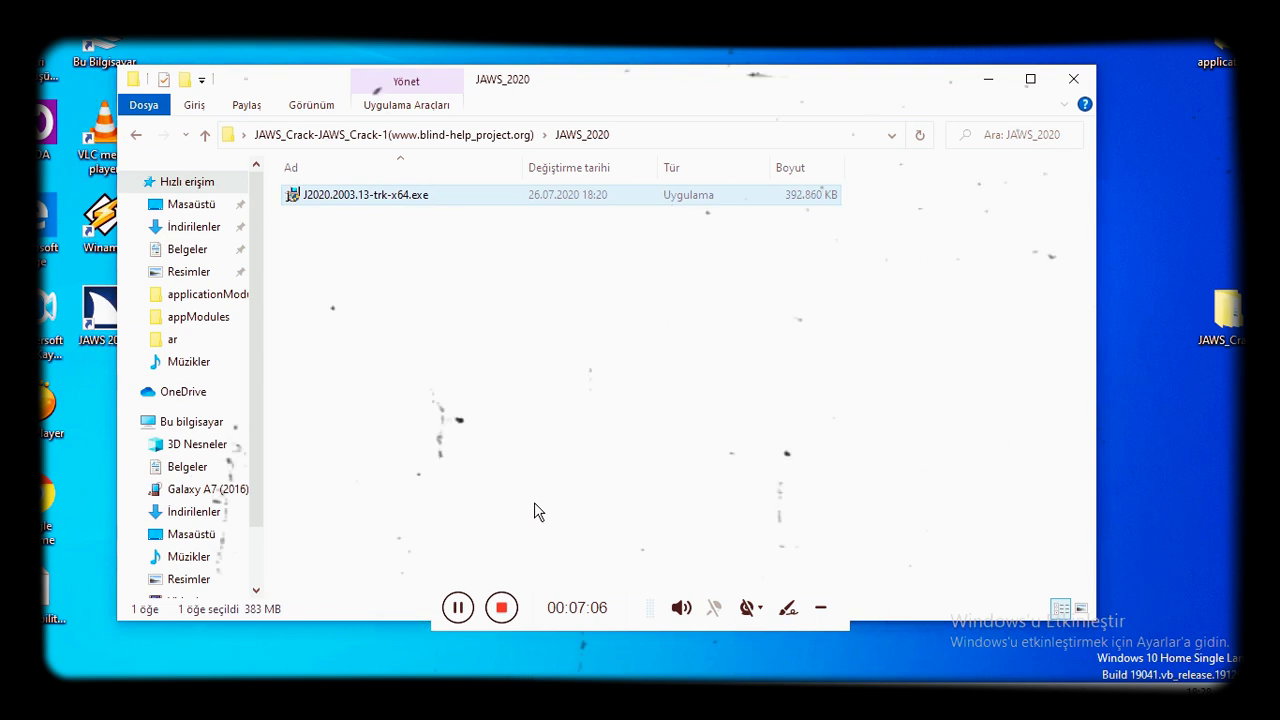
Close the JAWS_2020 folder window and start the NVDA screen reader from the desktop.
{"action": "key", "text": "alt+F4"}
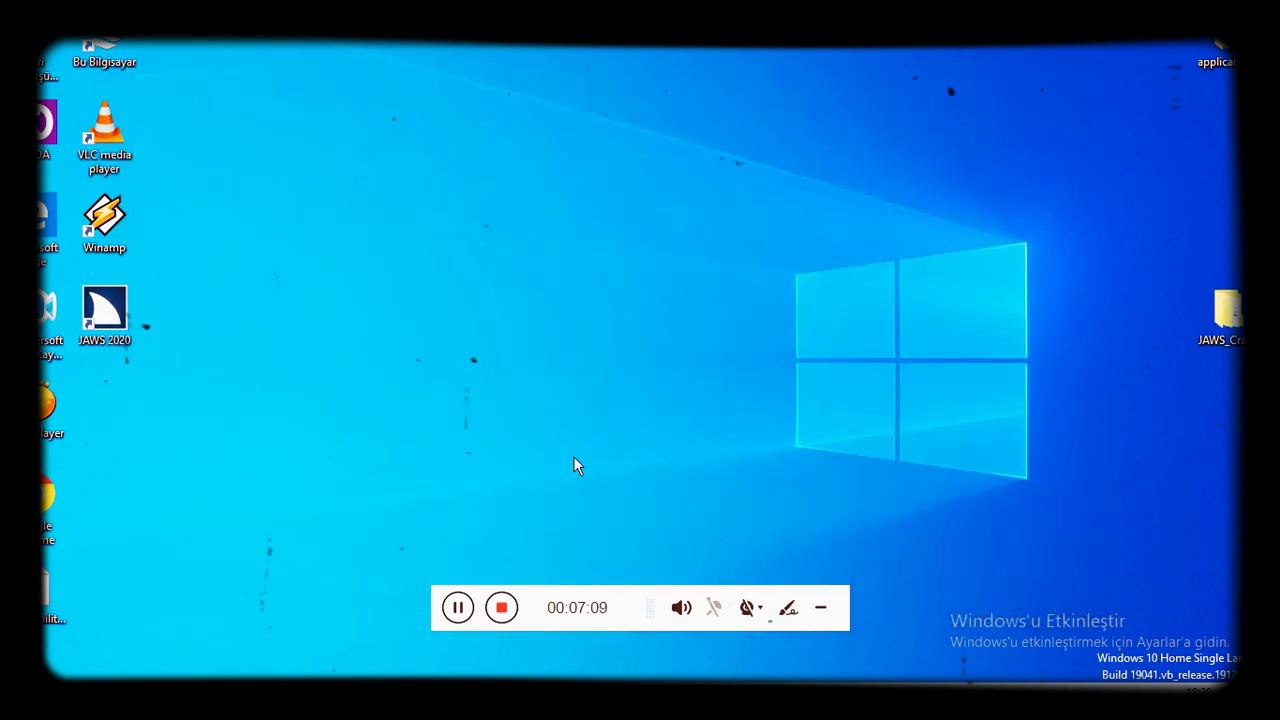
{"action": "key", "text": "n"}
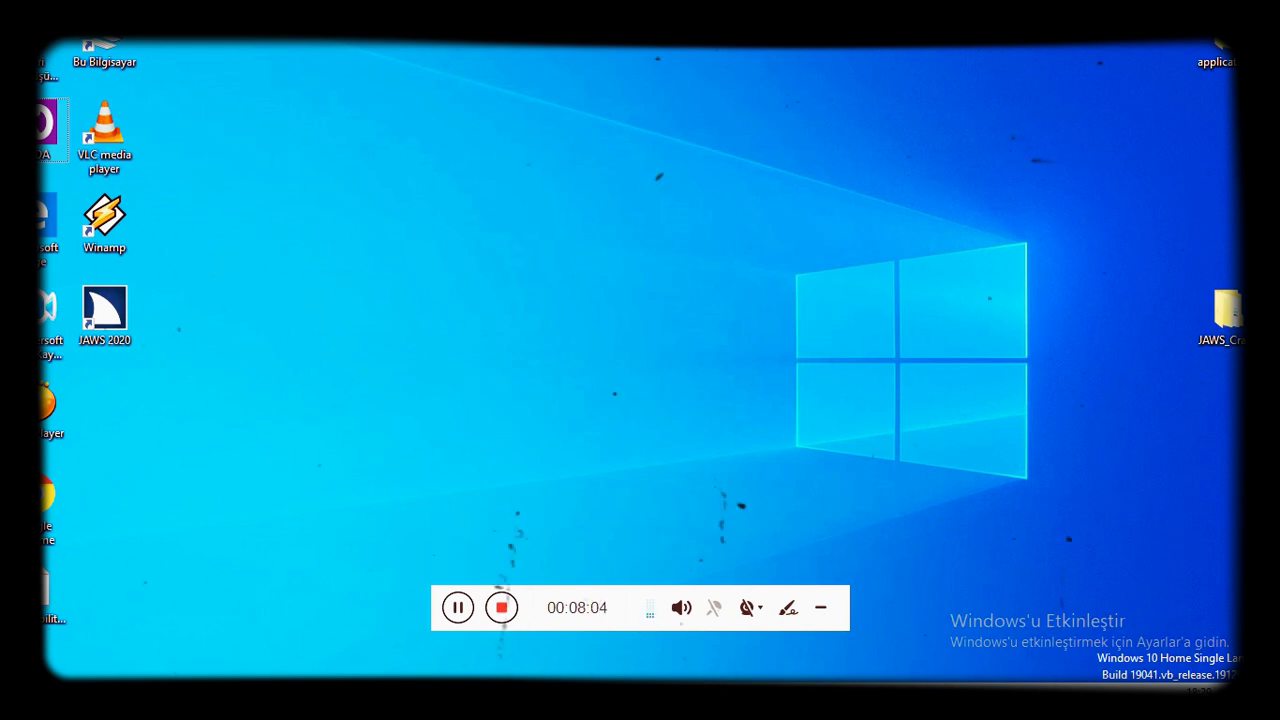
{"action": "key", "text": "Return"}
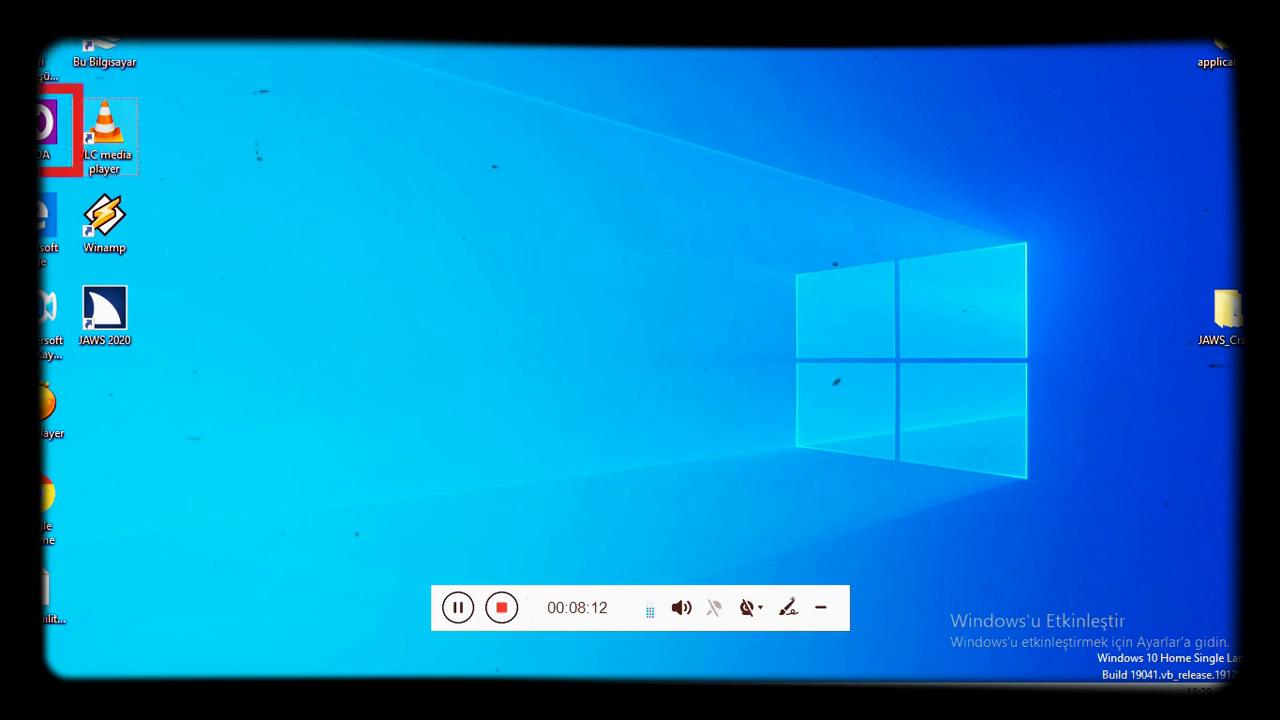
Open the JAWS_Crack-JAWS_Crack-1 folder on the desktop and select its crack_Jaws-2020 subfolder.
{"action": "key", "text": "Right"}
{"action": "key", "text": "Right"}
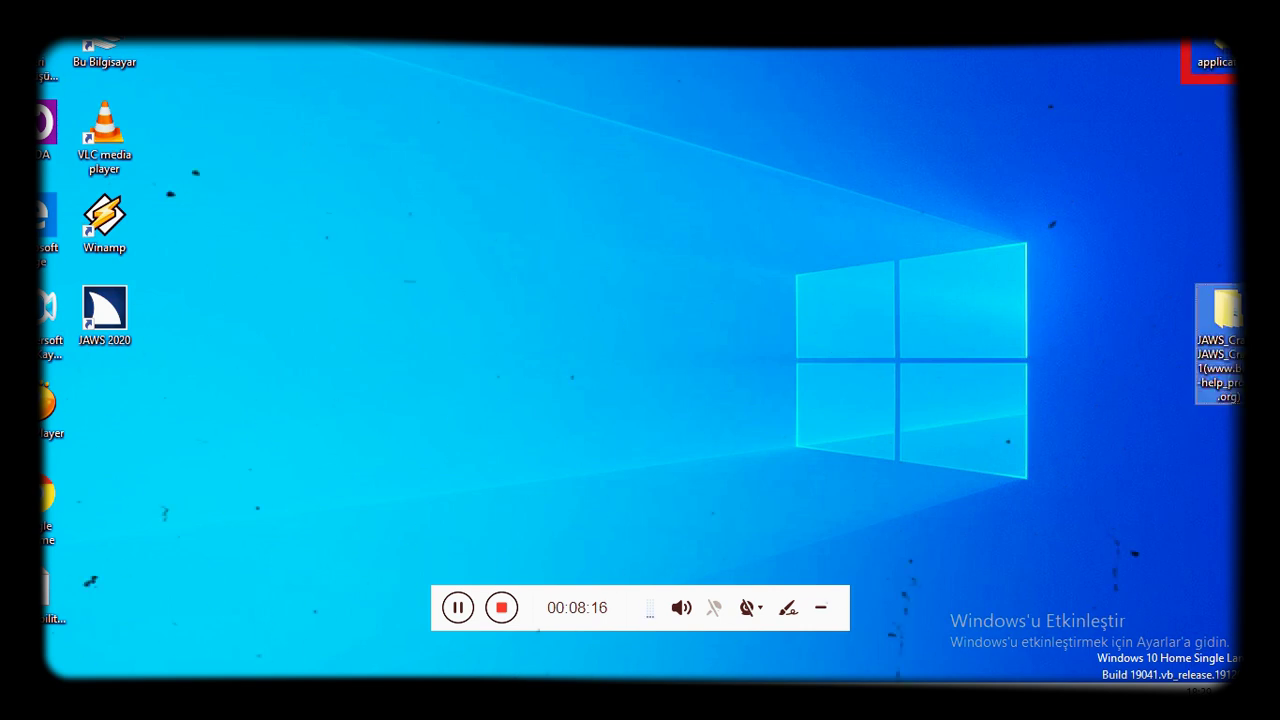
{"action": "key", "text": "Down"}
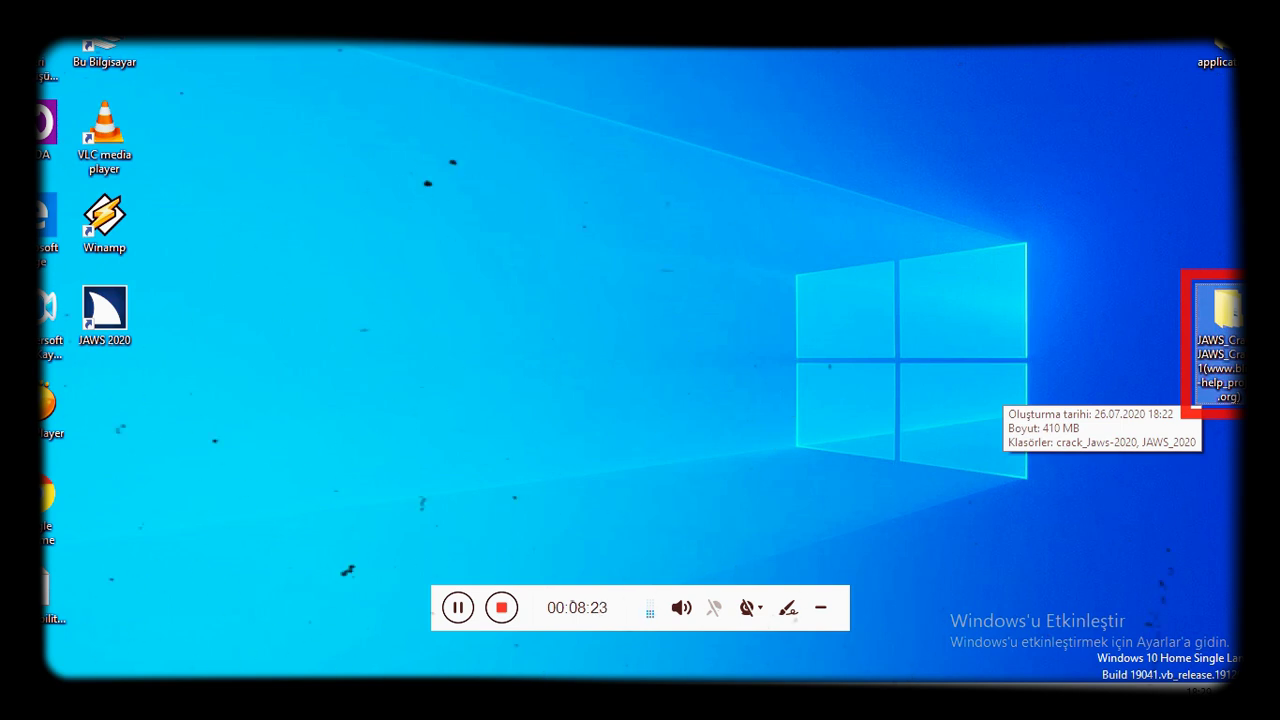
{"action": "key", "text": "Return"}
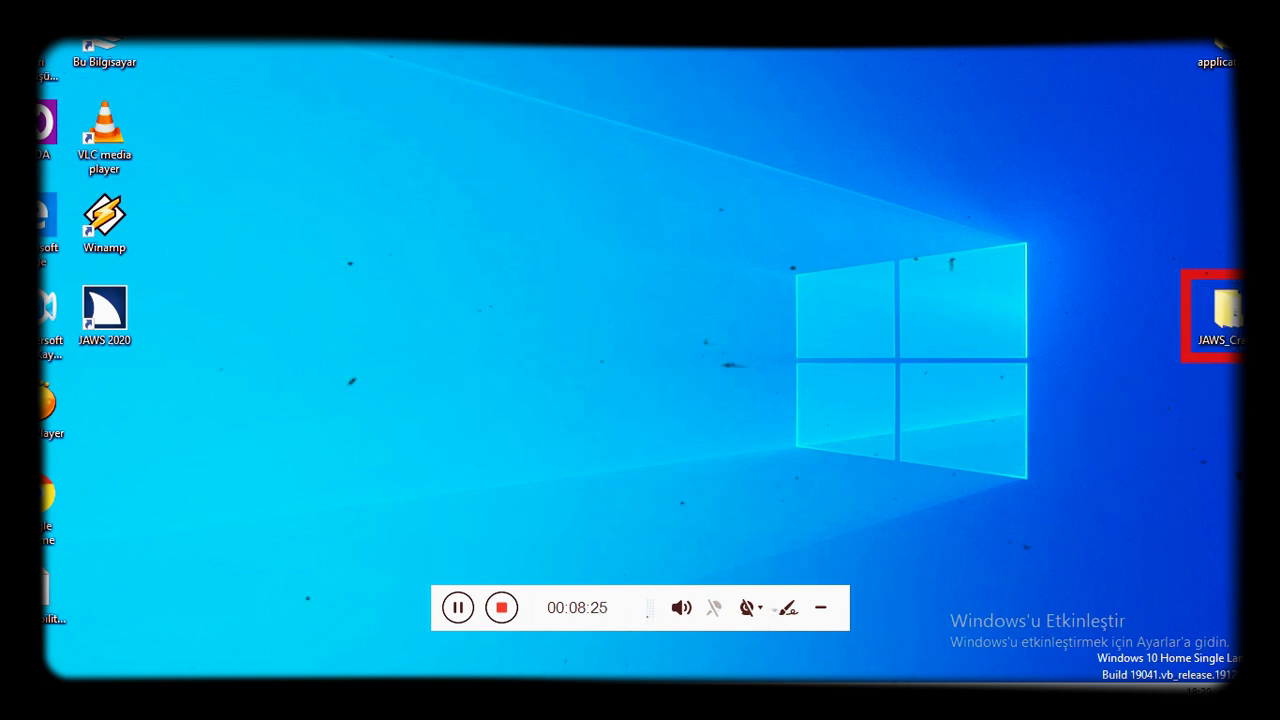
{"action": "key", "text": "Down"}
{"action": "key", "text": "Up"}
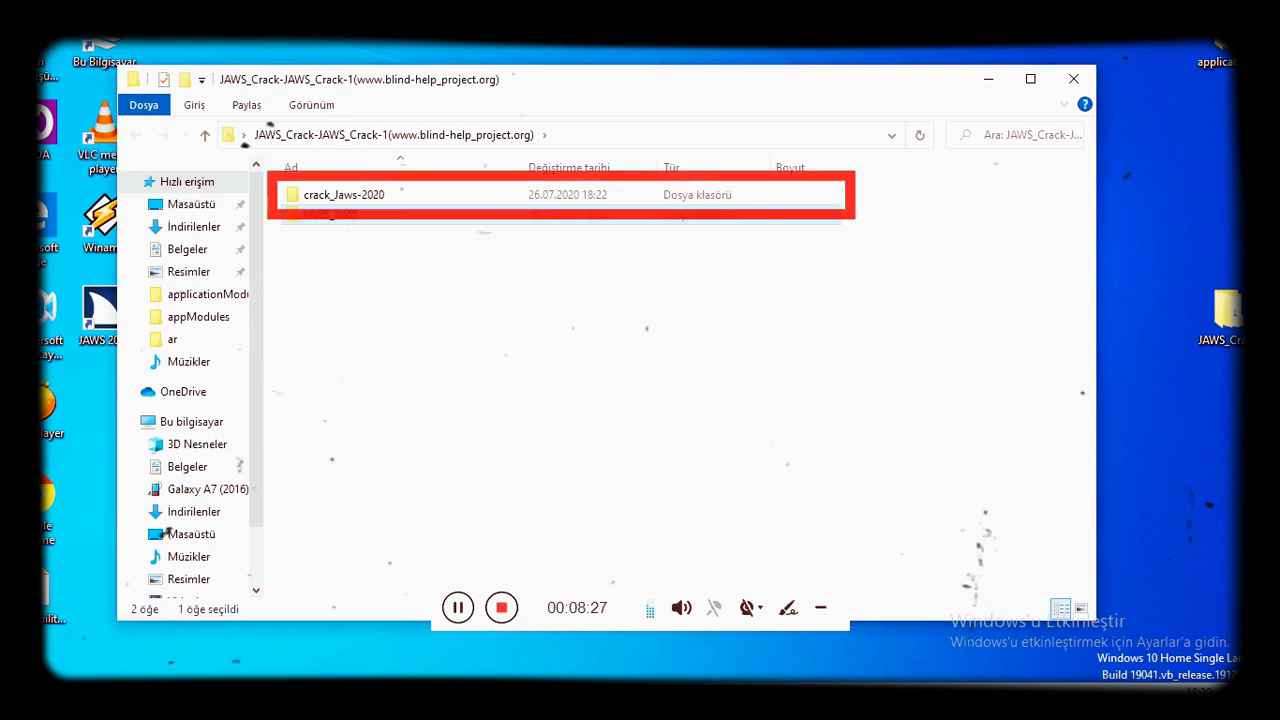
{"action": "key", "text": "Down"}
{"action": "key", "text": "Up"}
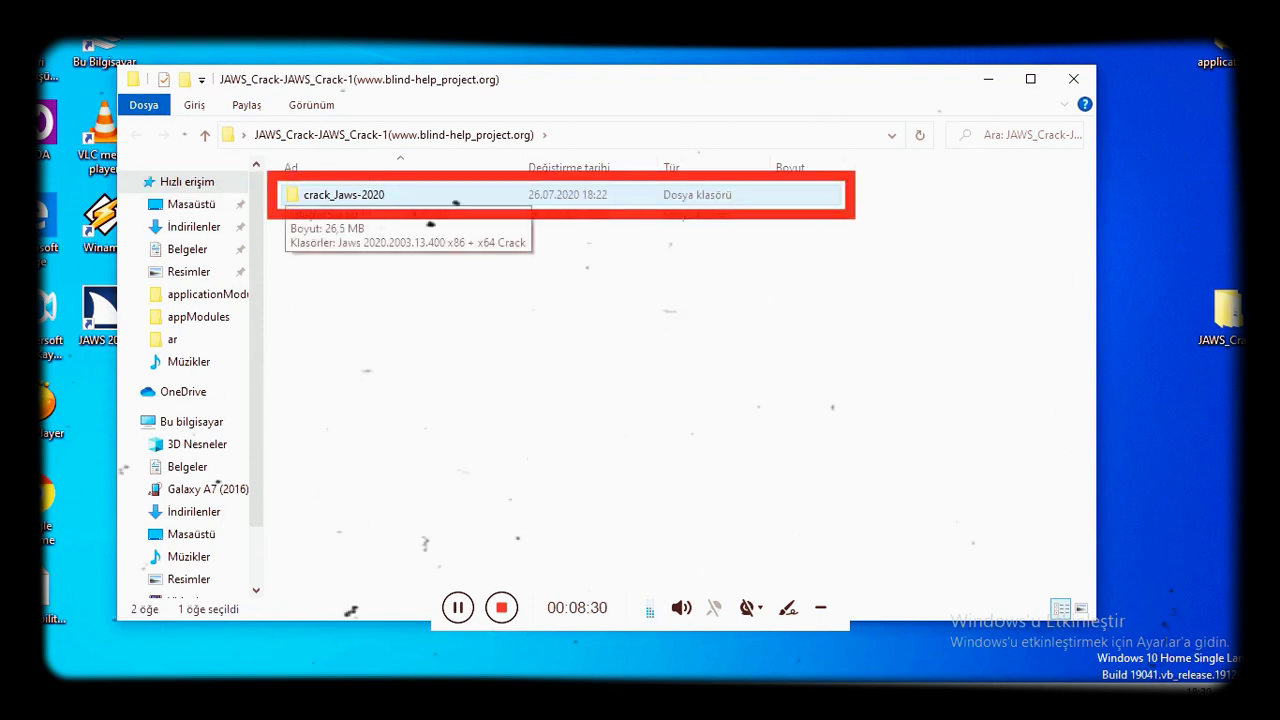
Open crack_Jaws-2020 and go through Jaws 2020.2003.13.400 x86 + x64 Crack into the Crack_x86 folder.
{"action": "key", "text": "Return"}
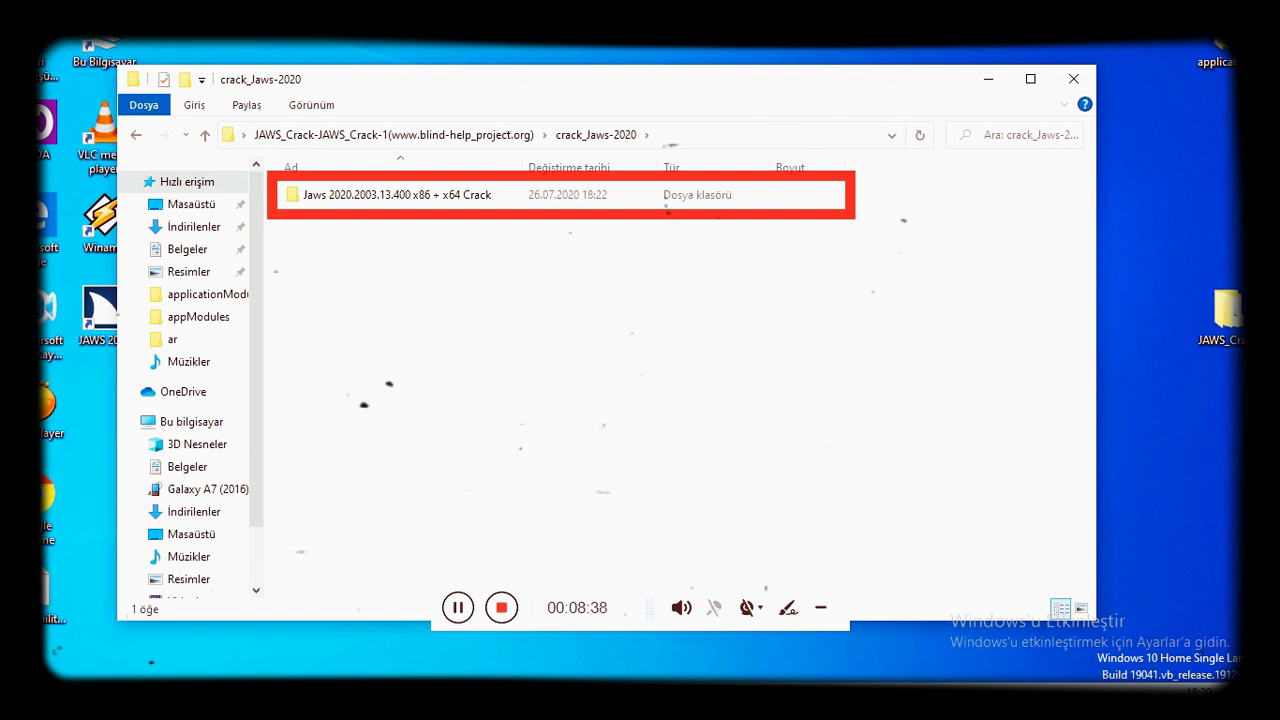
{"action": "key", "text": "Down"}
{"action": "key", "text": "Return"}
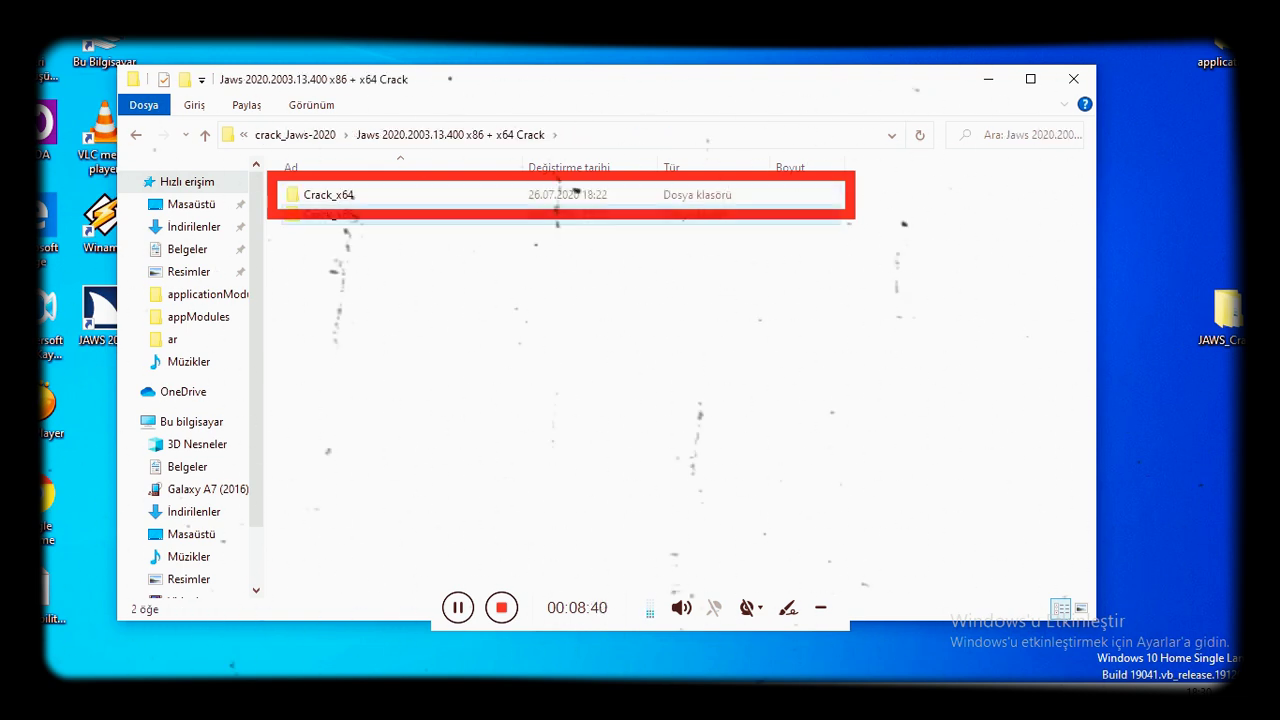
{"action": "key", "text": "Down"}
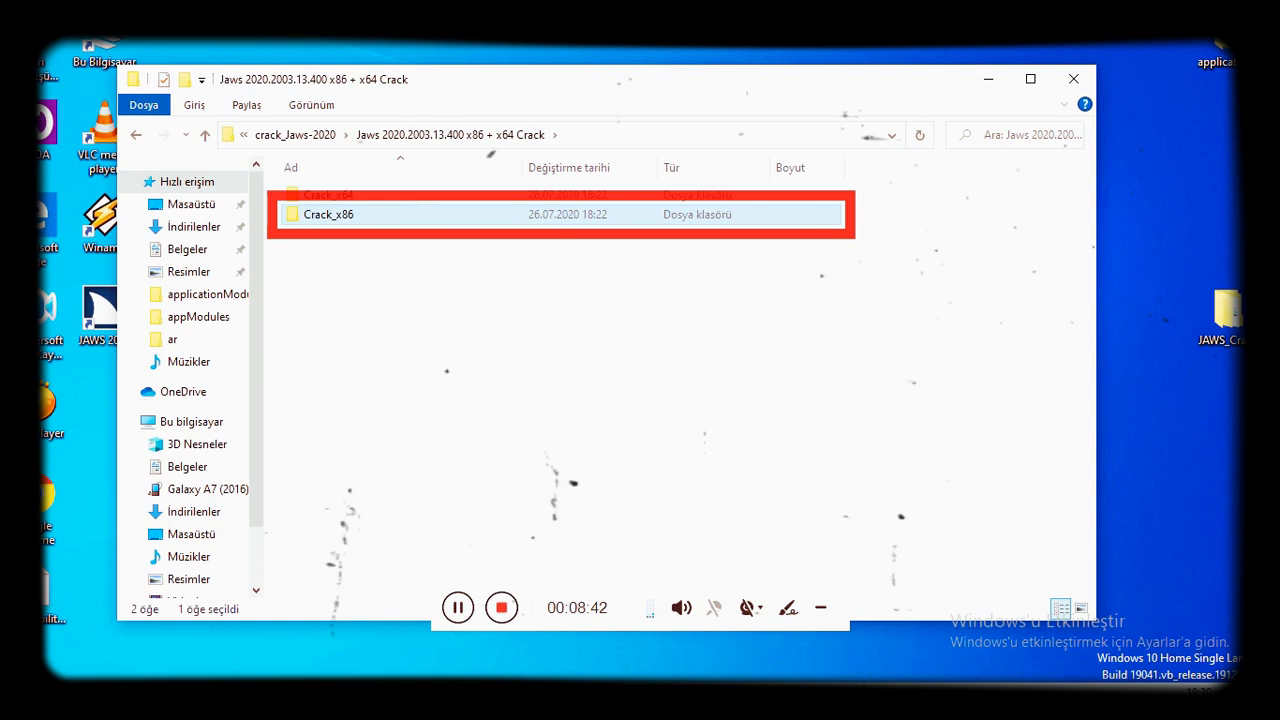
{"action": "key", "text": "Return"}
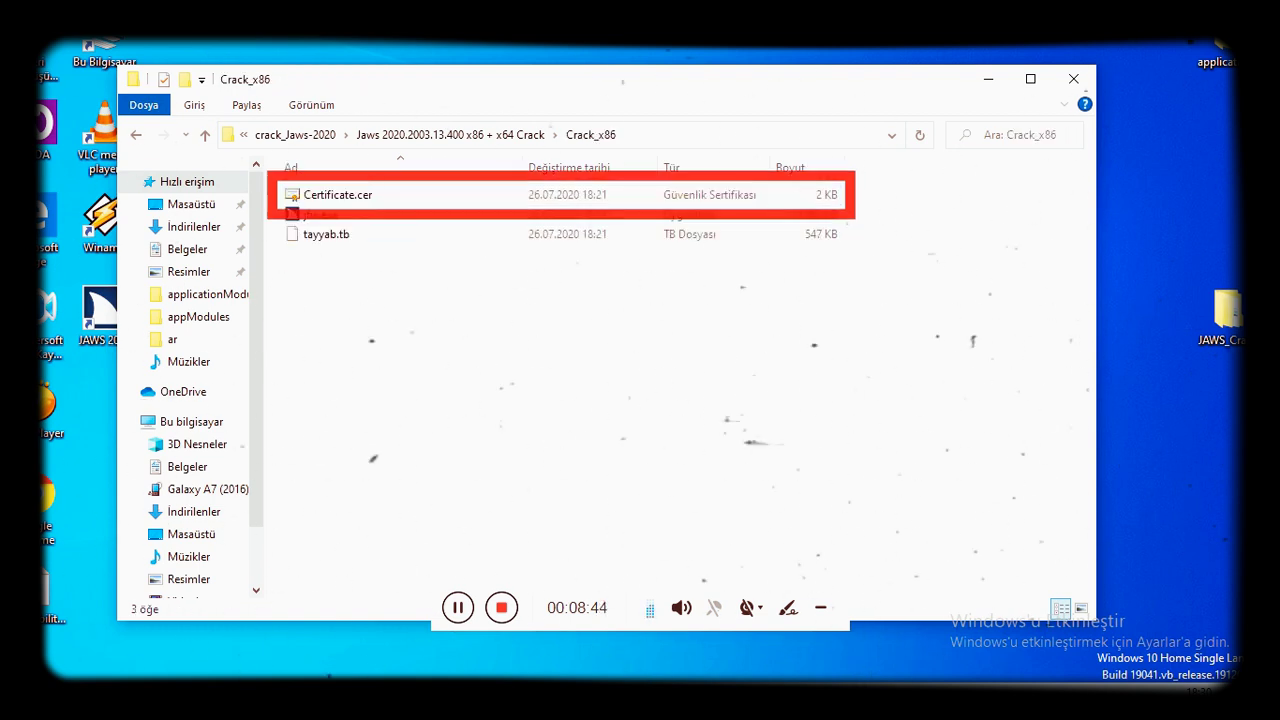
Look through the files in Crack_x86, view the certificate information of Certificate.cer and close it.
{"action": "key", "text": "Down"}
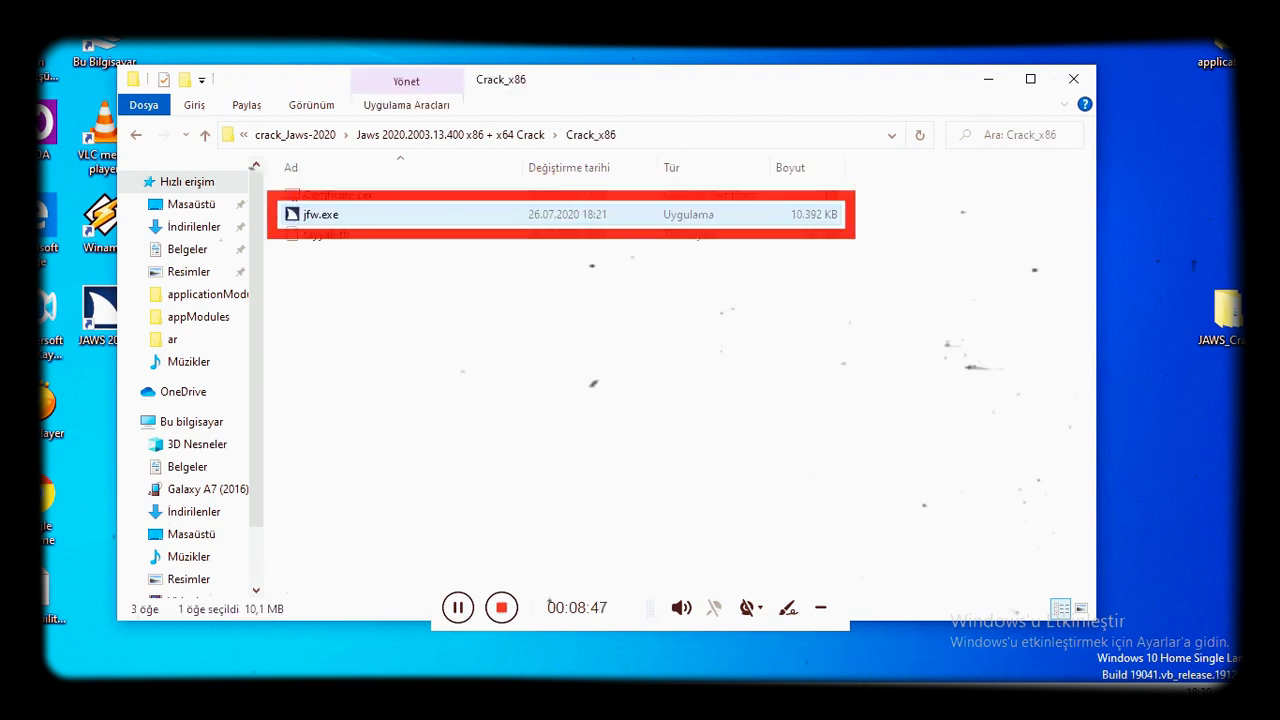
{"action": "key", "text": "Down"}
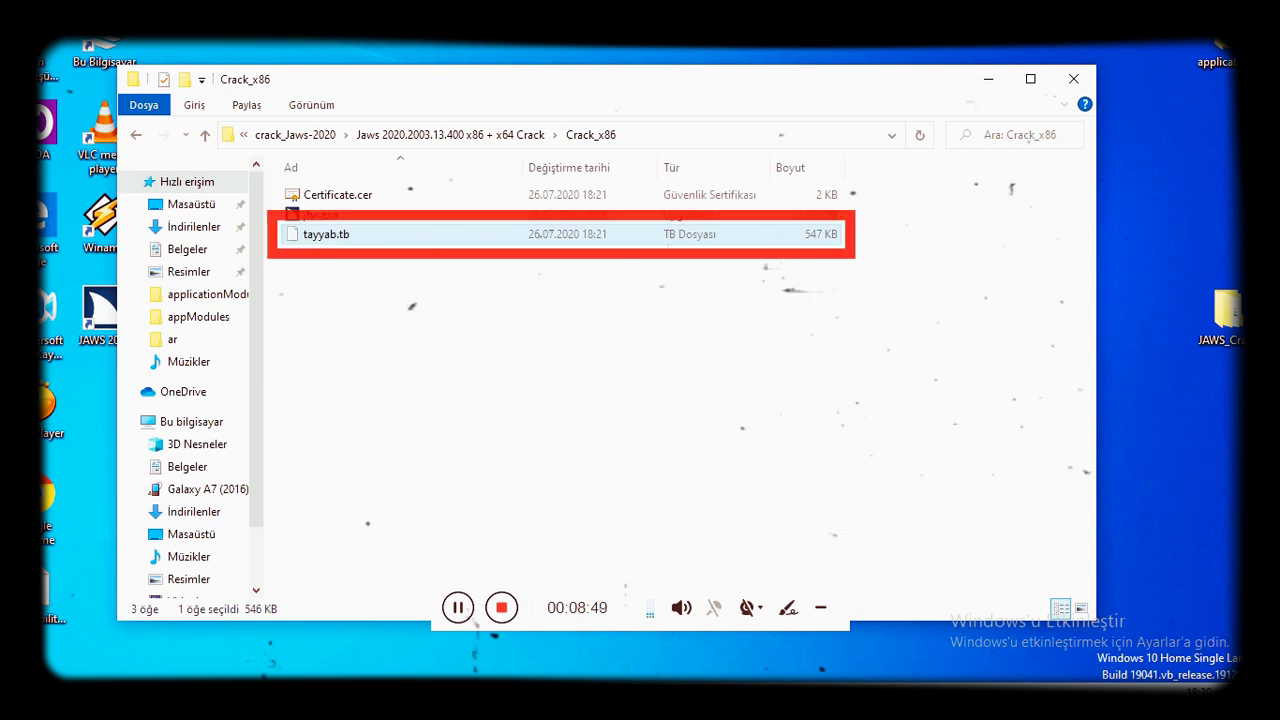
{"action": "key", "text": "Up"}
{"action": "key", "text": "Up"}
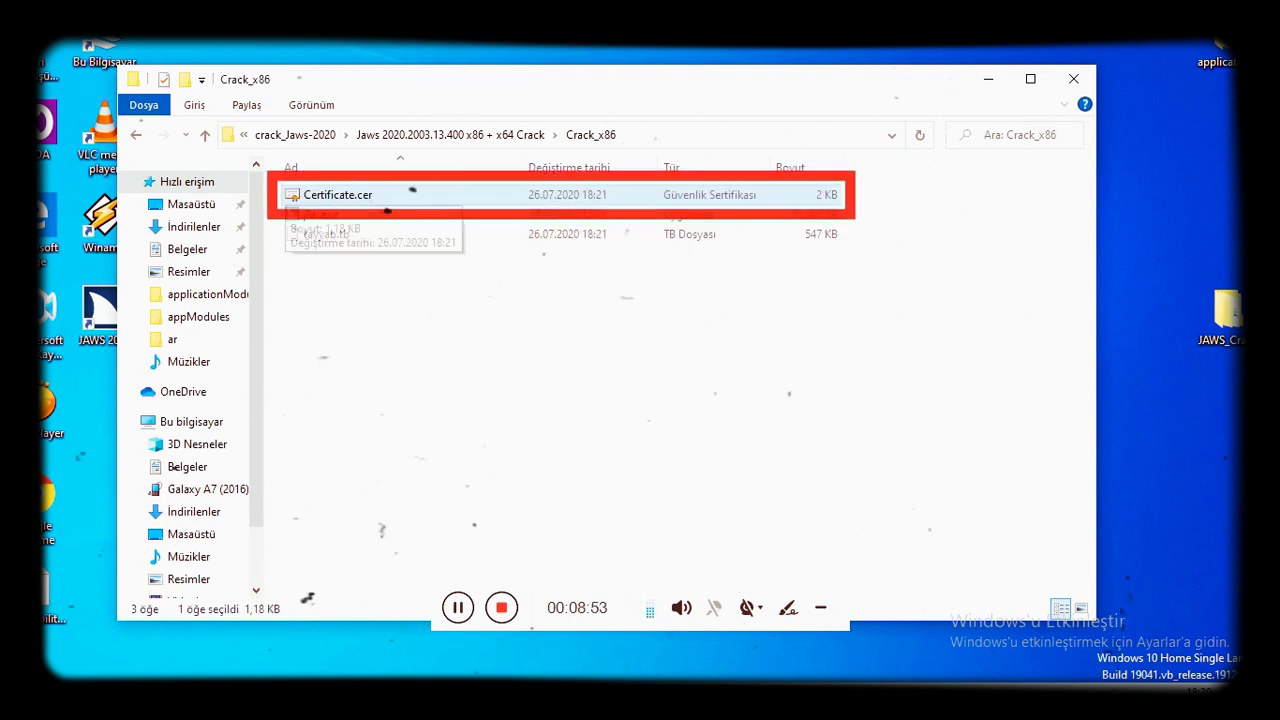
{"action": "key", "text": "Return"}
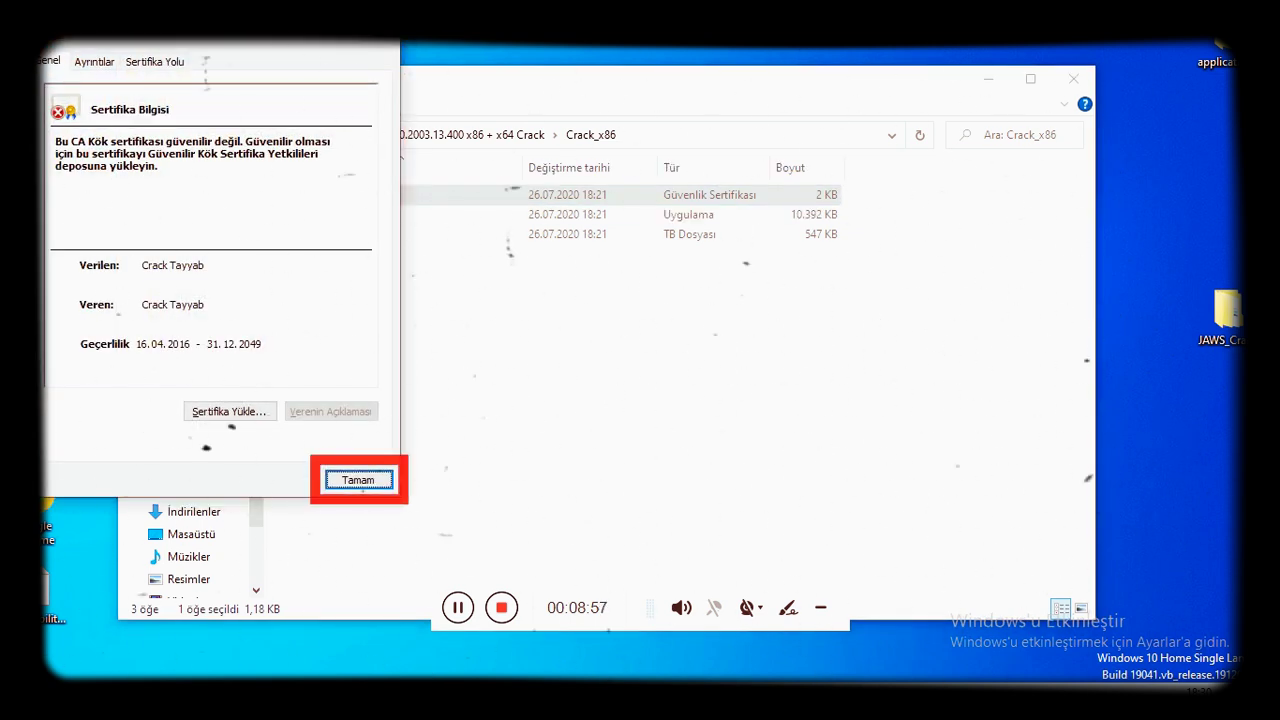
{"action": "key", "text": "Tab"}
{"action": "key", "text": "Tab"}
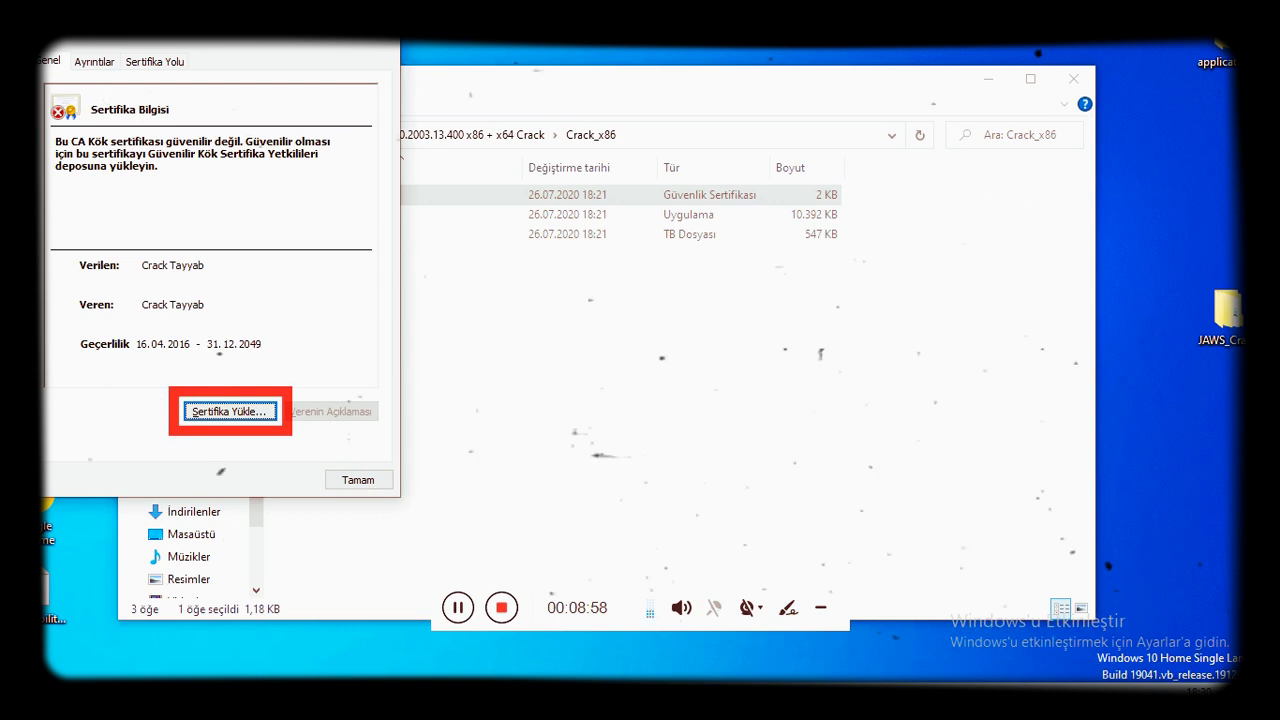
{"action": "key", "text": "shift+Tab"}
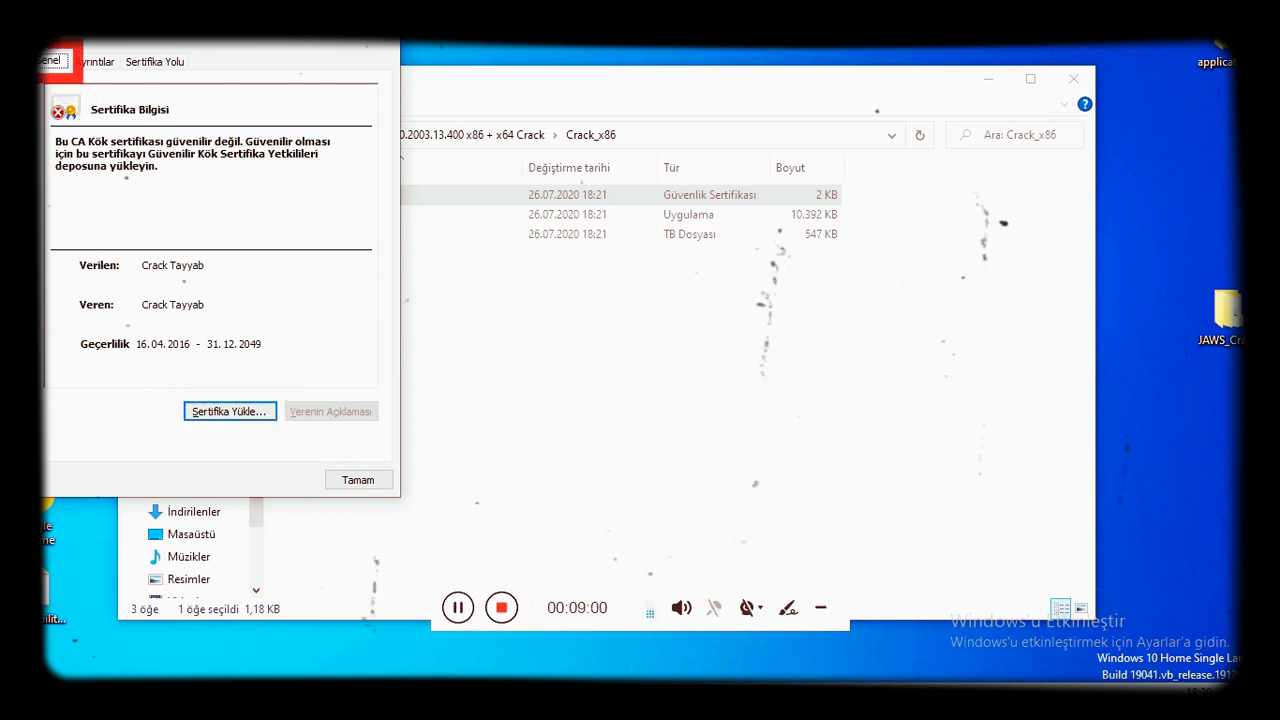
{"action": "key", "text": "Tab"}
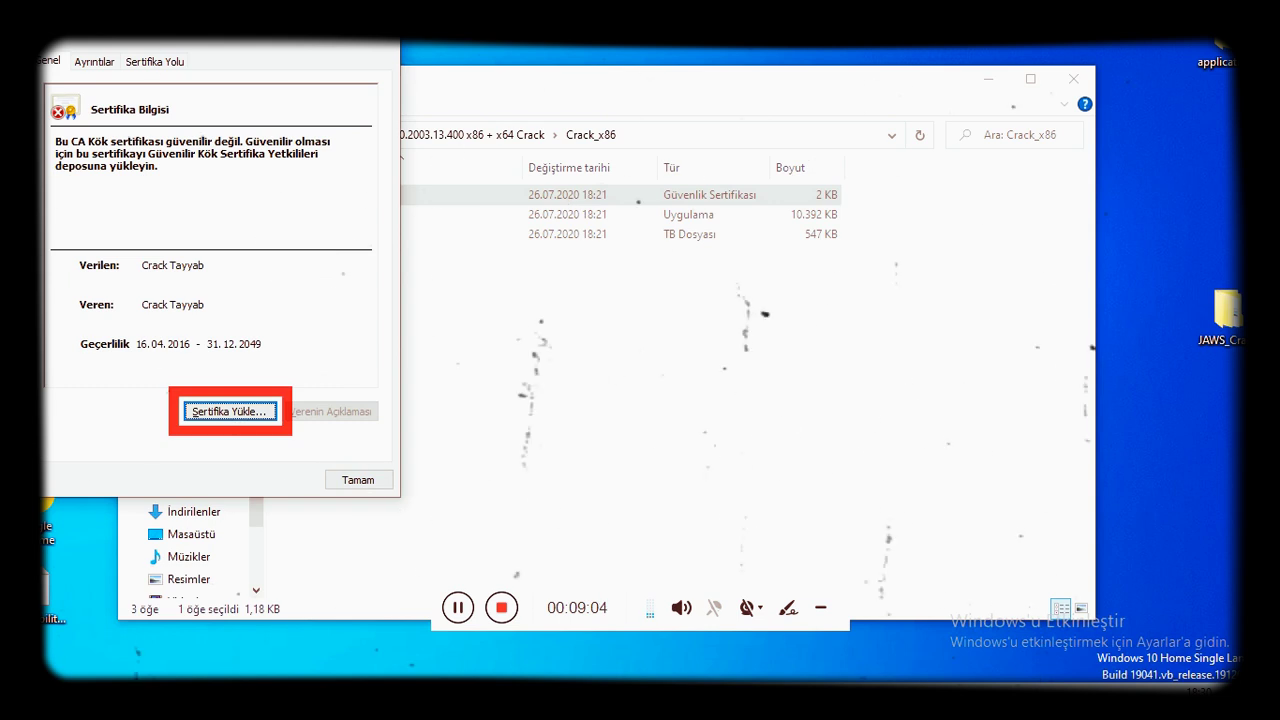
{"action": "key", "text": "Escape"}
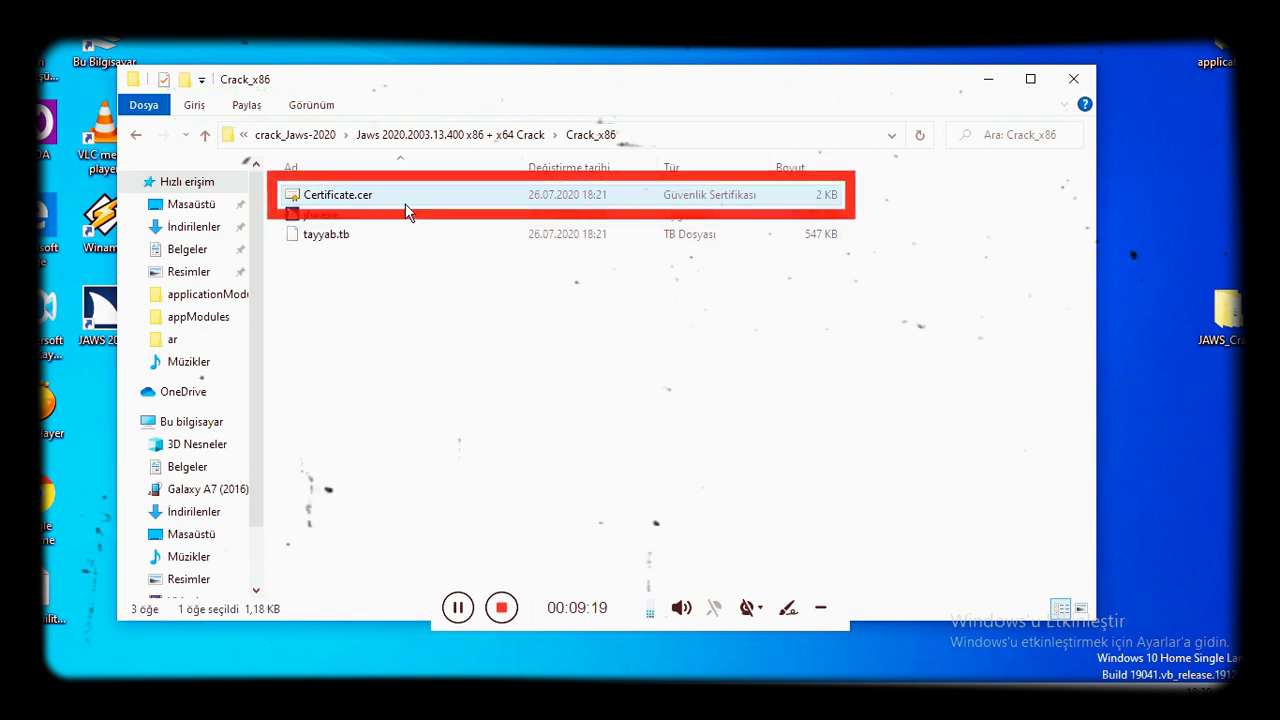
Start installing Certificate.cer with the Certificate Import Wizard, using Yerel Makine as the store location.
{"action": "double_click", "coordinate": [357, 192]}
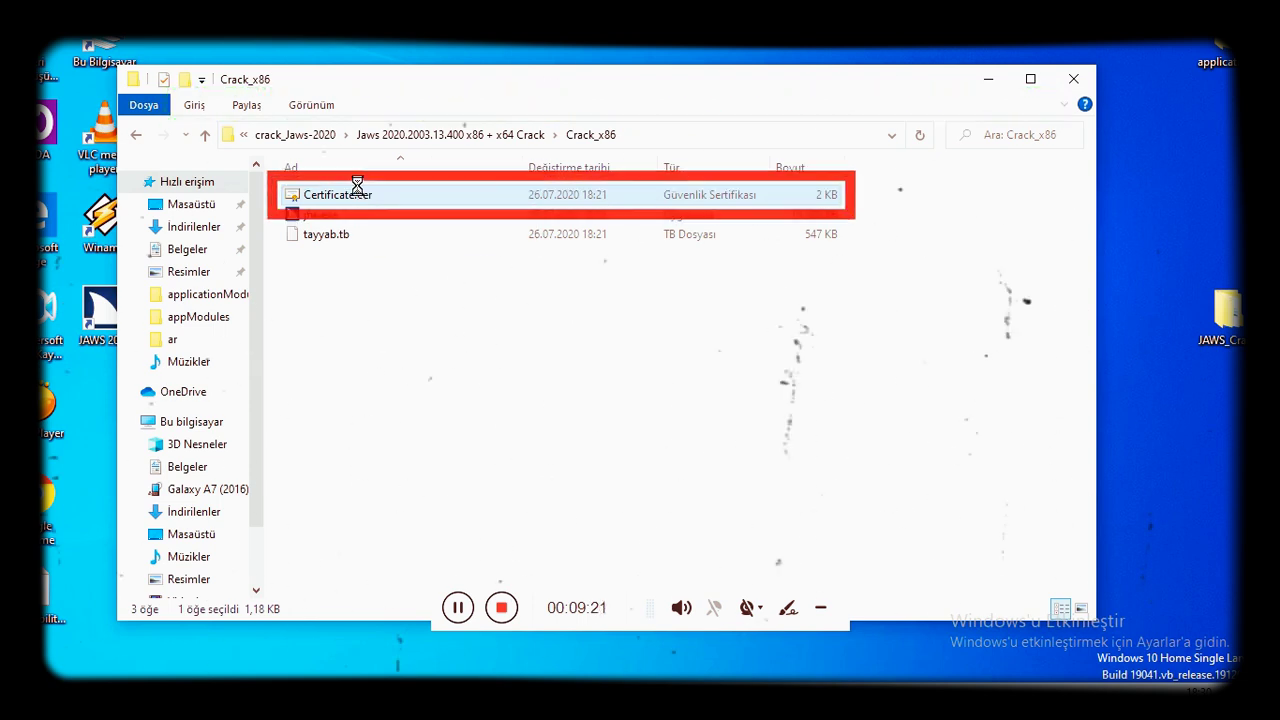
{"action": "right_click", "coordinate": [357, 190]}
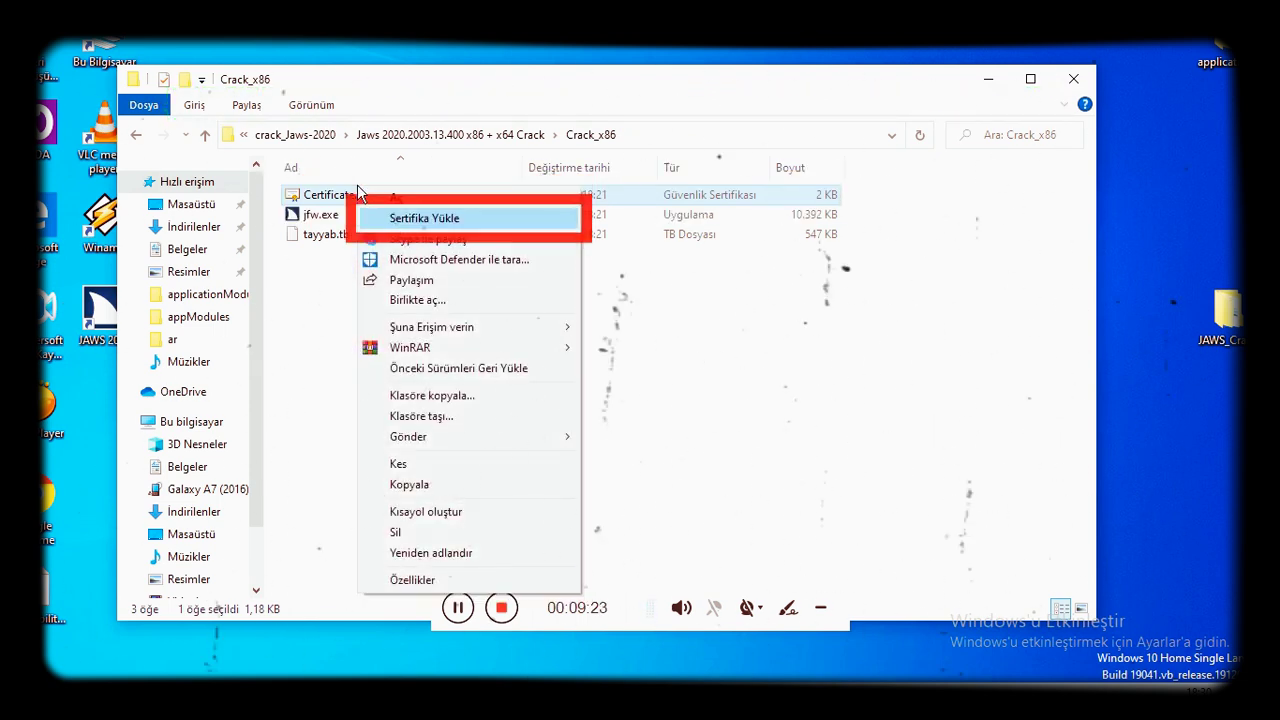
{"action": "key", "text": "Return"}
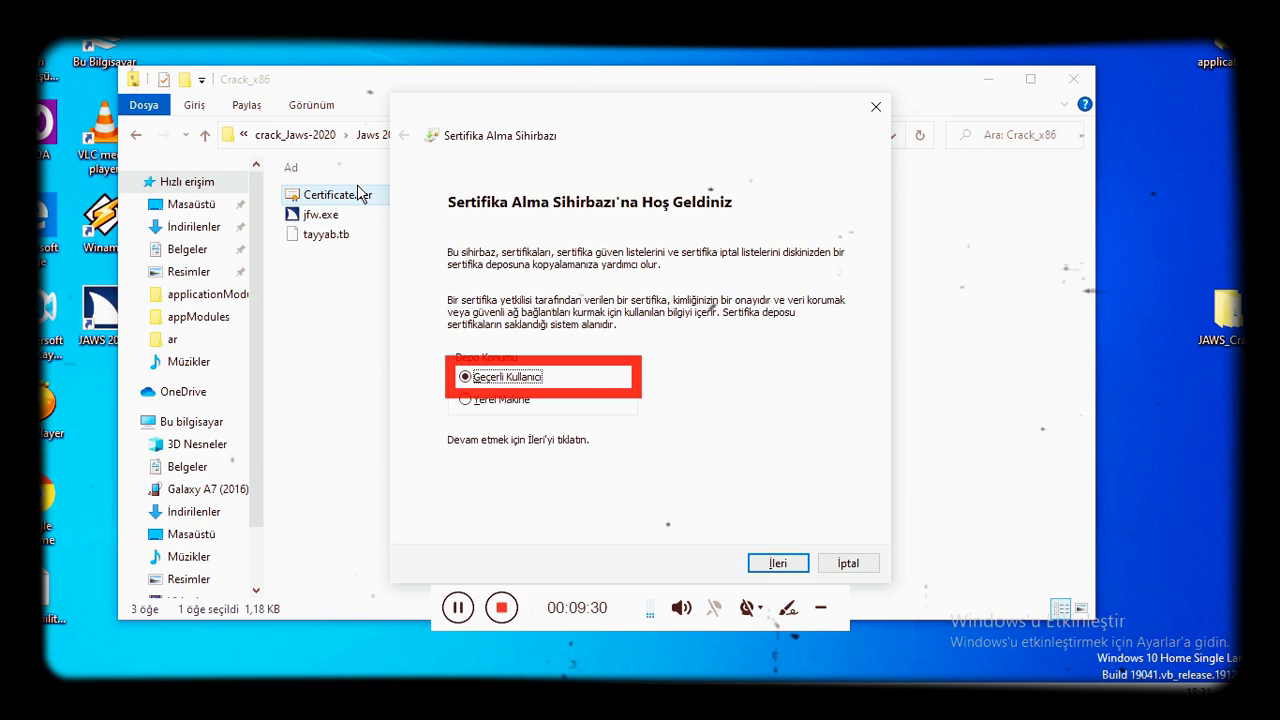
{"action": "key", "text": "Down"}
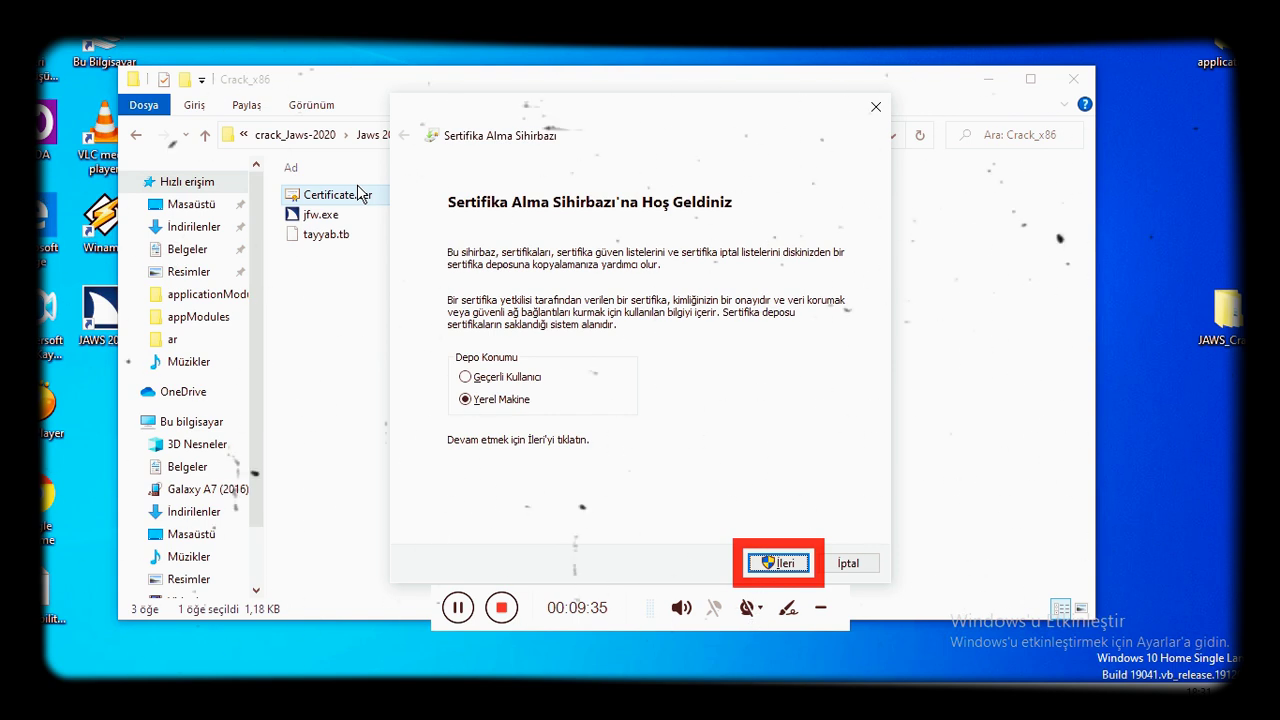
{"action": "key", "text": "Return"}
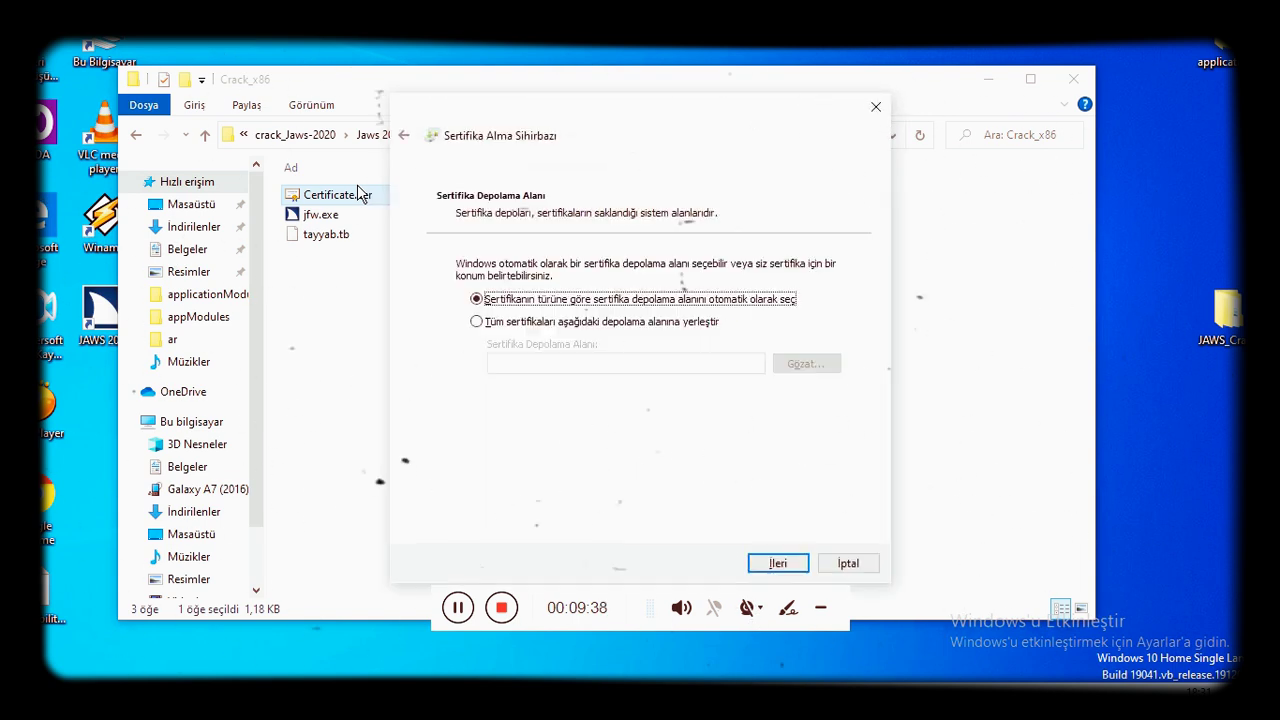
Choose to place all certificates in a specific store and select Güvenilen Kök Sertifika Yetkilileri as that store.
{"action": "key", "text": "Down"}
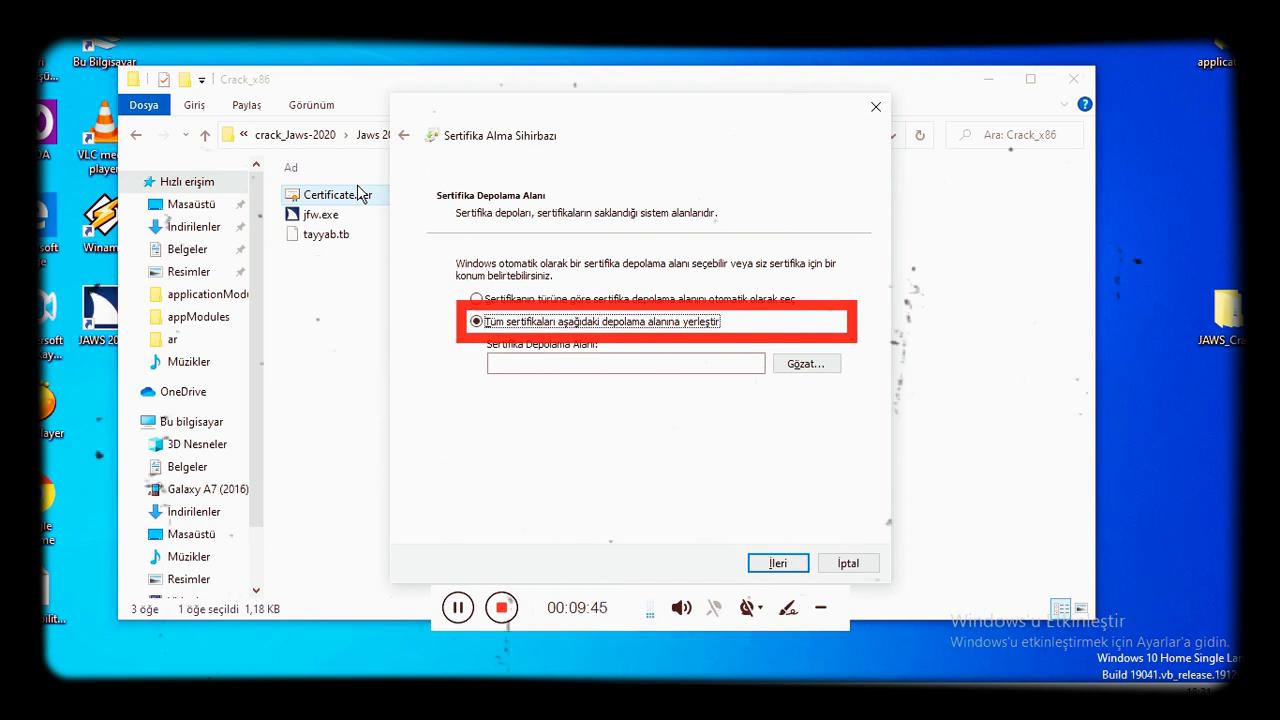
{"action": "key", "text": "Tab"}
{"action": "key", "text": "Tab"}
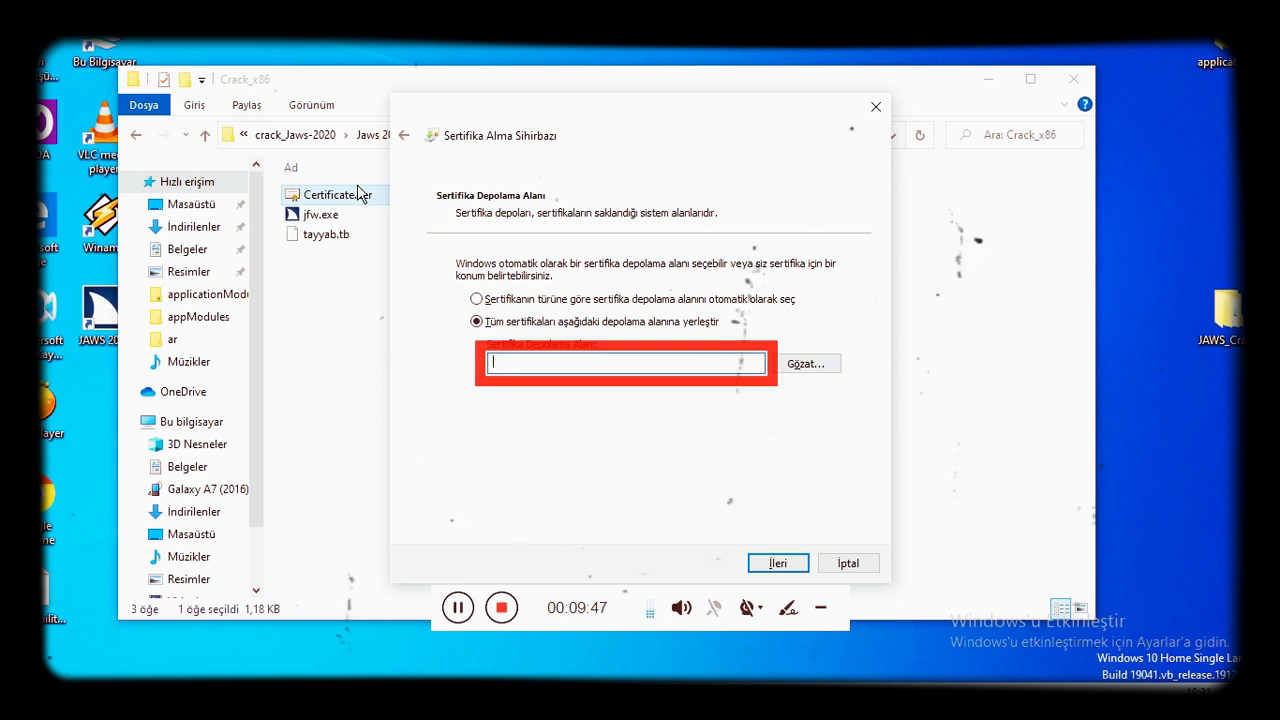
{"action": "key", "text": "Return"}
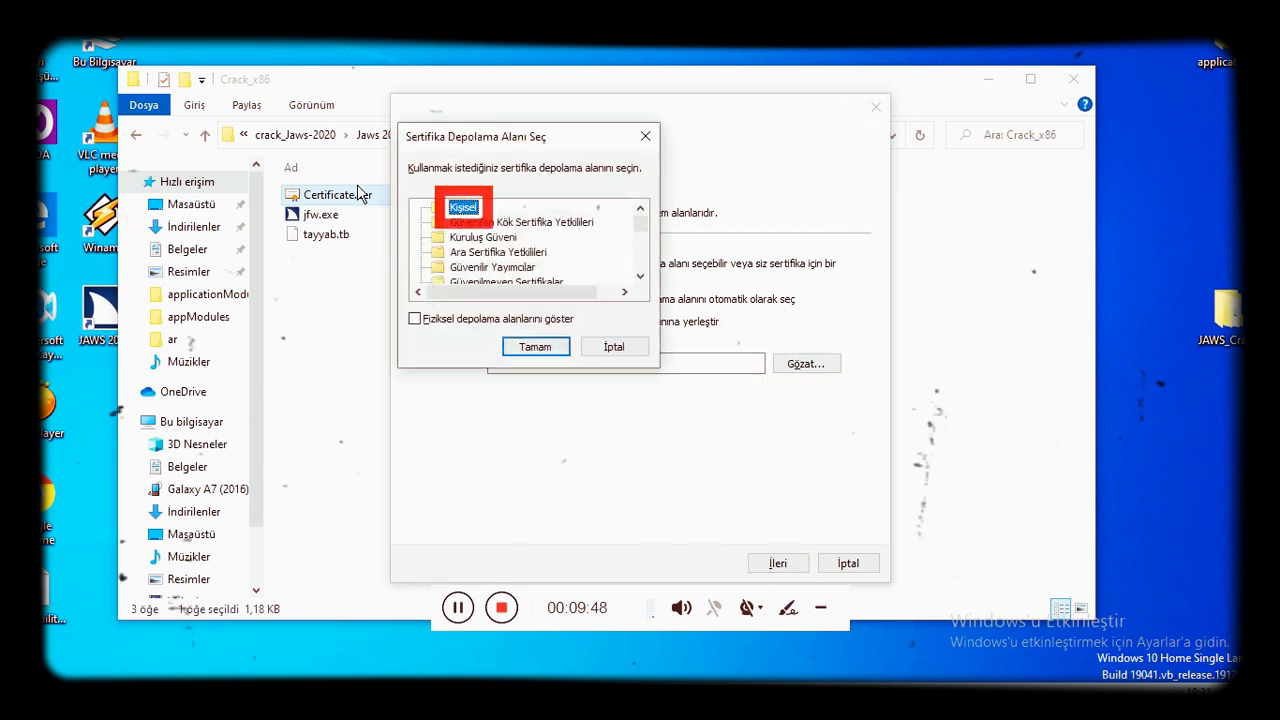
{"action": "key", "text": "Down"}
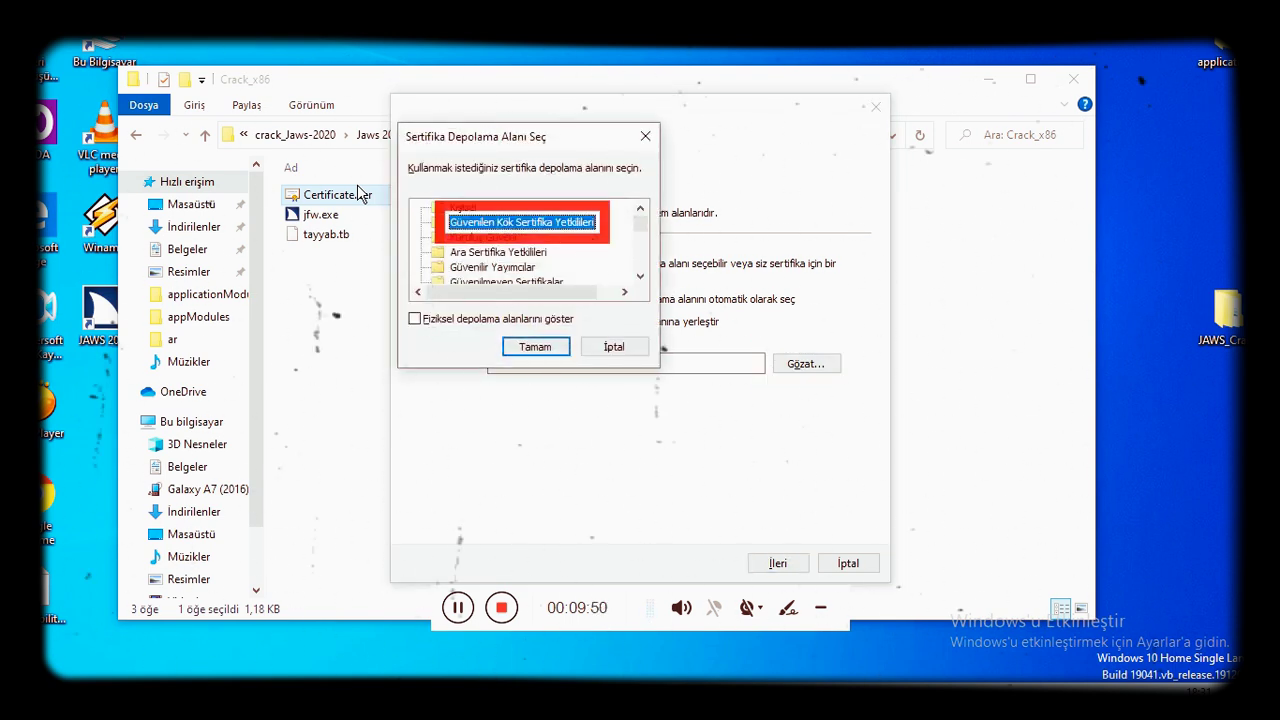
{"action": "key", "text": "Return"}
{"action": "key", "text": "Tab"}
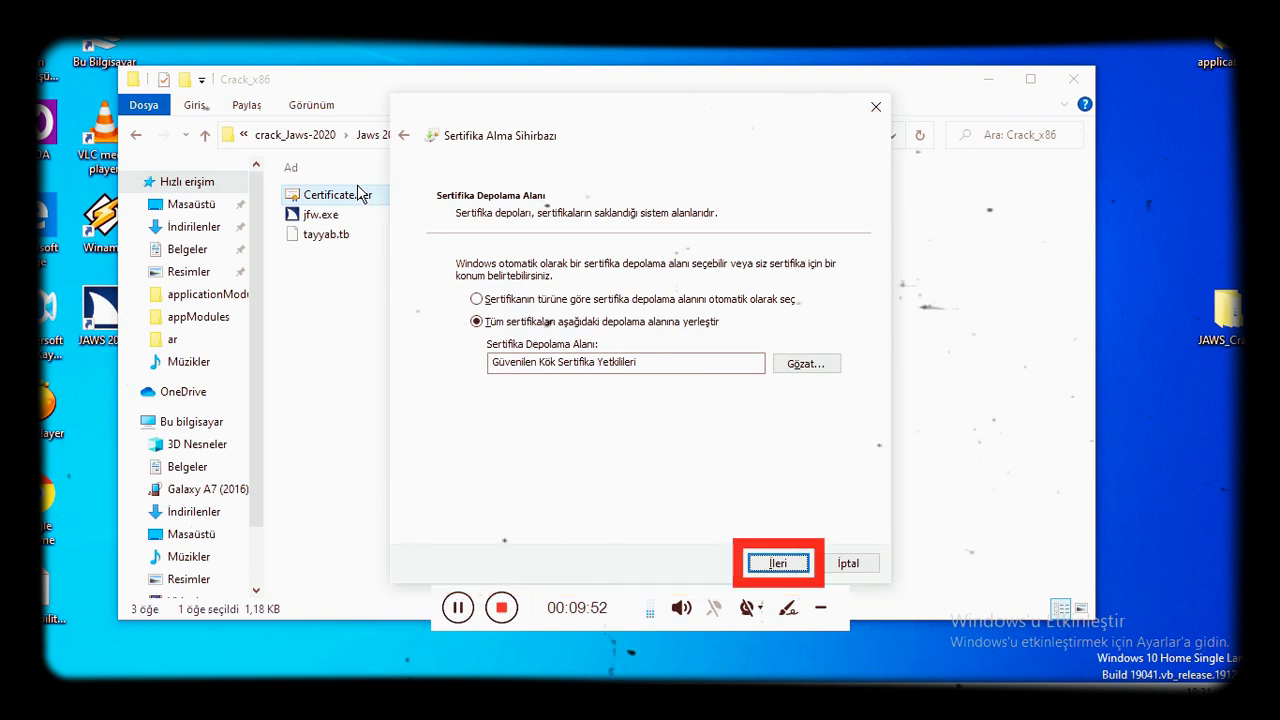
Finish the certificate import with the chosen store and dismiss the wizard's closing message.
{"action": "key", "text": "Return"}
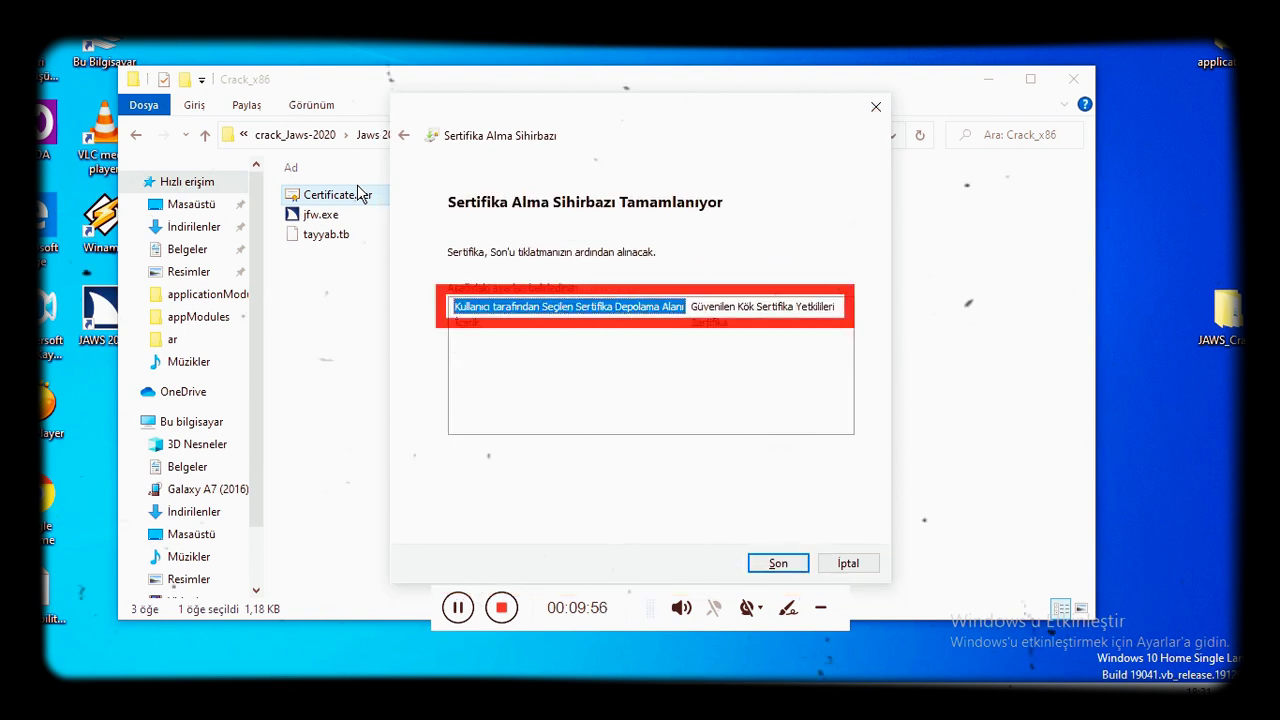
{"action": "key", "text": "Return"}
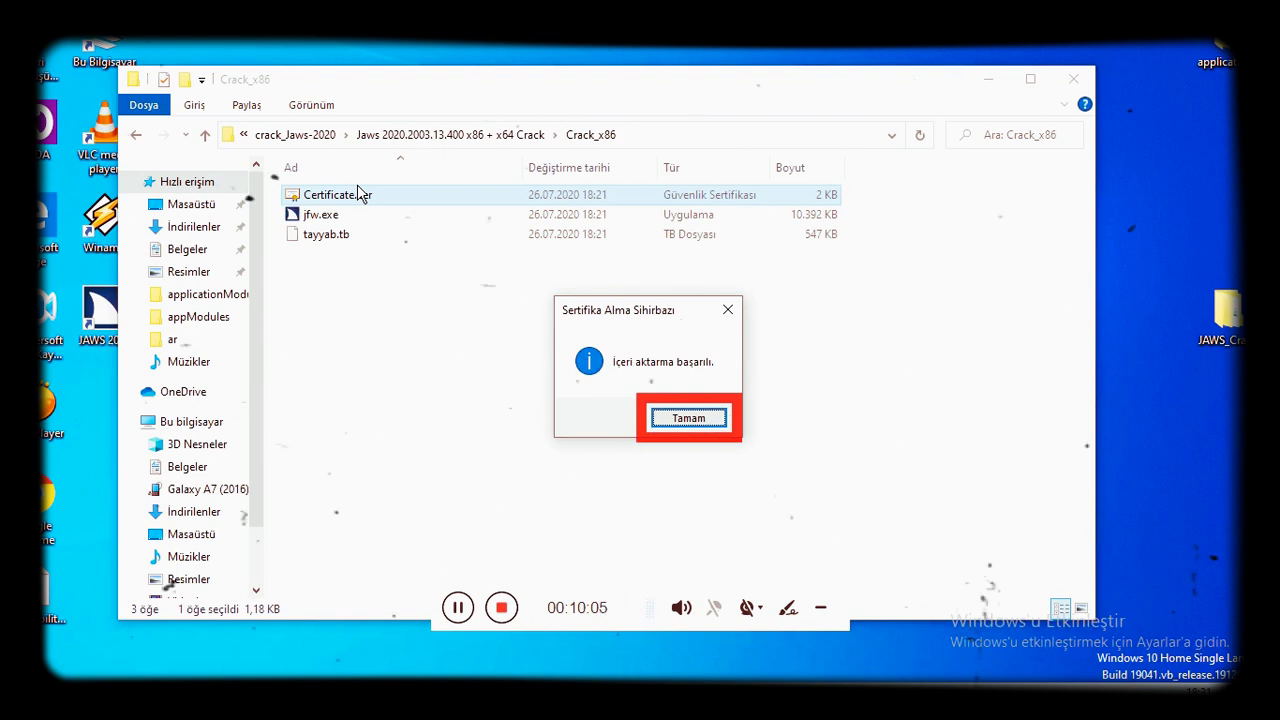
{"action": "key", "text": "Return"}
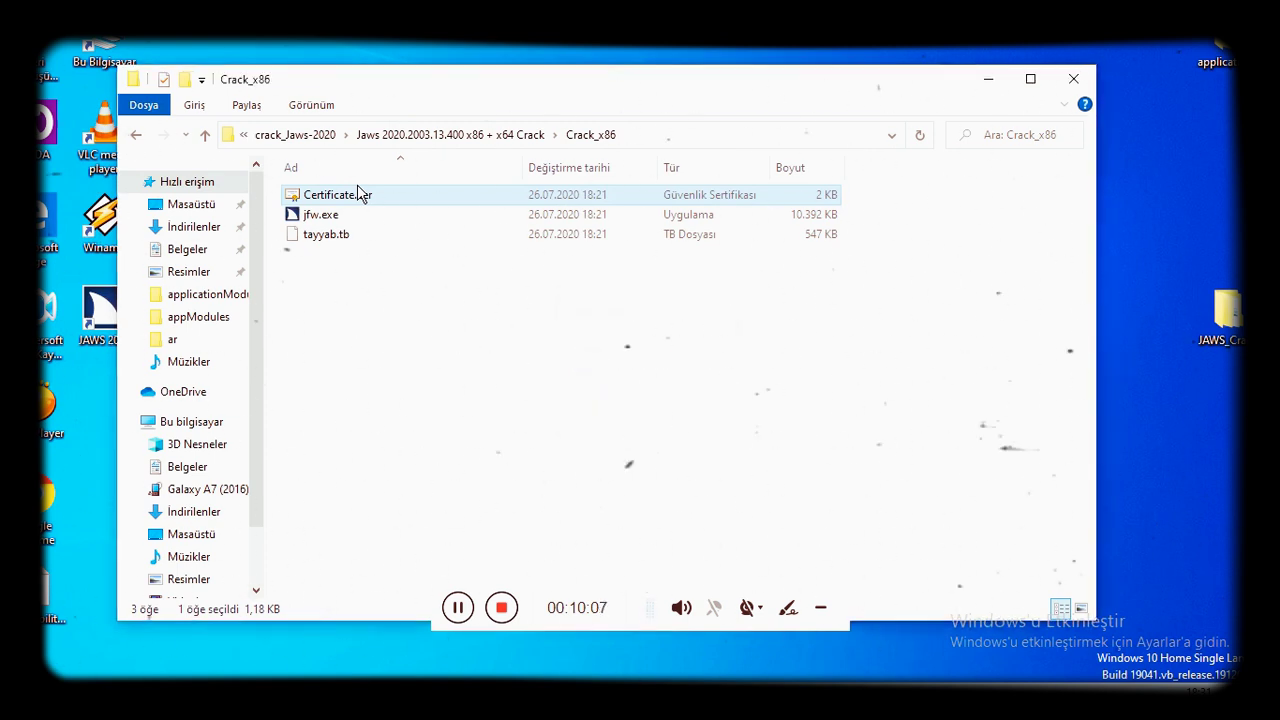
Copy jfw.exe from the Crack_x86 folder to the desktop and close the folder window.
{"action": "key", "text": "Down"}
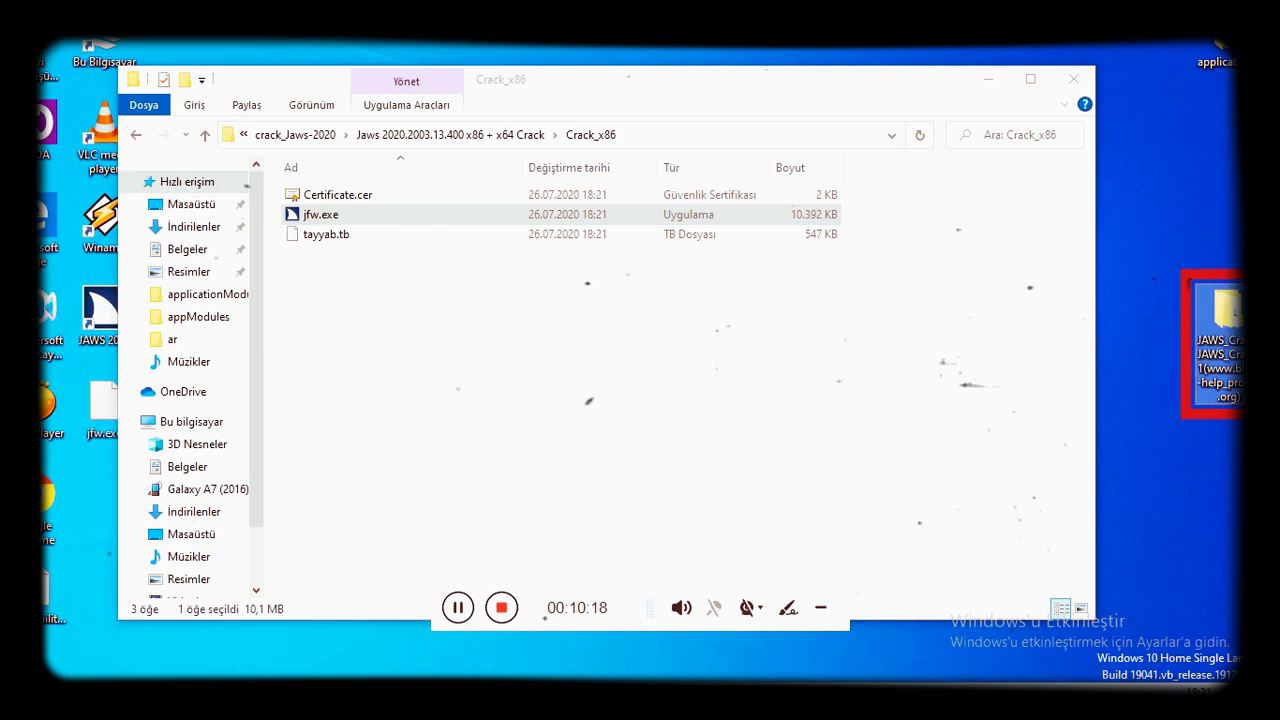
{"action": "right_click", "coordinate": [640, 214]}
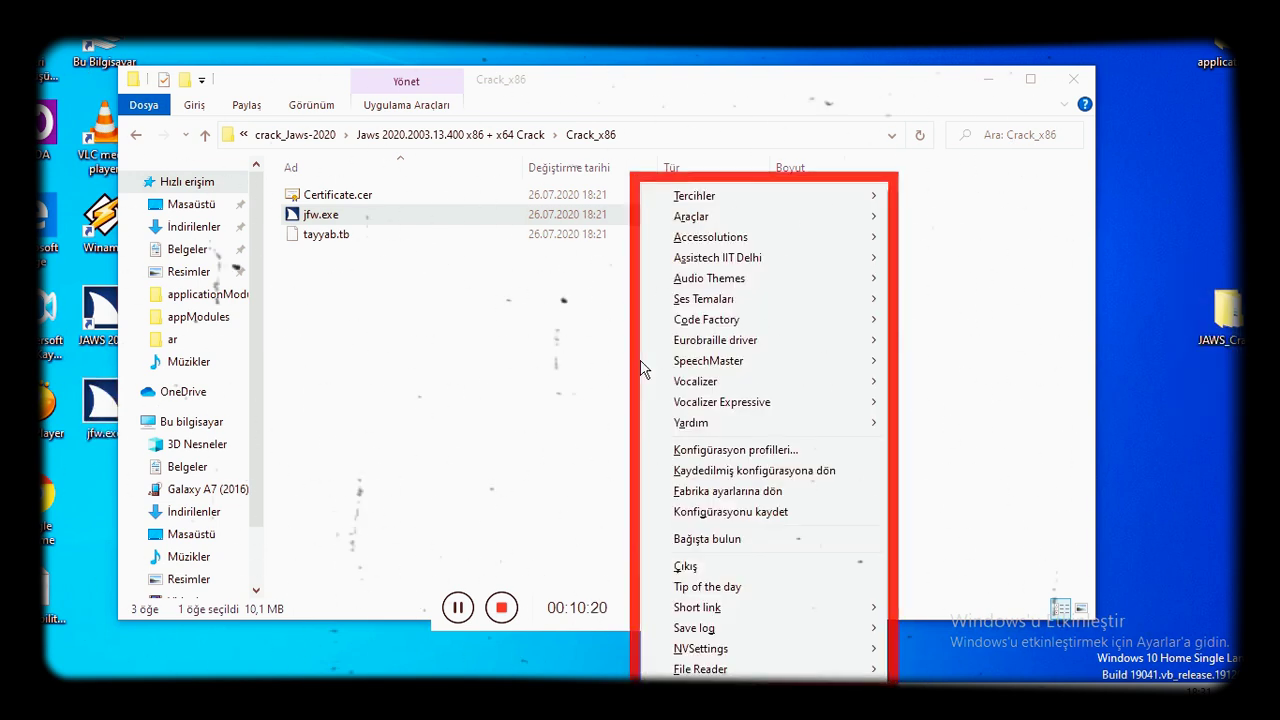
{"action": "key", "text": "Escape"}
{"action": "key", "text": "alt+F4"}
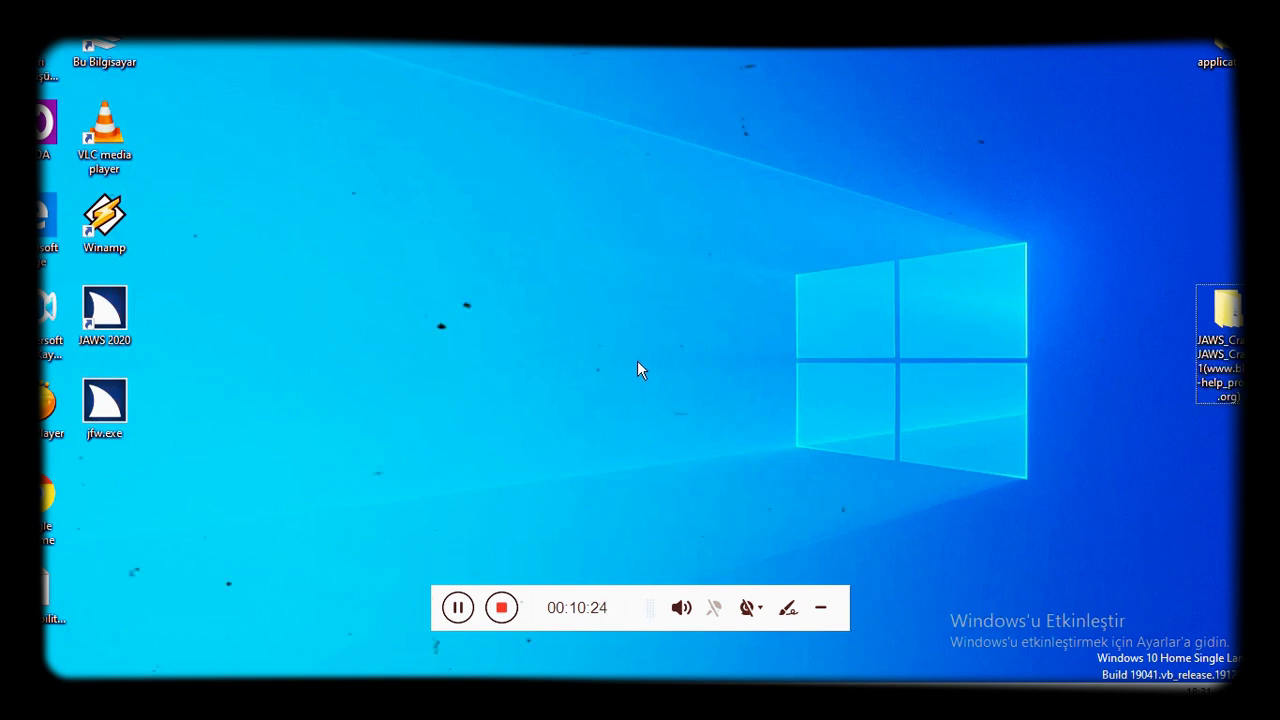
Find jfw.exe among the desktop icons and move it to just below the JAWS_Crack-JAWS_Crack-1 folder.
{"action": "key", "text": "Up"}
{"action": "key", "text": "Home"}
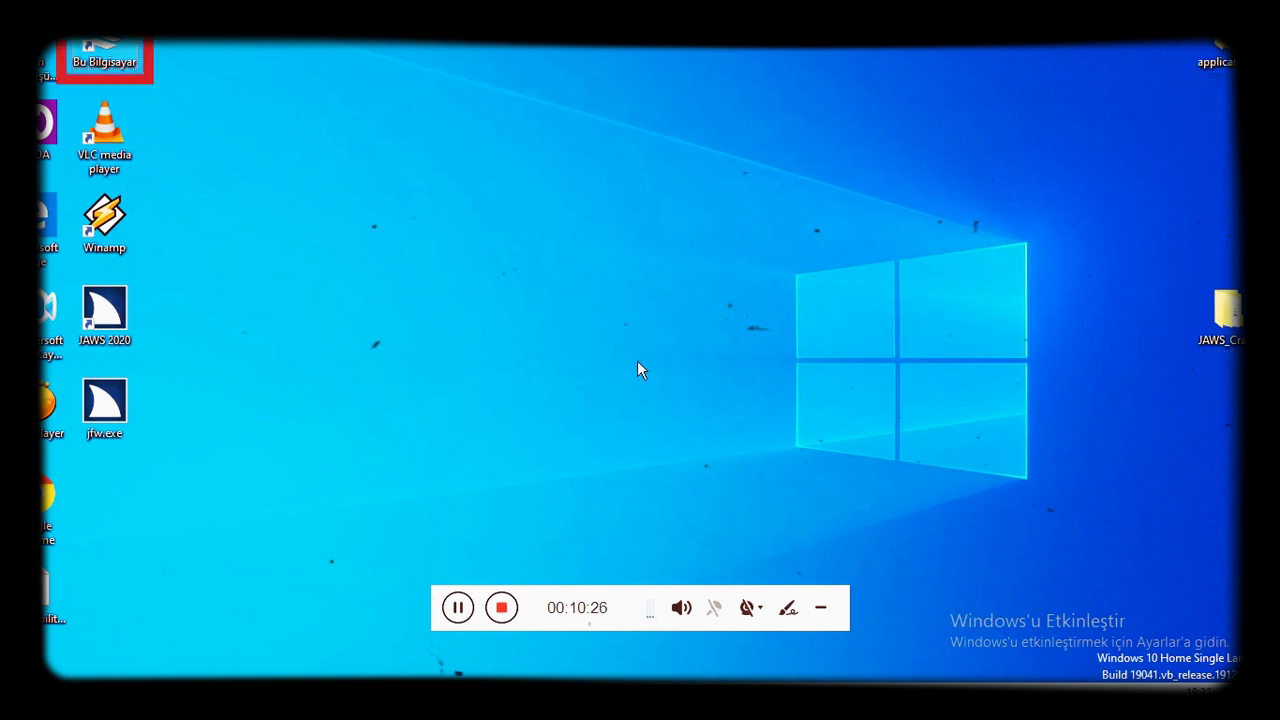
{"action": "key", "text": "Down"}
{"action": "key", "text": "Down"}
{"action": "key", "text": "Down"}
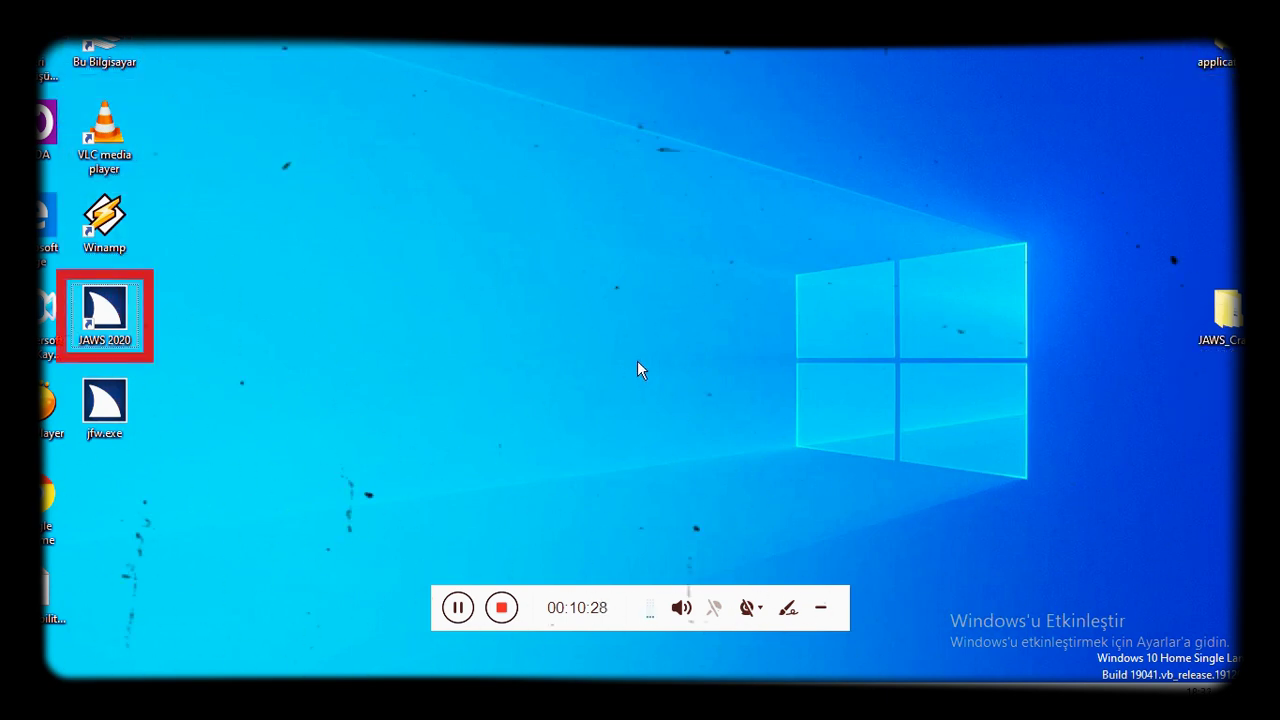
{"action": "key", "text": "Down"}
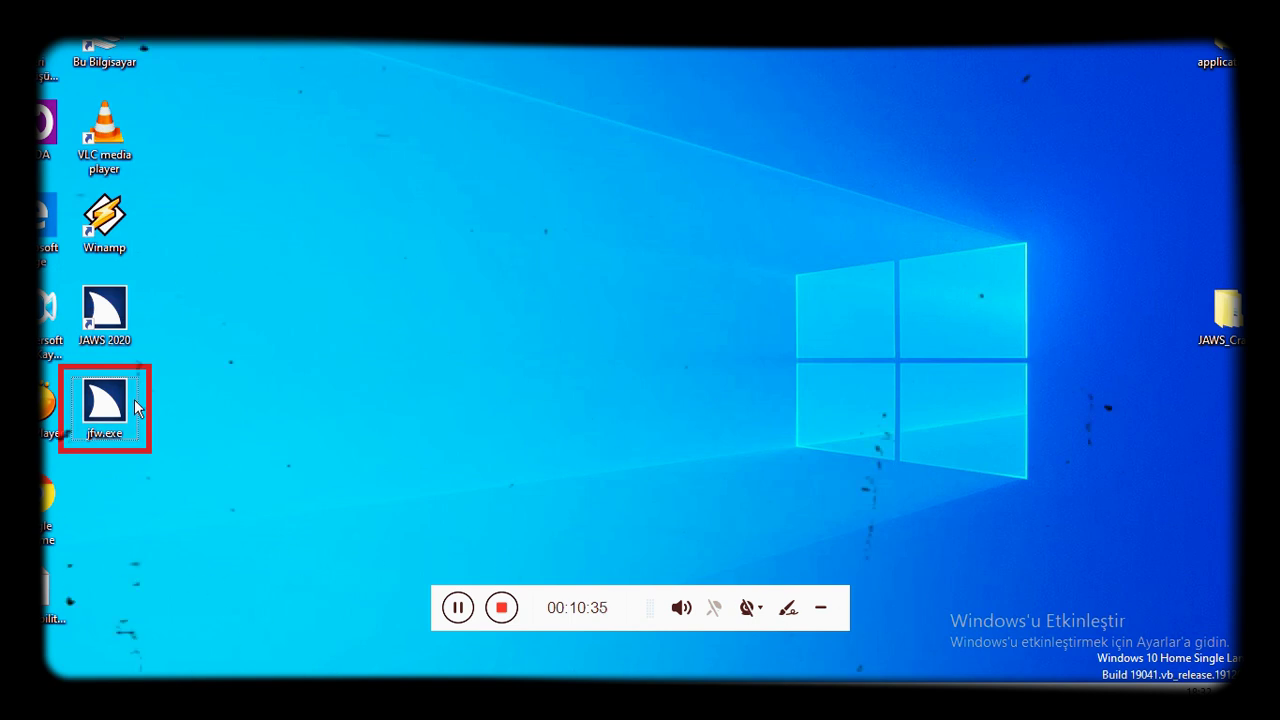
{"action": "left_click_drag", "start_coordinate": [137, 405], "coordinate": [1238, 405]}
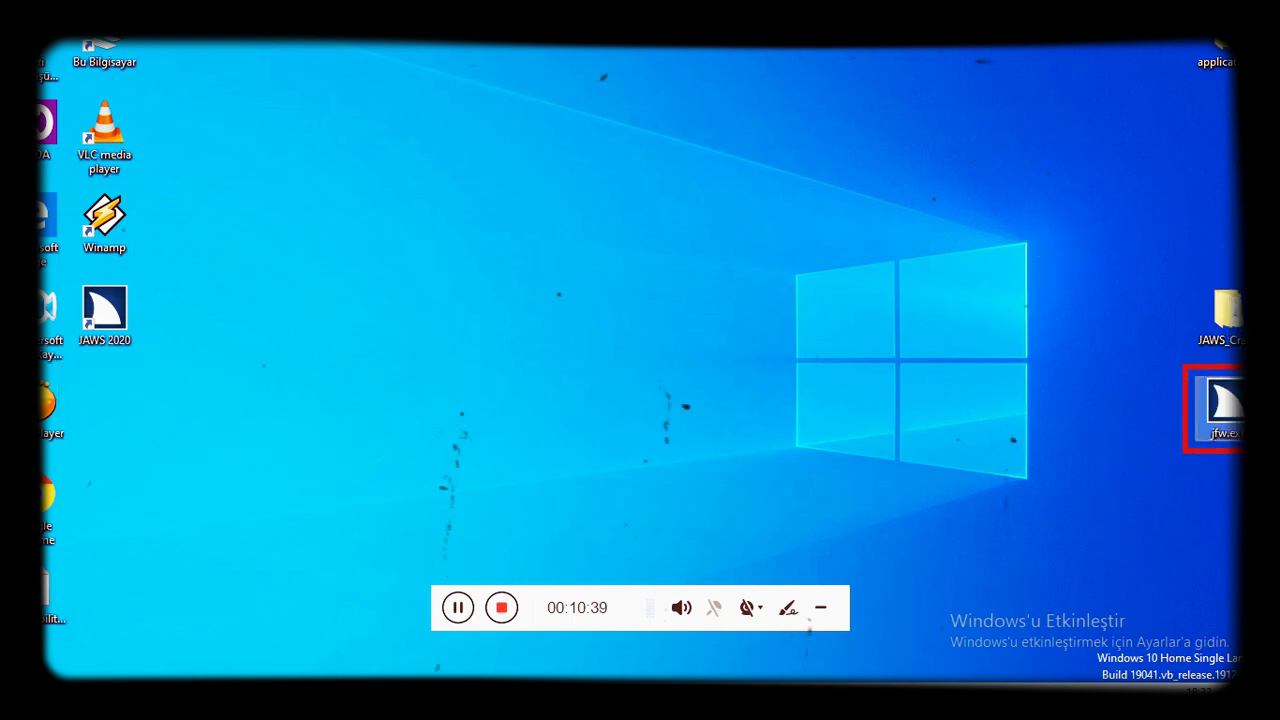
Open the file location of the JAWS 2020 desktop shortcut and start moving the desktop jfw.exe into that folder.
{"action": "left_click", "coordinate": [104, 315]}
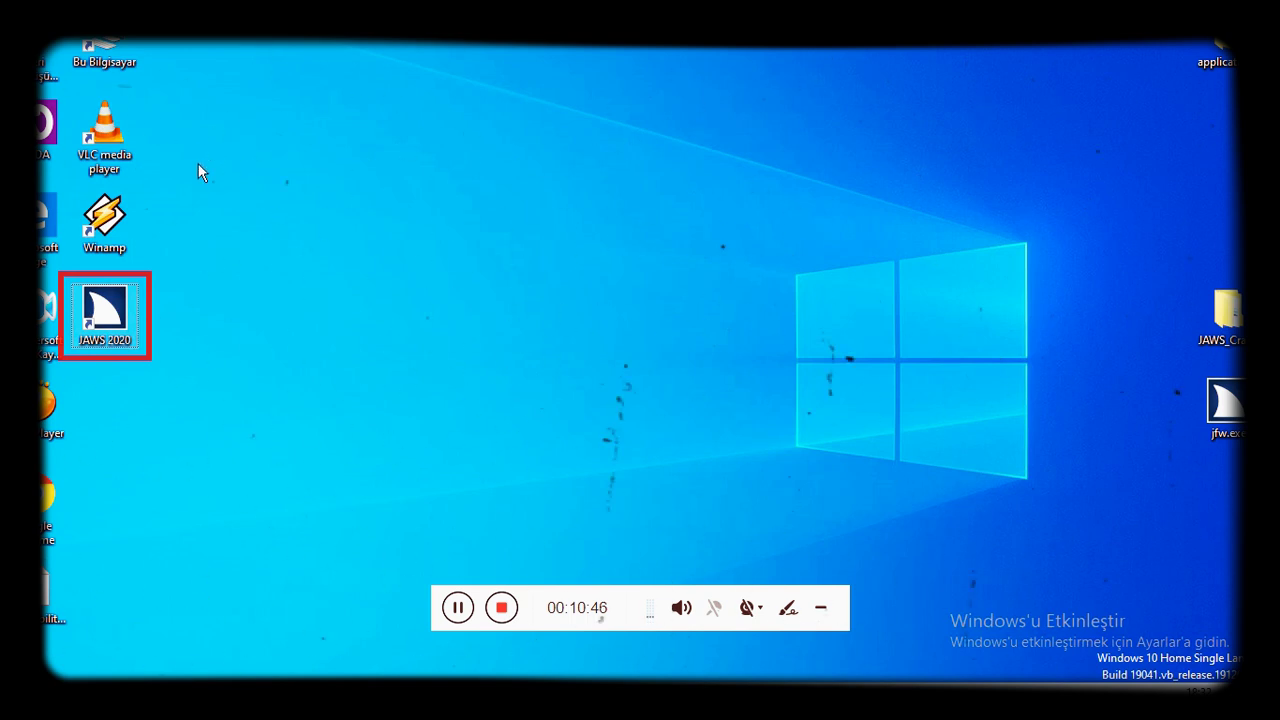
{"action": "right_click", "coordinate": [108, 310]}
{"action": "key", "text": "Down"}
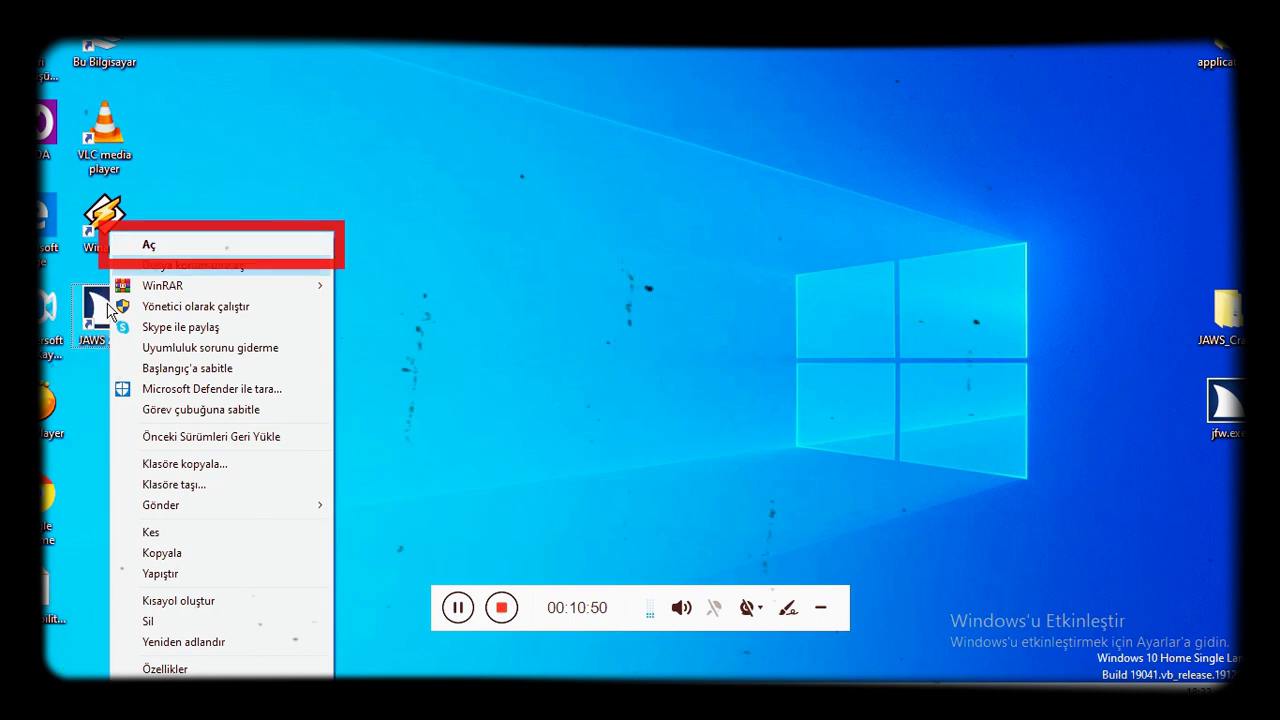
{"action": "key", "text": "Down"}
{"action": "key", "text": "Return"}
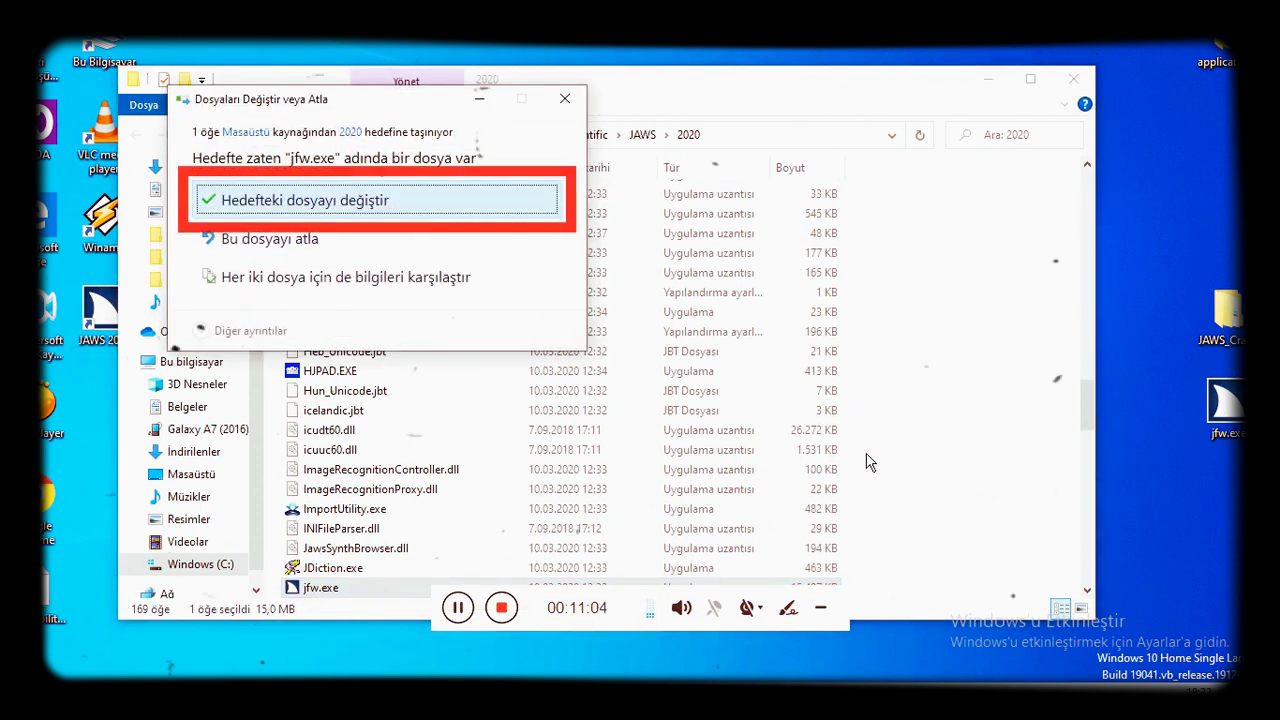
Replace the existing jfw.exe in the JAWS 2020 program folder, granting administrator permission, and close the folder window.
{"action": "key", "text": "Return"}
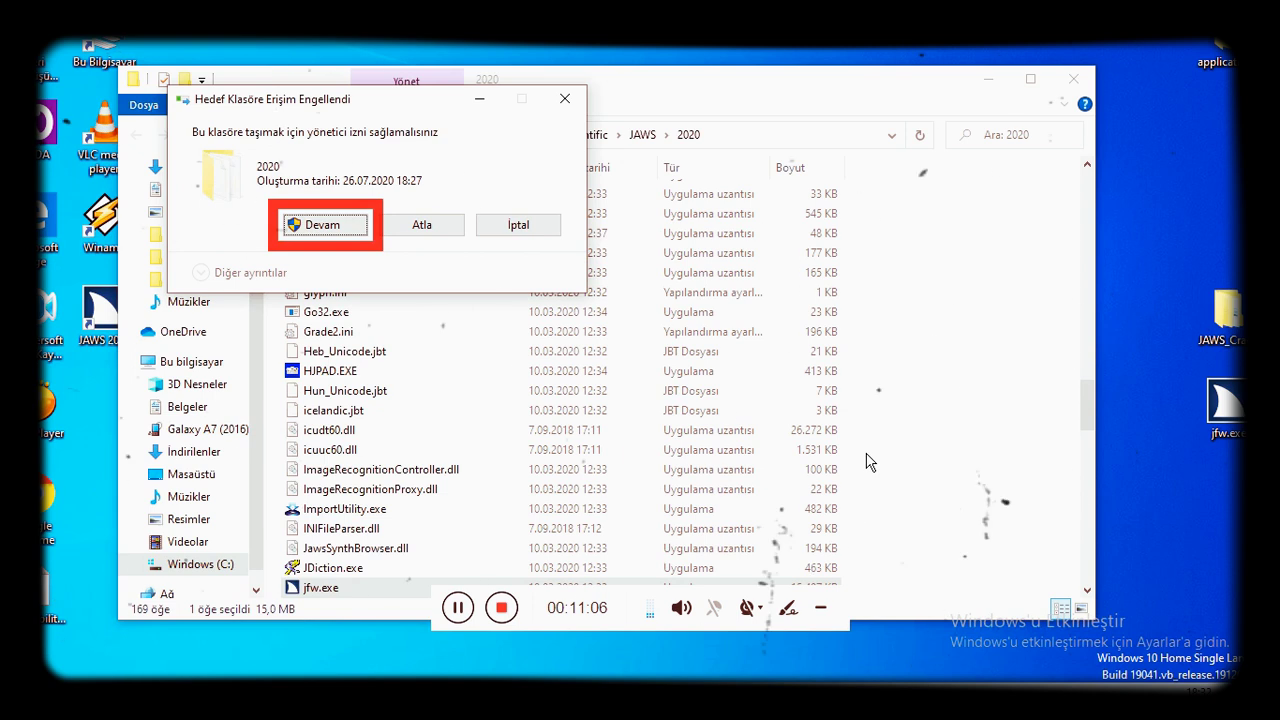
{"action": "key", "text": "Return"}
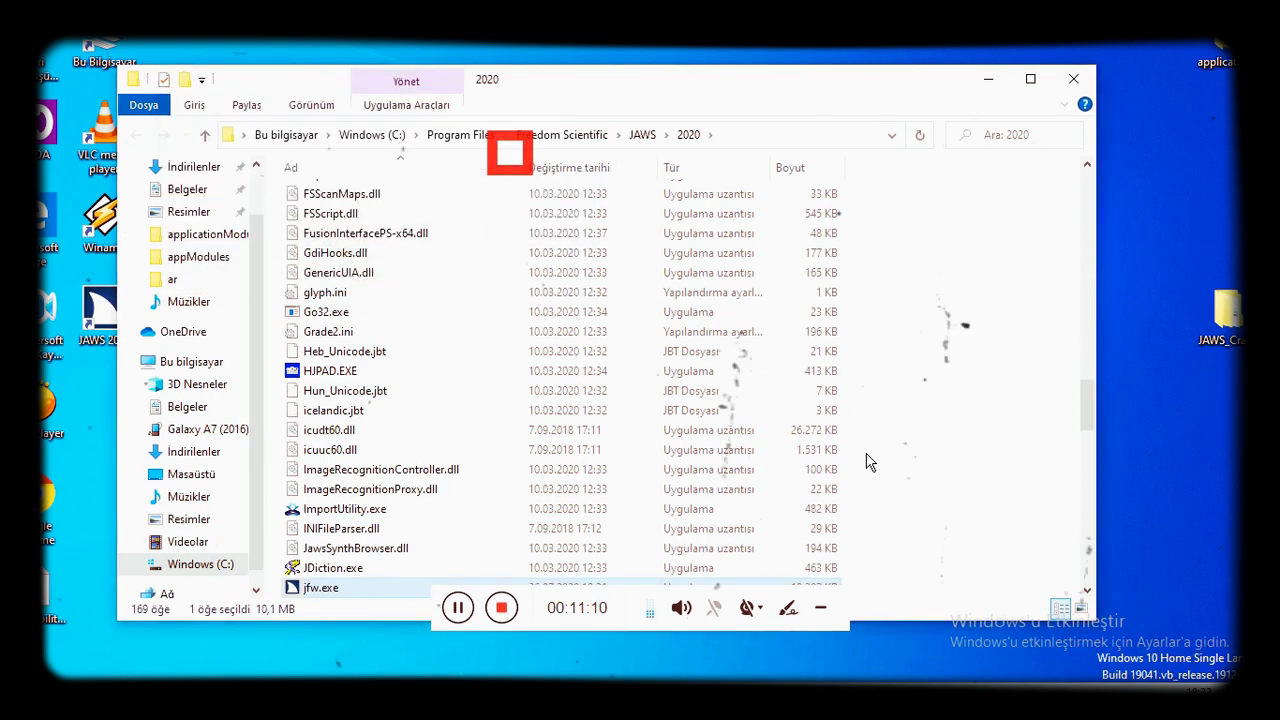
{"action": "key", "text": "alt+F4"}
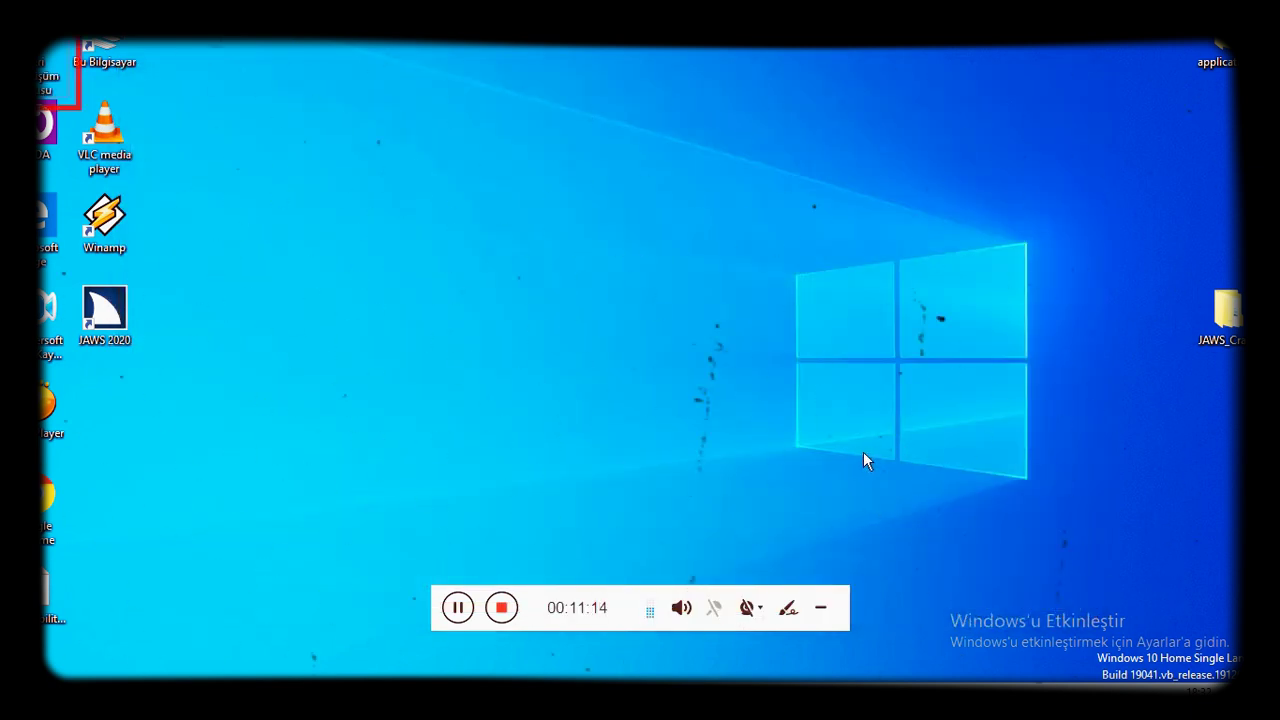
Open the JAWS_Crack-JAWS_Crack-1 folder on the desktop and enter its crack_Jaws-2020 subfolder.
{"action": "key", "text": "a"}
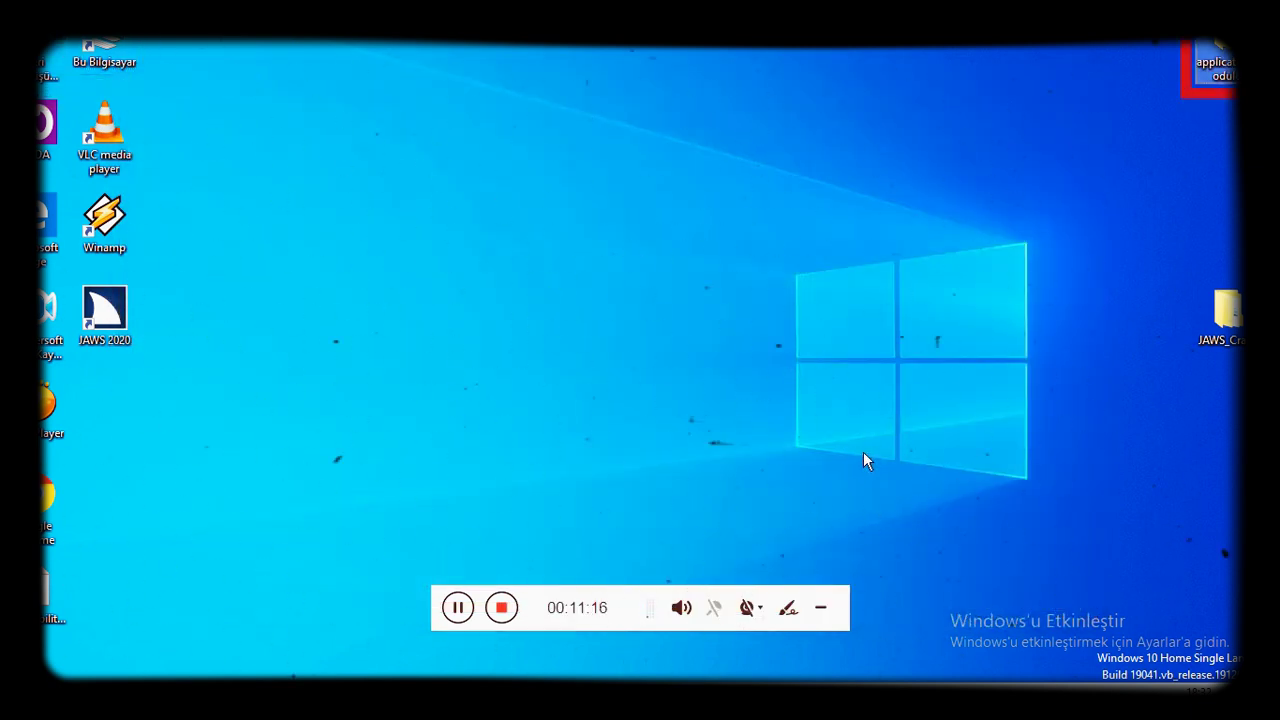
{"action": "key", "text": "Down"}
{"action": "key", "text": "Return"}
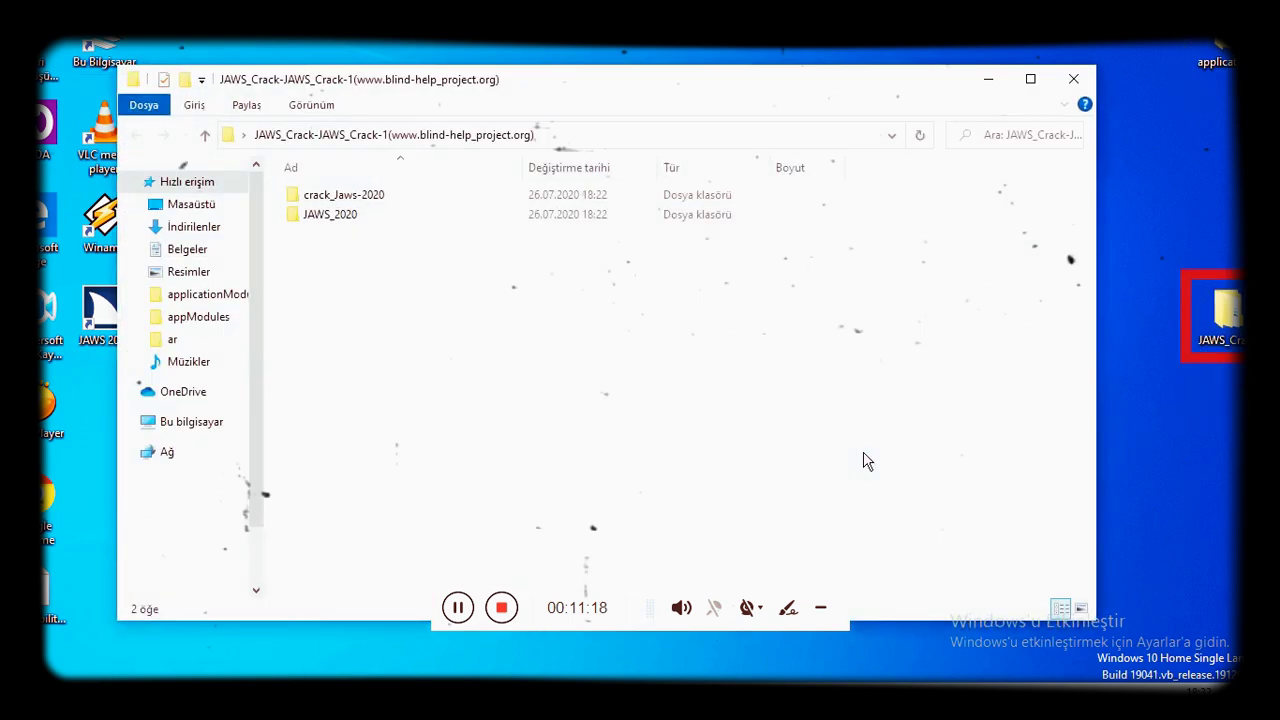
{"action": "key", "text": "Down"}
{"action": "key", "text": "Down"}
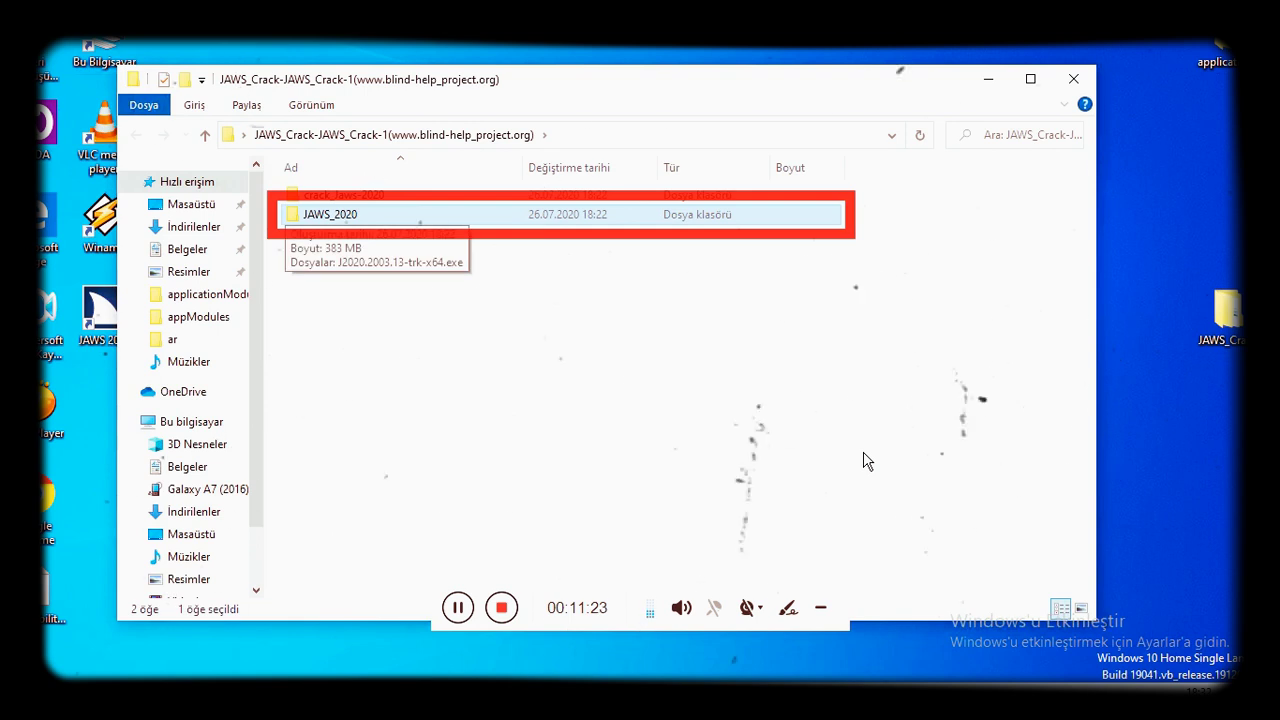
{"action": "key", "text": "ctrl+space"}
{"action": "key", "text": "Up"}
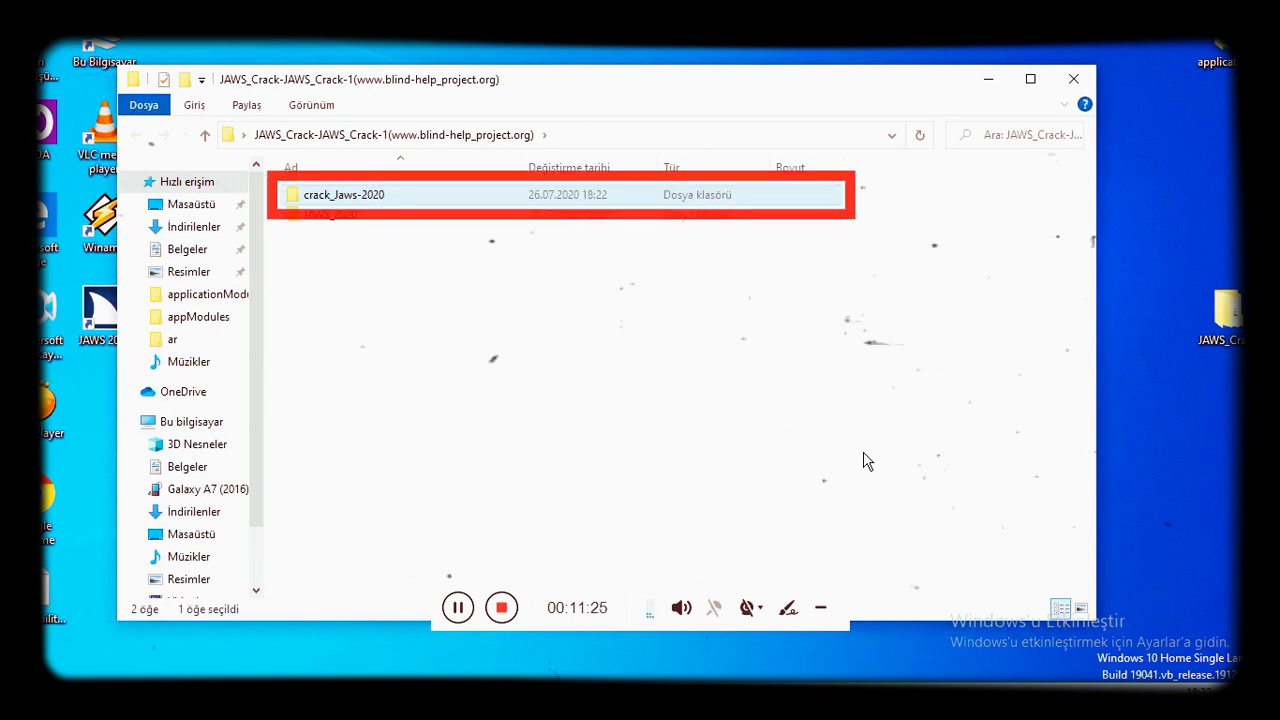
{"action": "key", "text": "Return"}
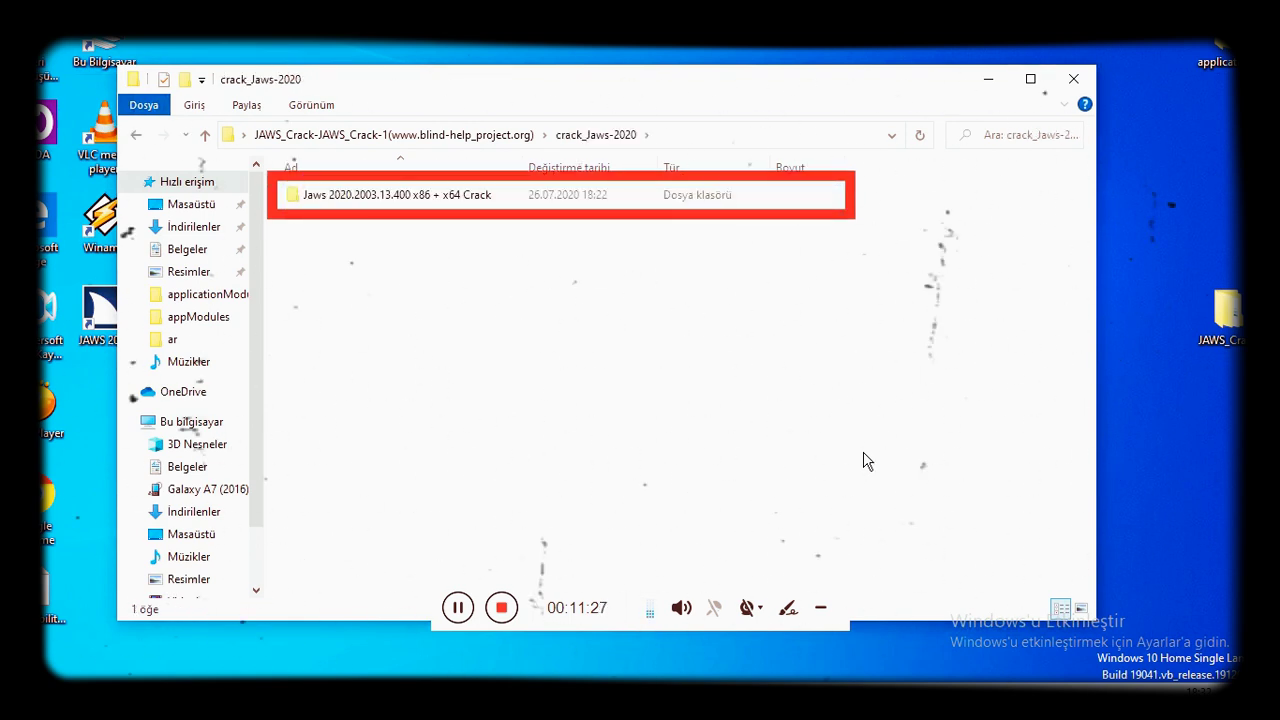
Go through Jaws 2020.2003.13.400 x86 + x64 Crack into the Crack_x86 folder.
{"action": "key", "text": "Down"}
{"action": "key", "text": "Return"}
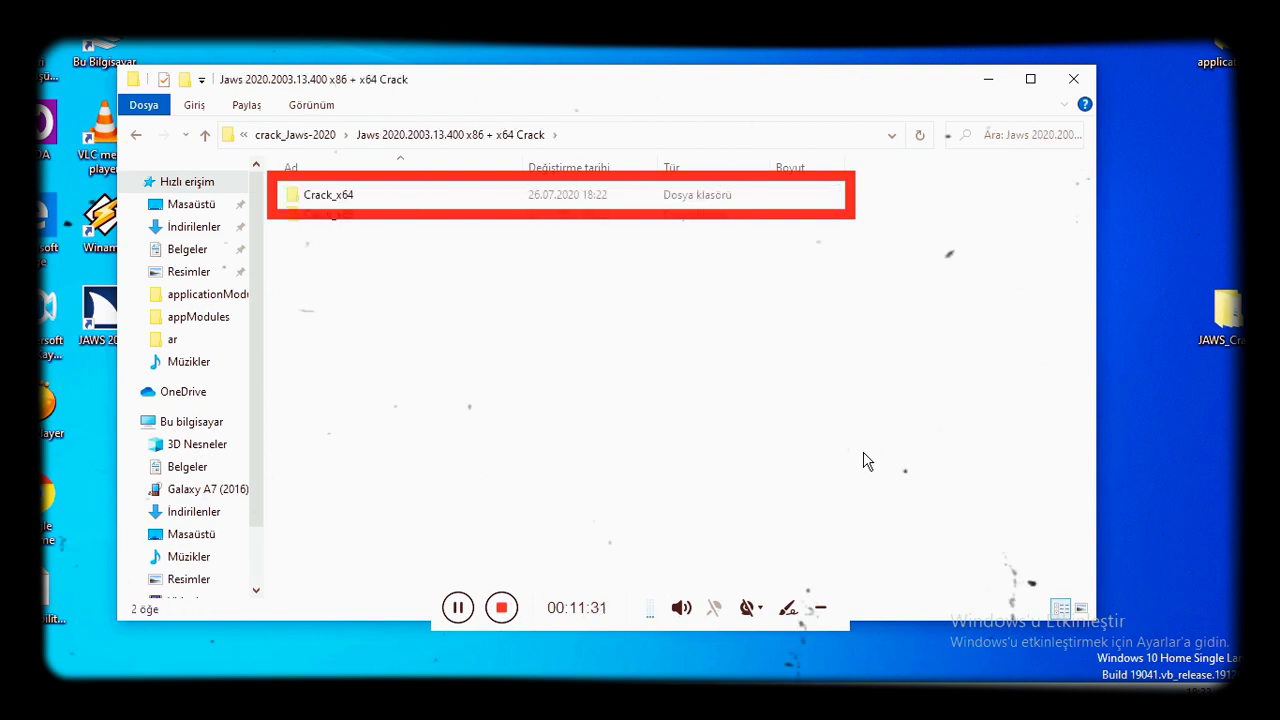
{"action": "key", "text": "Down"}
{"action": "key", "text": "Down"}
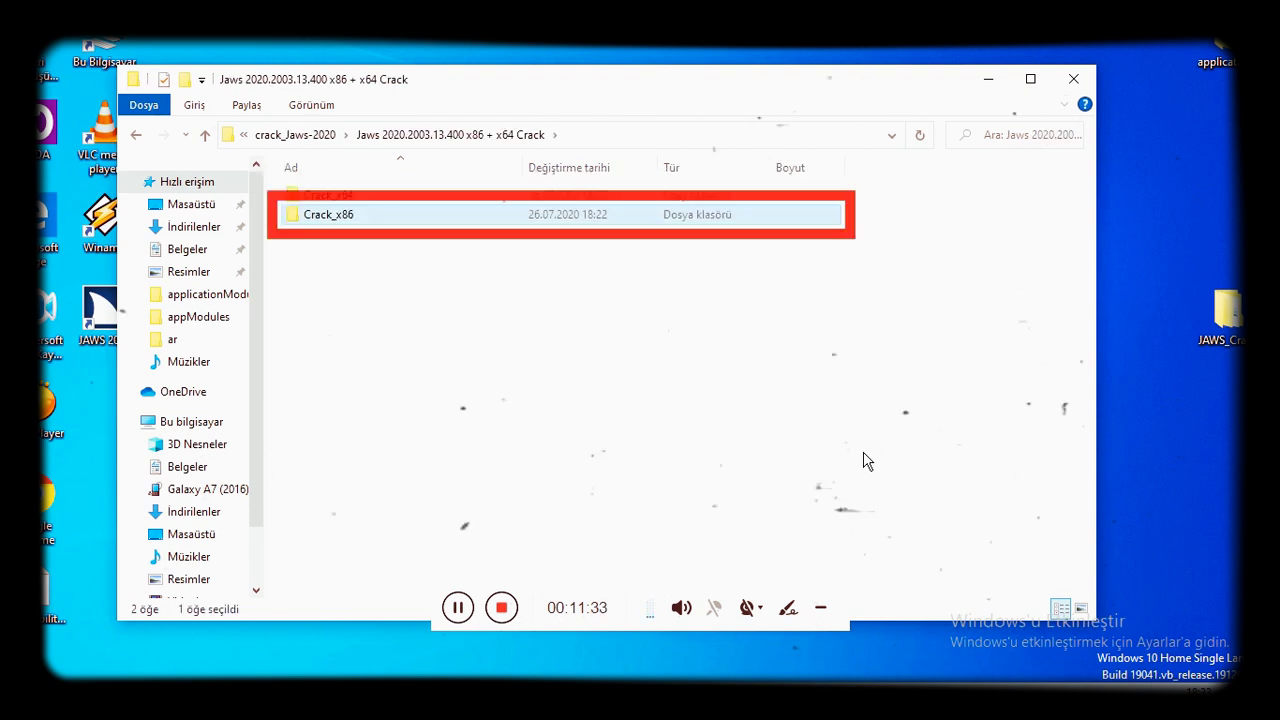
{"action": "key", "text": "Return"}
Select tayyab.tb in the Crack_x86 folder and copy it to the desktop.
{"action": "key", "text": "Down"}
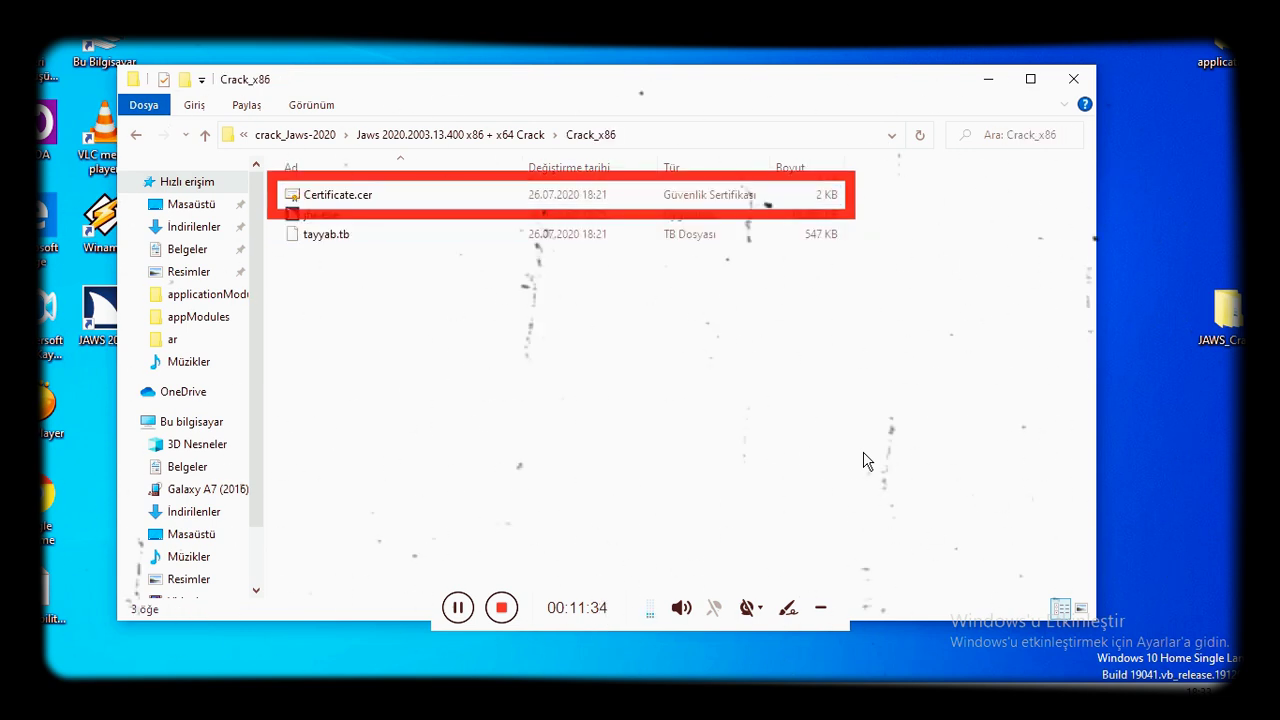
{"action": "key", "text": "Up"}
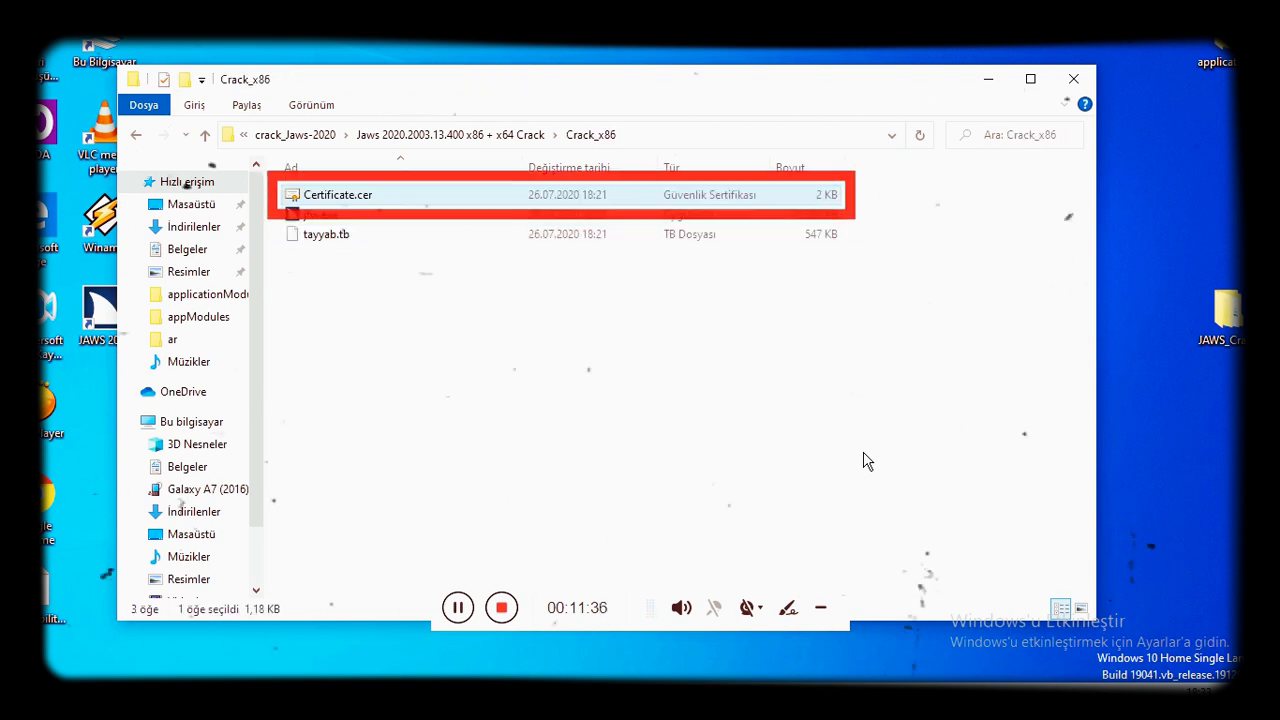
{"action": "key", "text": "Down"}
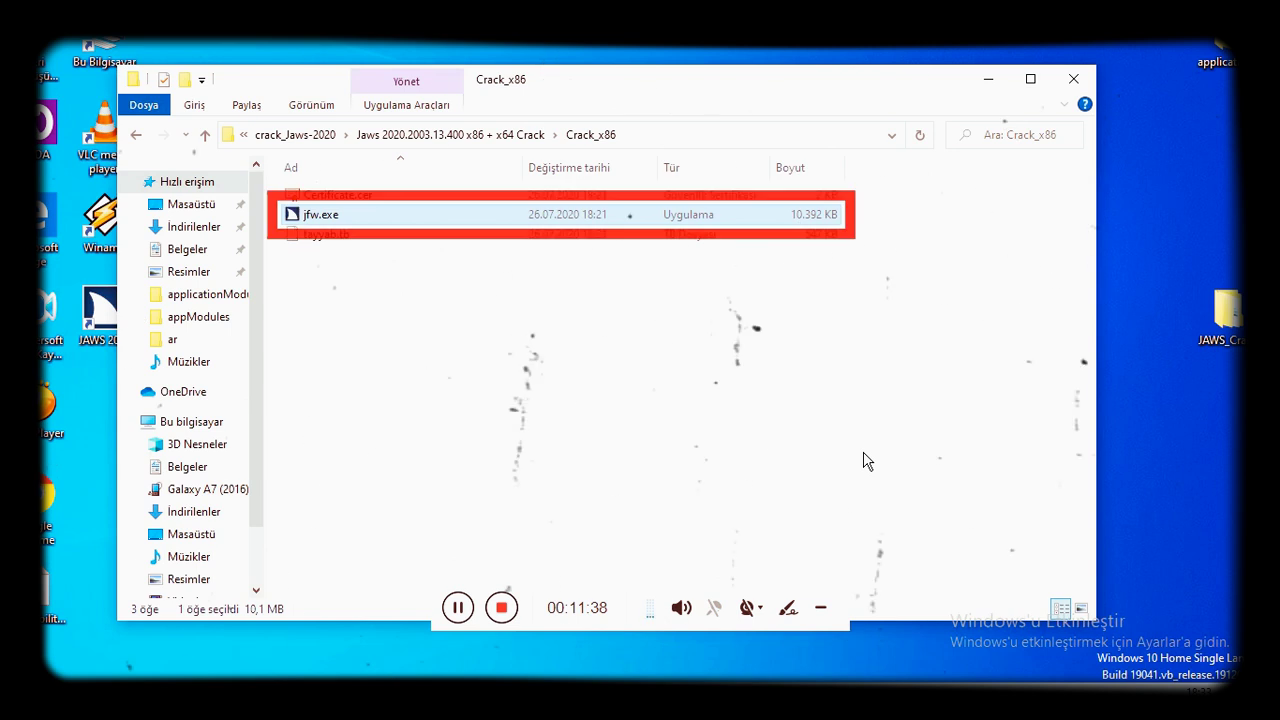
{"action": "key", "text": "Down"}
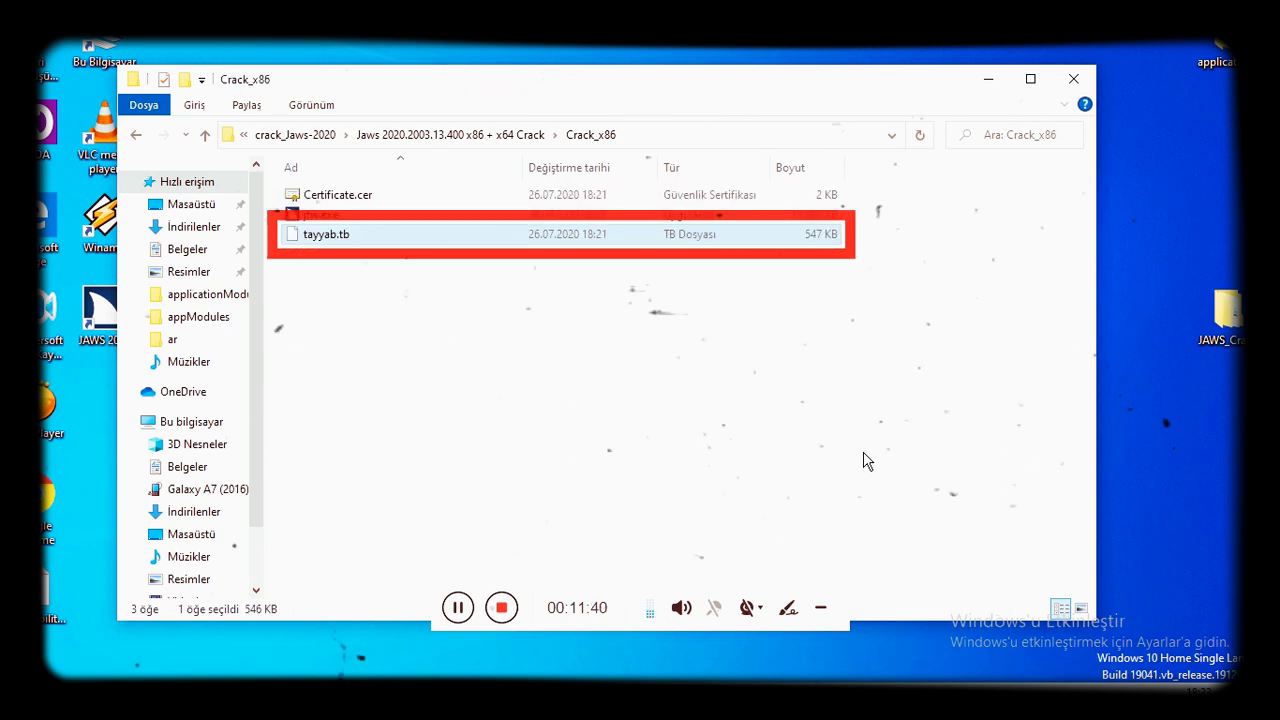
{"action": "key", "text": "Up"}
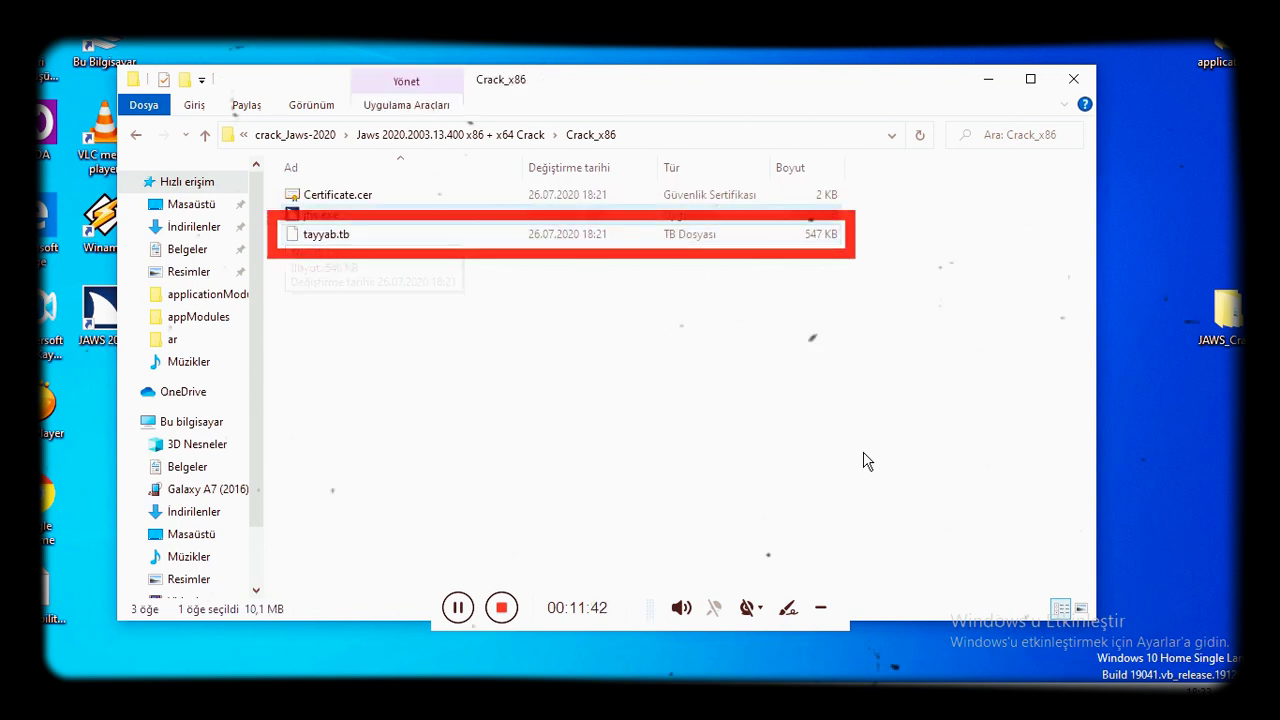
{"action": "key", "text": "Down"}
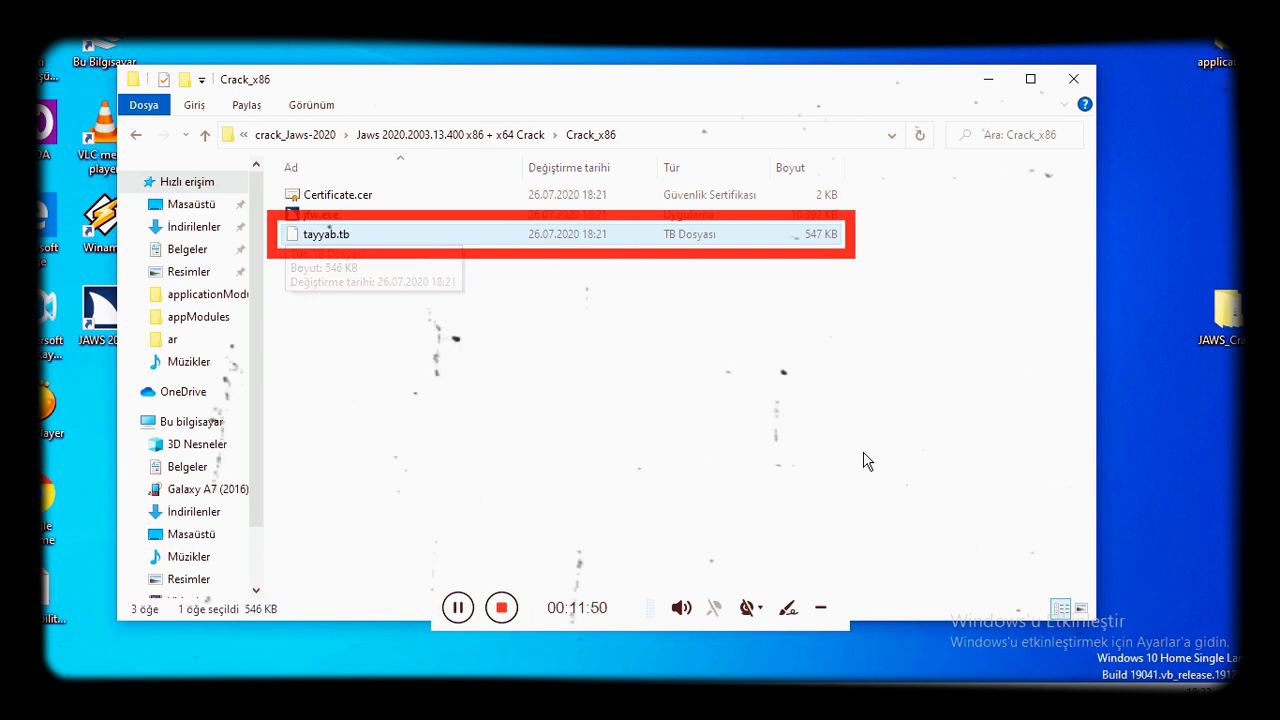
{"action": "left_click", "coordinate": [1220, 320]}
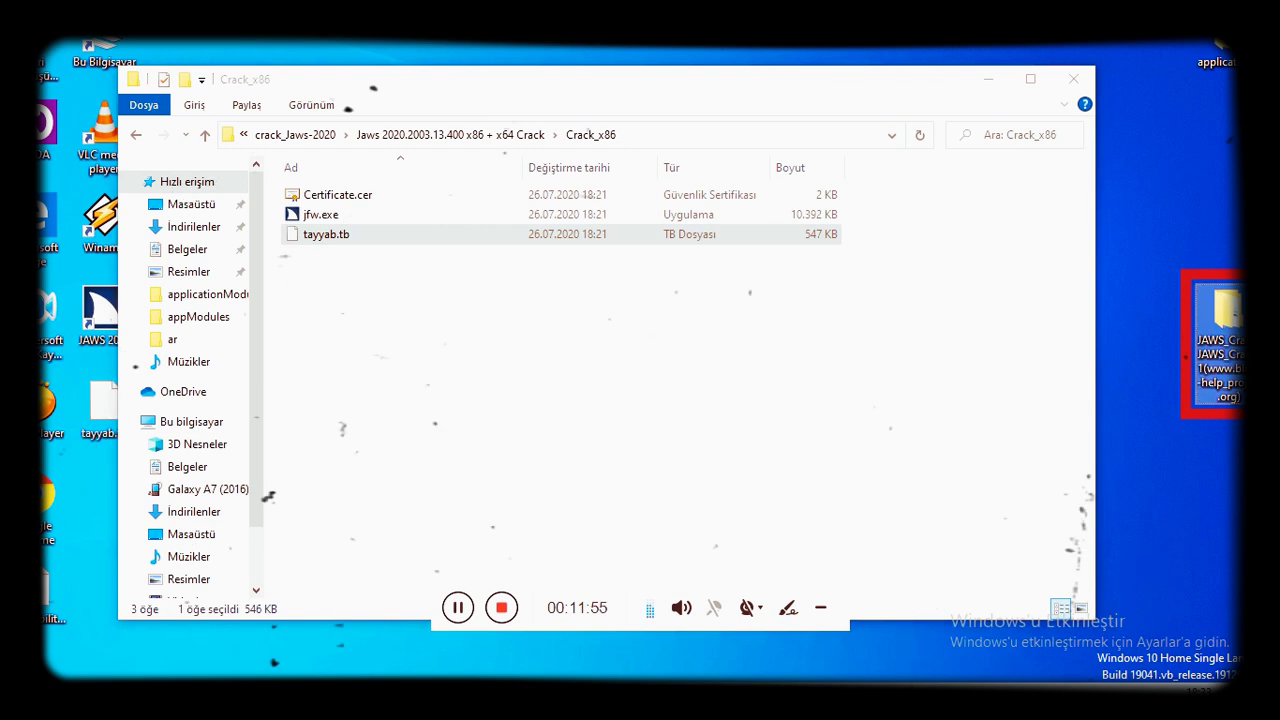
{"action": "key", "text": "ctrl+v"}
{"action": "key", "text": "Insert+j"}
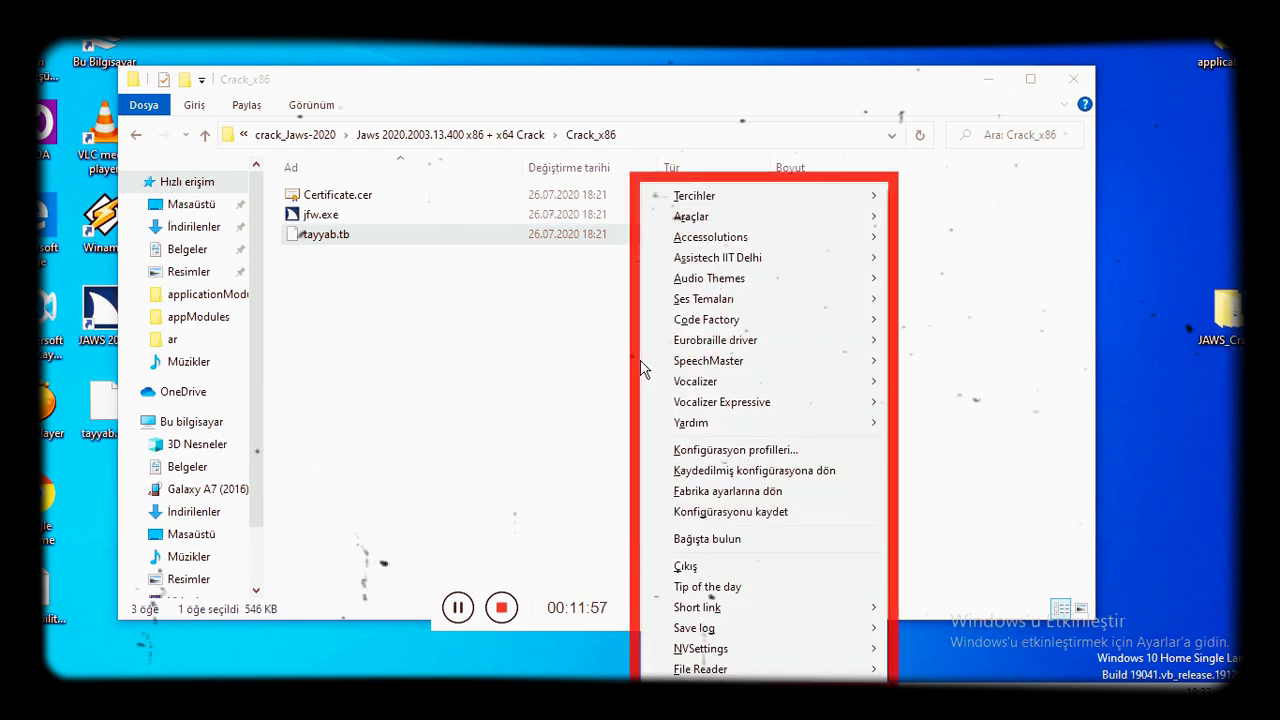
{"action": "key", "text": "Escape"}
Show the desktop and move the tayyab.tb icon to the free spot above the JAWS_Crack-JAWS_Crack-1 folder.
{"action": "key", "text": "super+d"}
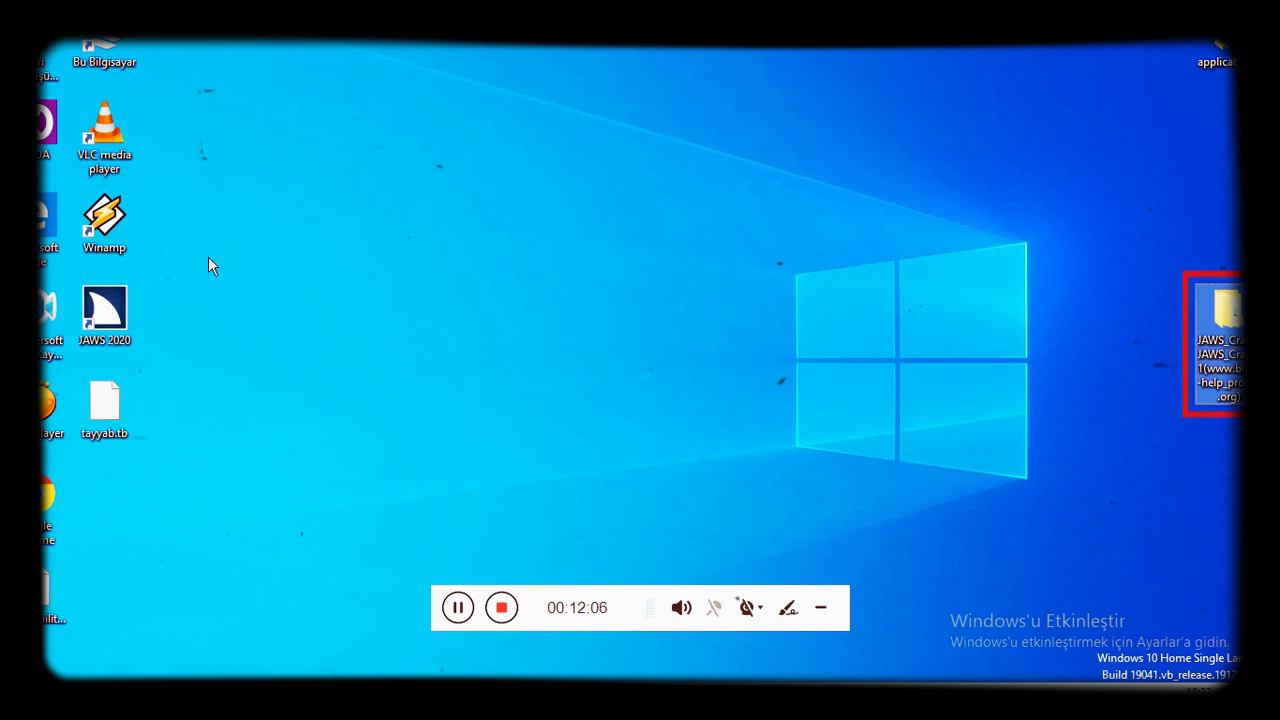
{"action": "left_click", "coordinate": [136, 401]}
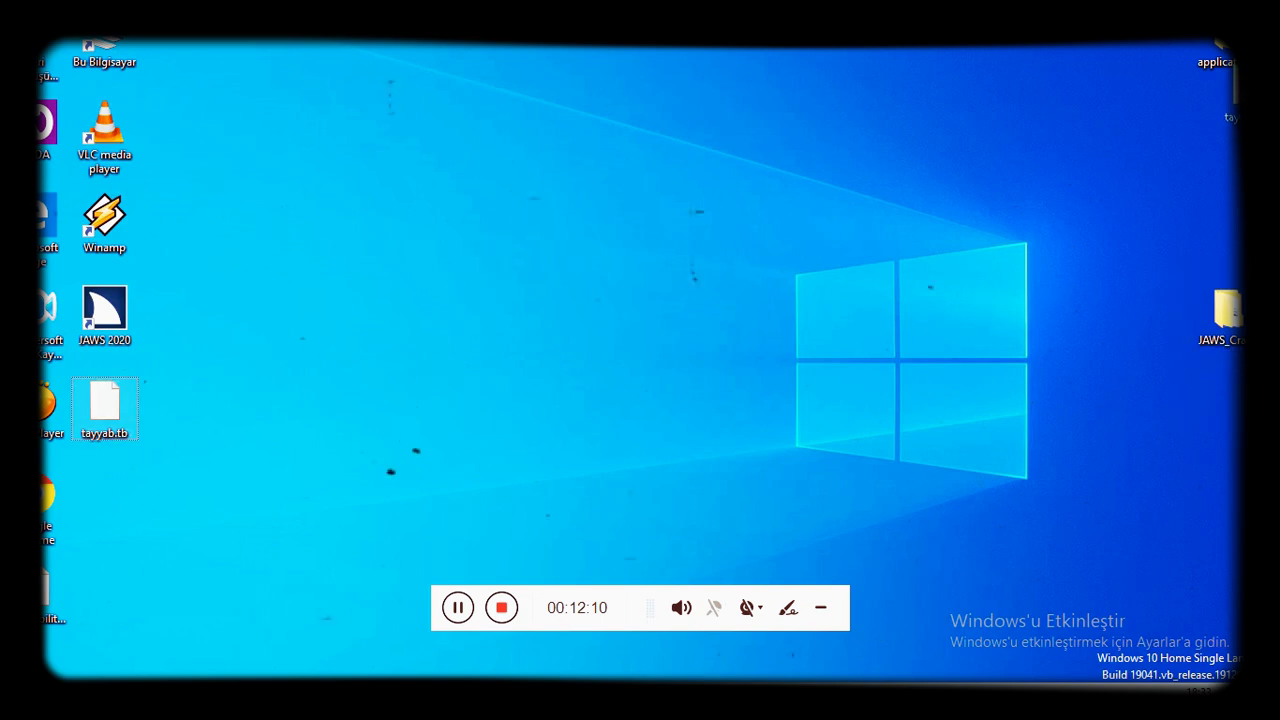
{"action": "key", "text": "Delete"}
Open the file location of the JAWS 2020 desktop shortcut.
{"action": "key", "text": "v"}
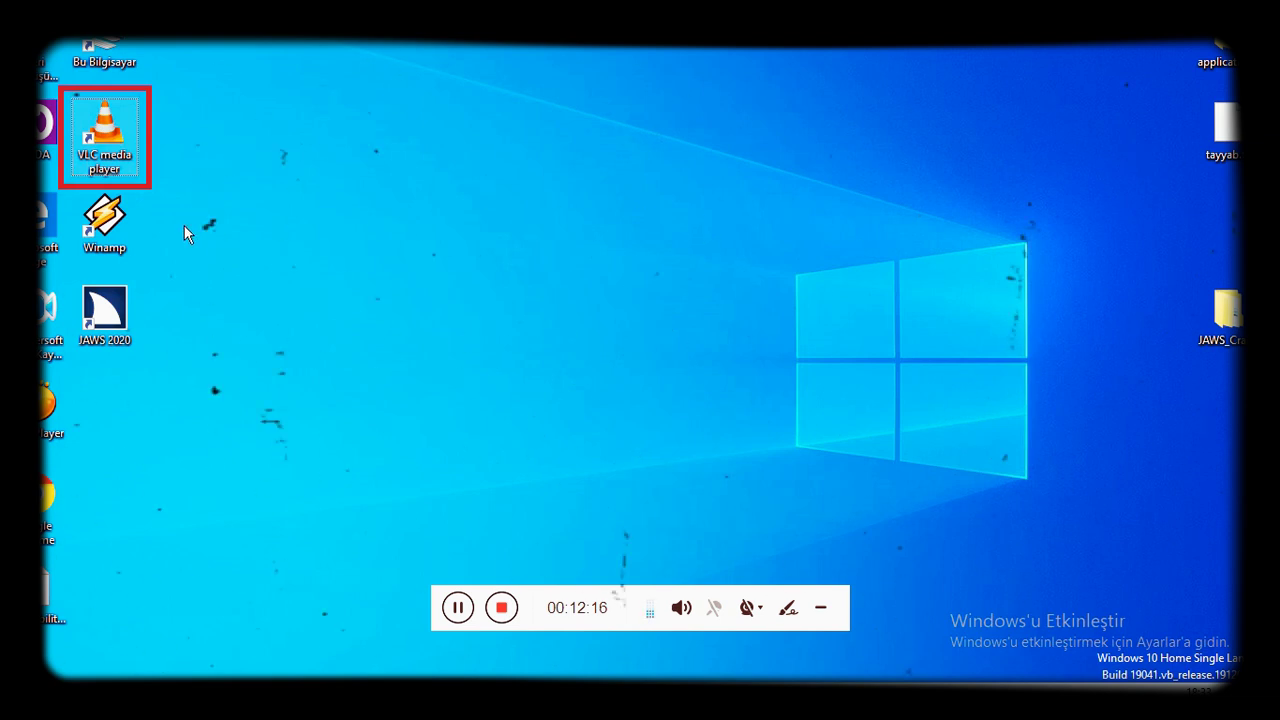
{"action": "right_click", "coordinate": [123, 293]}
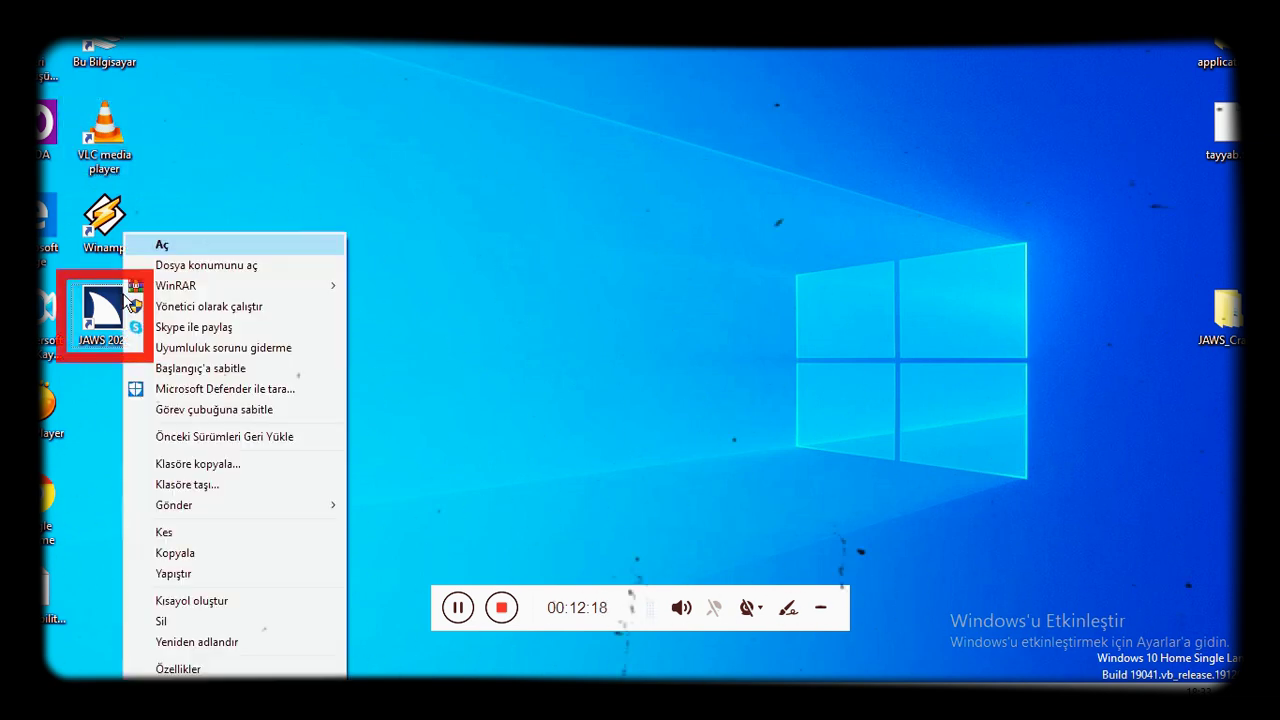
{"action": "key", "text": "Down"}
{"action": "key", "text": "Return"}
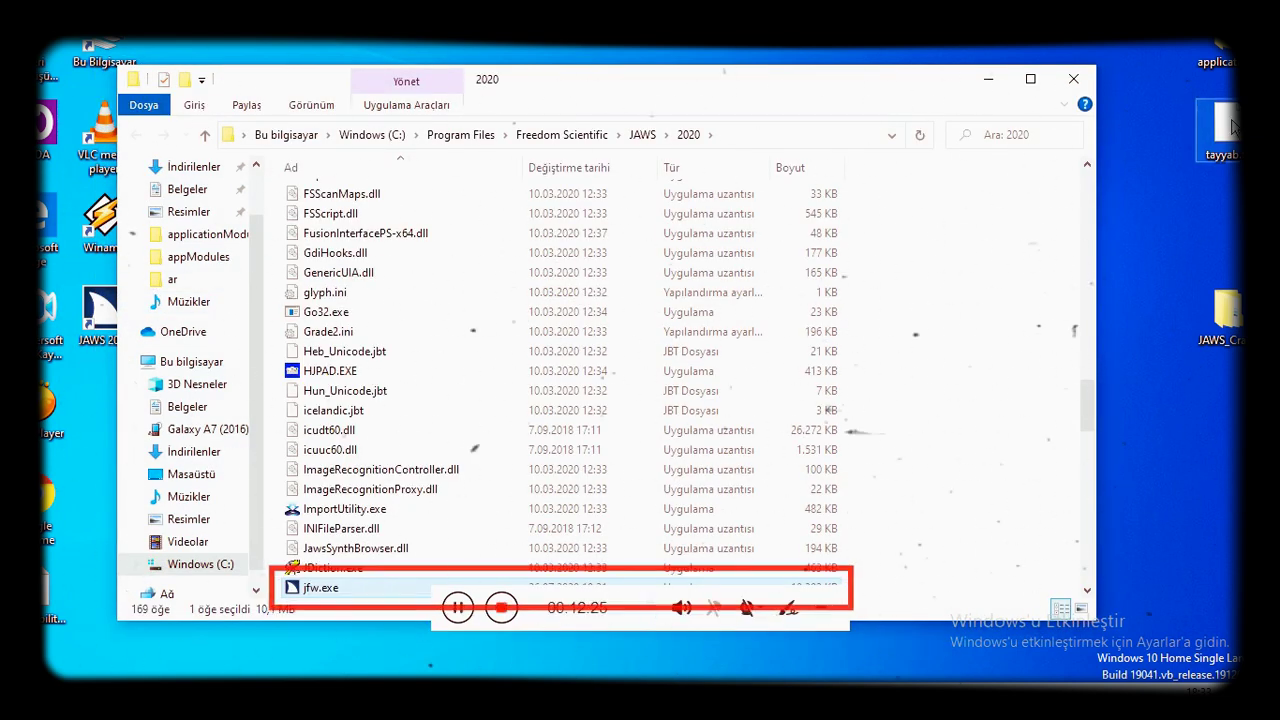
Move tayyab.tb from the desktop into the JAWS 2020 program folder, granting administrator permission, and close the folder window.
{"action": "left_click_drag", "start_coordinate": [1232, 125], "coordinate": [913, 272]}
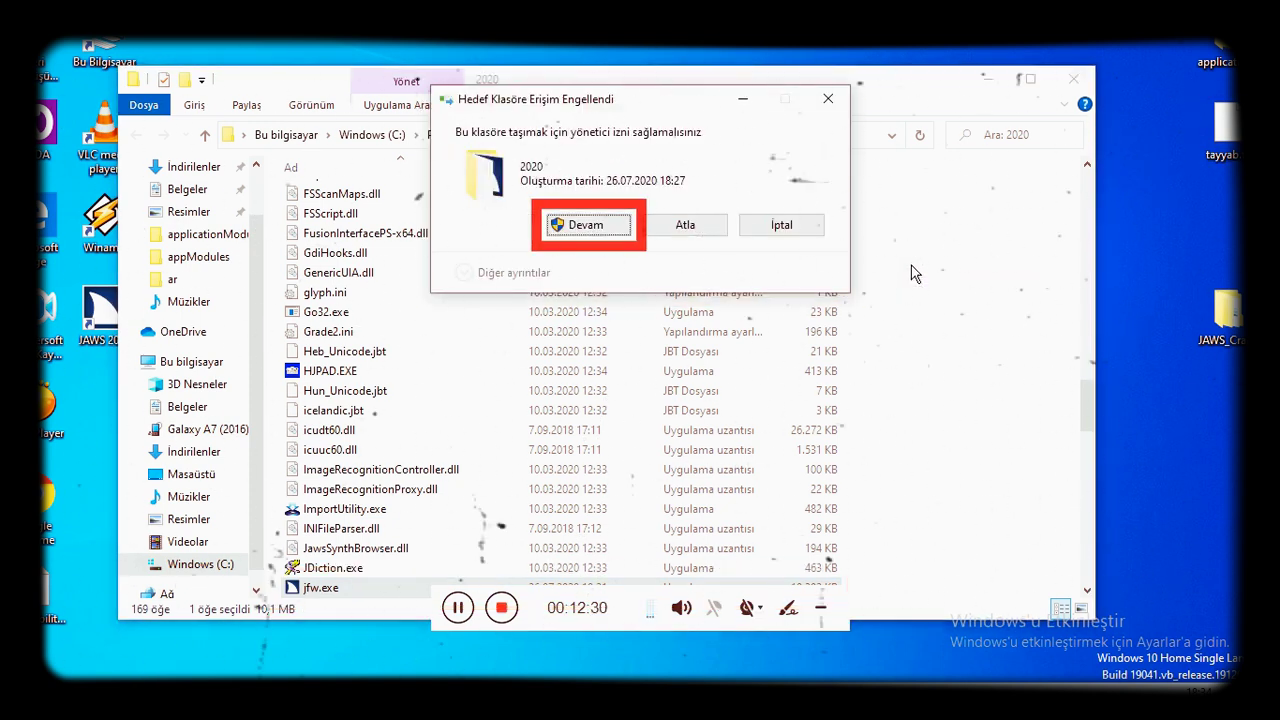
{"action": "key", "text": "Return"}
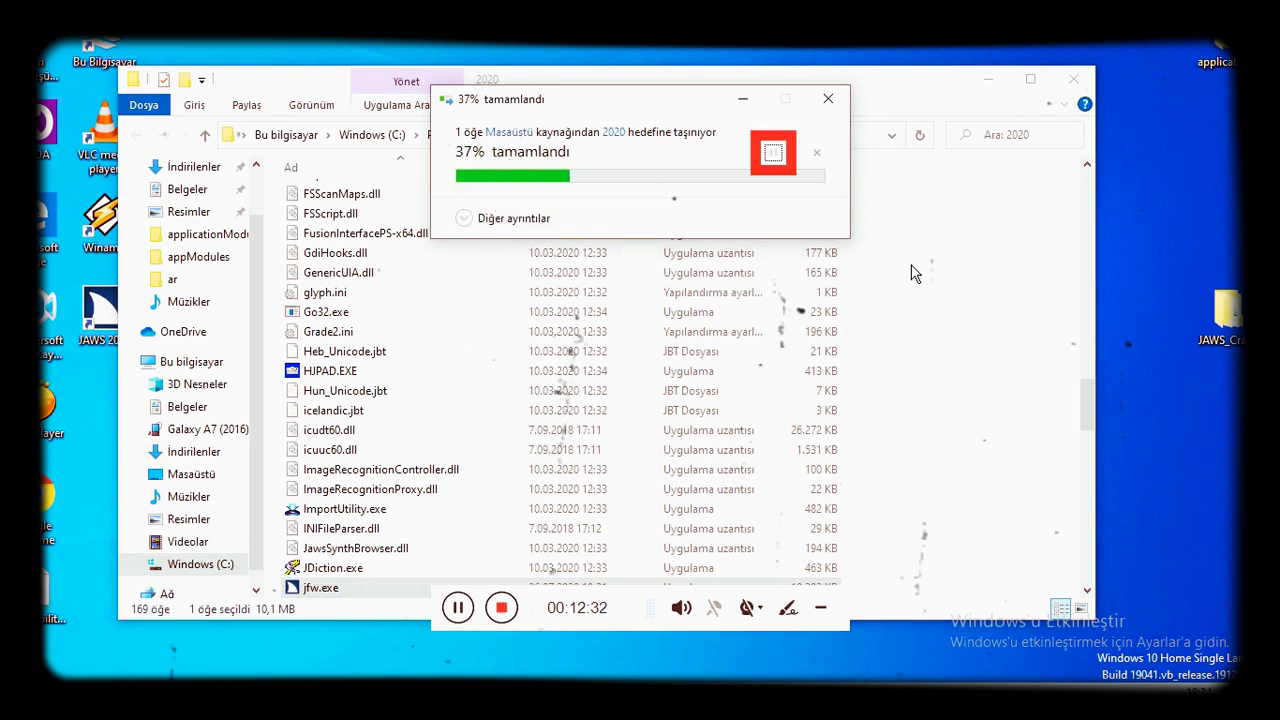
{"action": "key", "text": "alt+F4"}
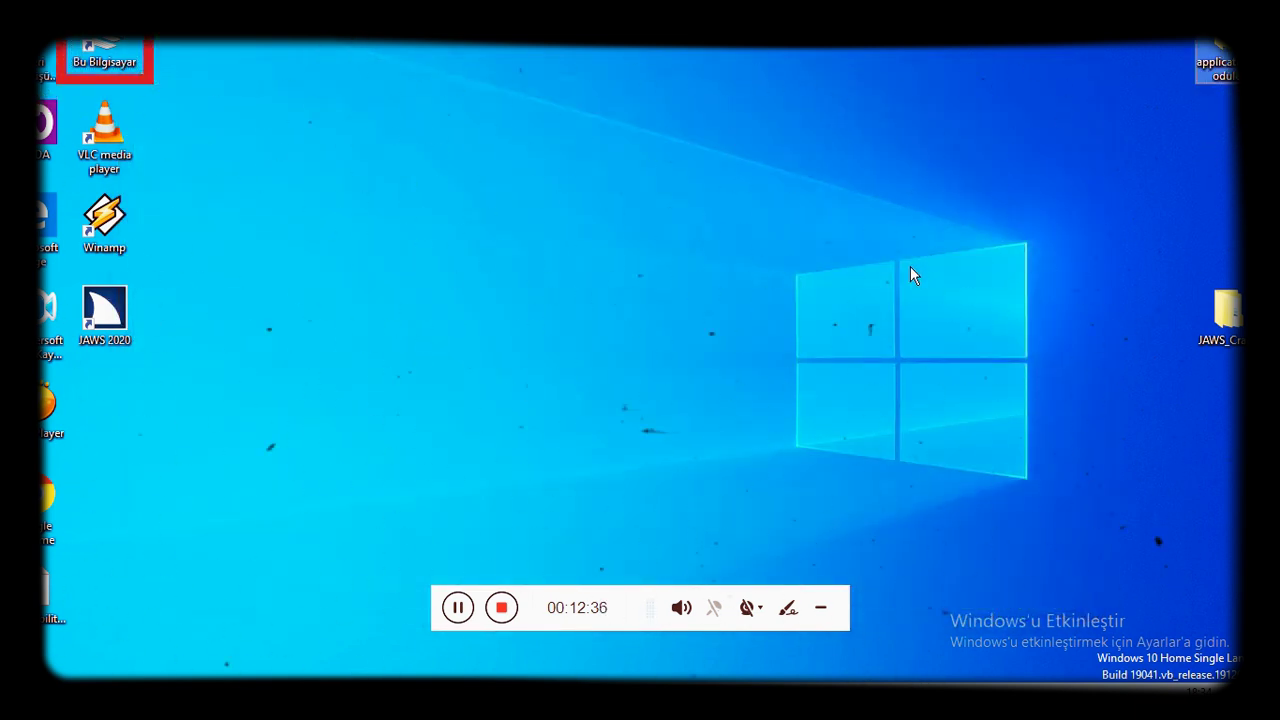
Delete the JAWS_Crack-JAWS_Crack-1 folder from the desktop.
{"action": "key", "text": "End"}
{"action": "key", "text": "Down"}
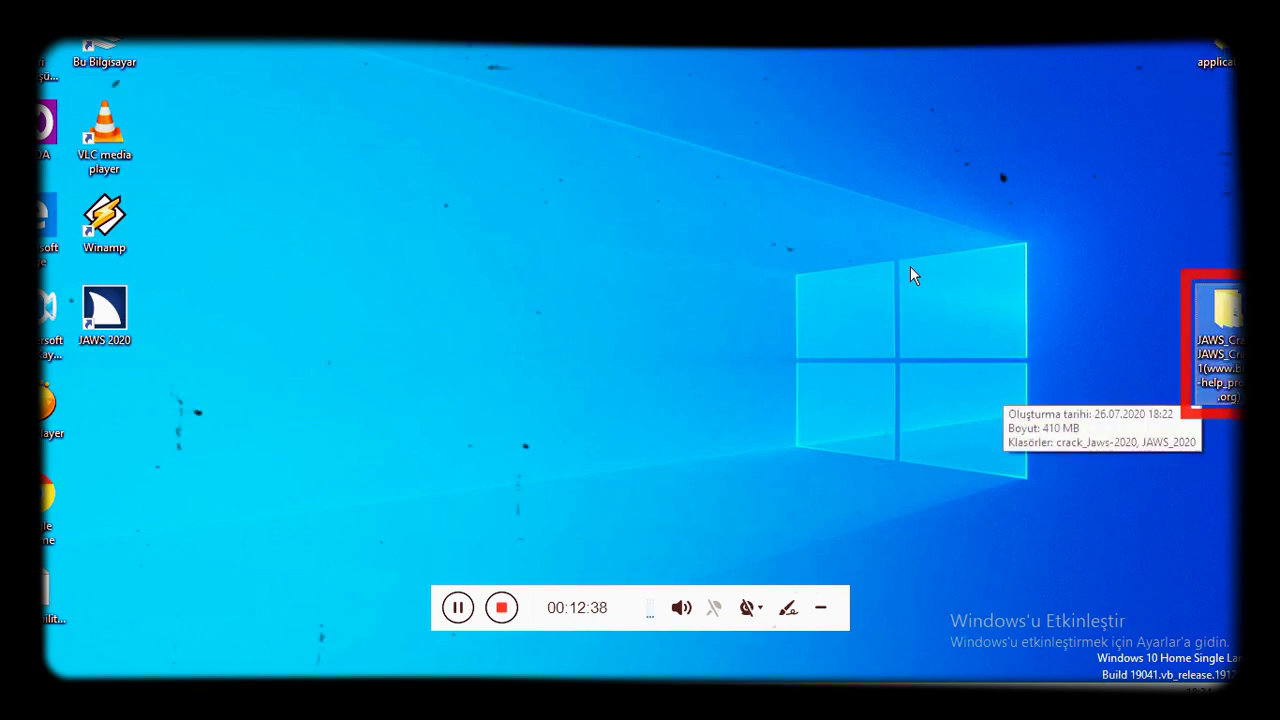
{"action": "key", "text": "Delete"}
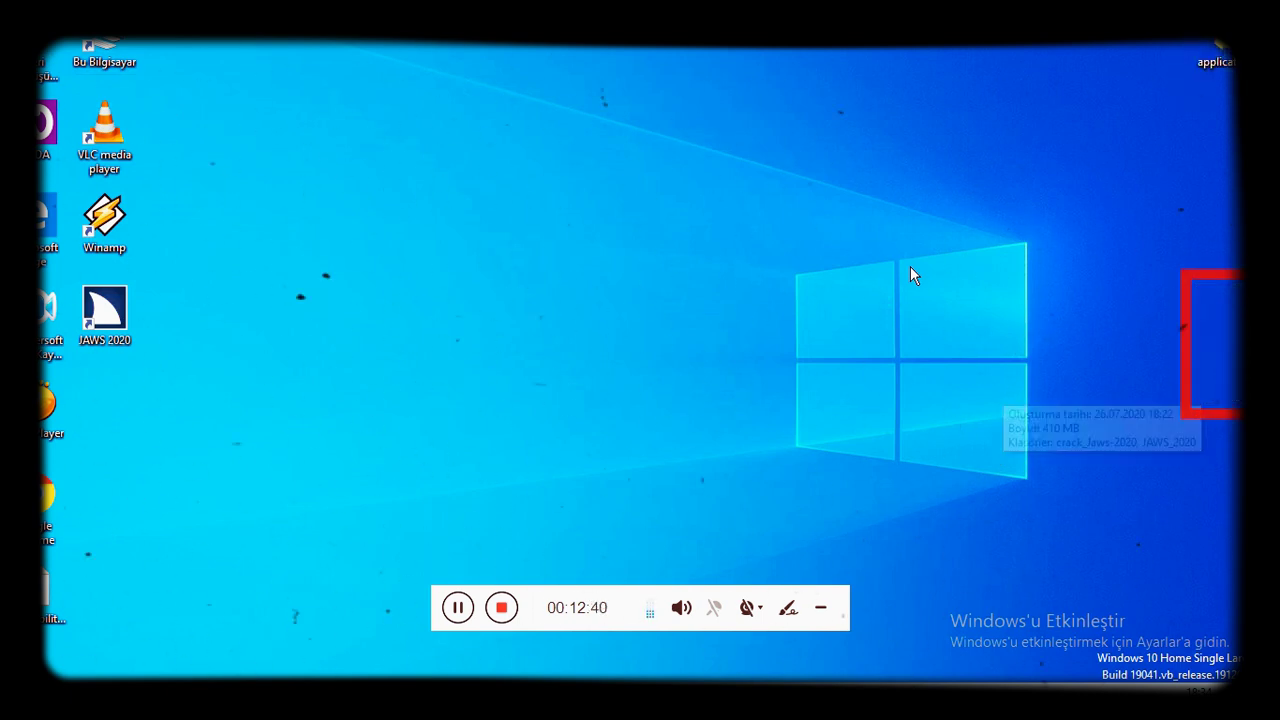